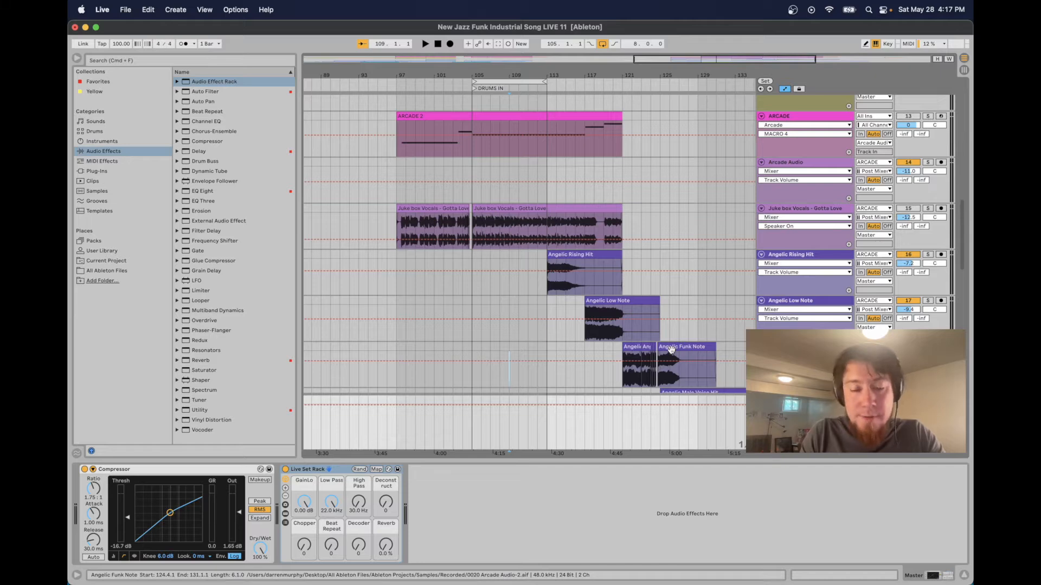
Start playback of the arrangement from bar 109
key(Tab)
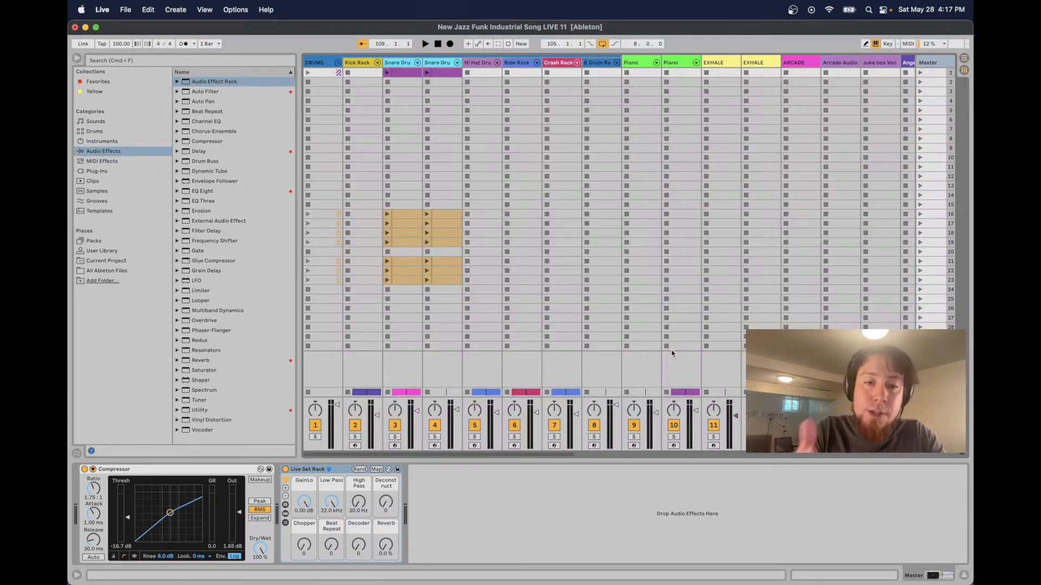
key(Tab)
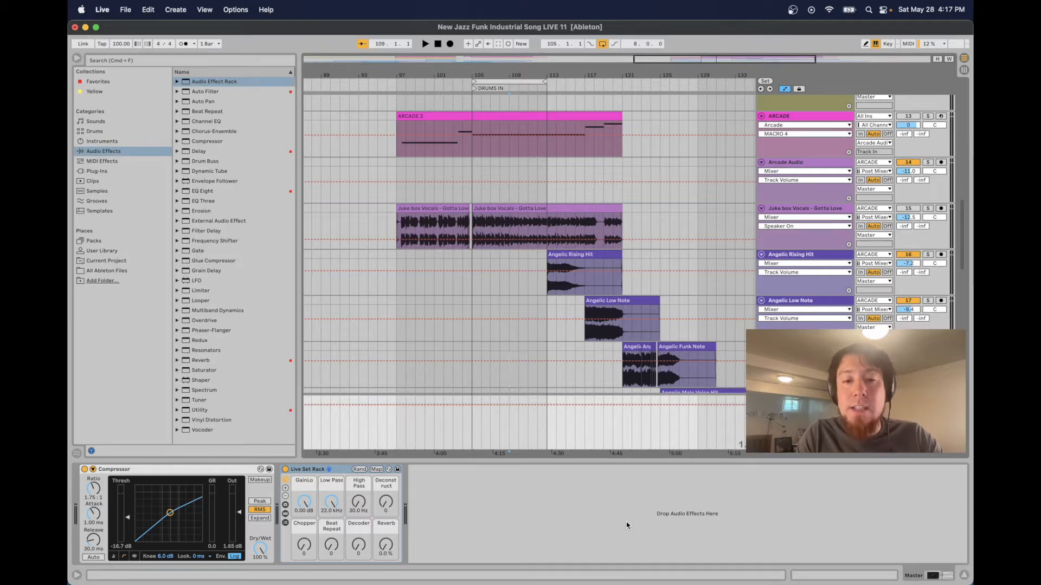
click(435, 431)
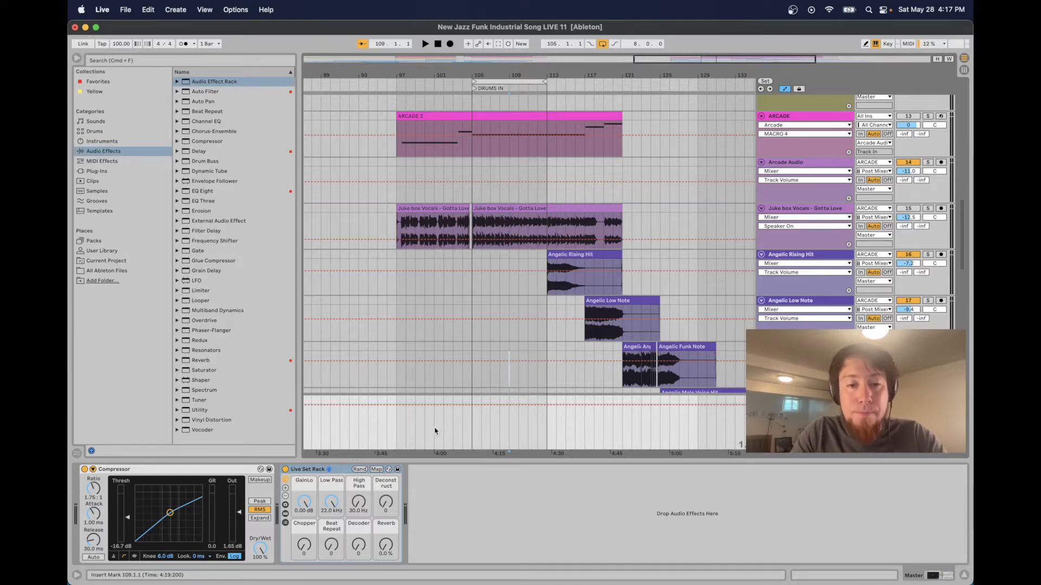
key(space)
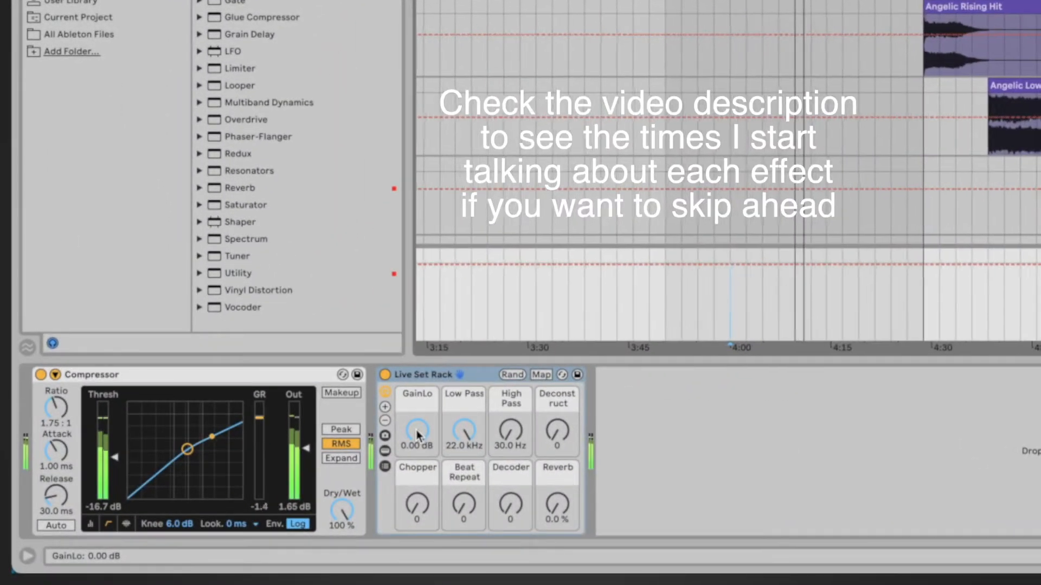
Audition the Live Set Rack by sweeping its GainLo, Chopper, Beat Repeat and Decoder macros
drag(417, 434, 418, 477)
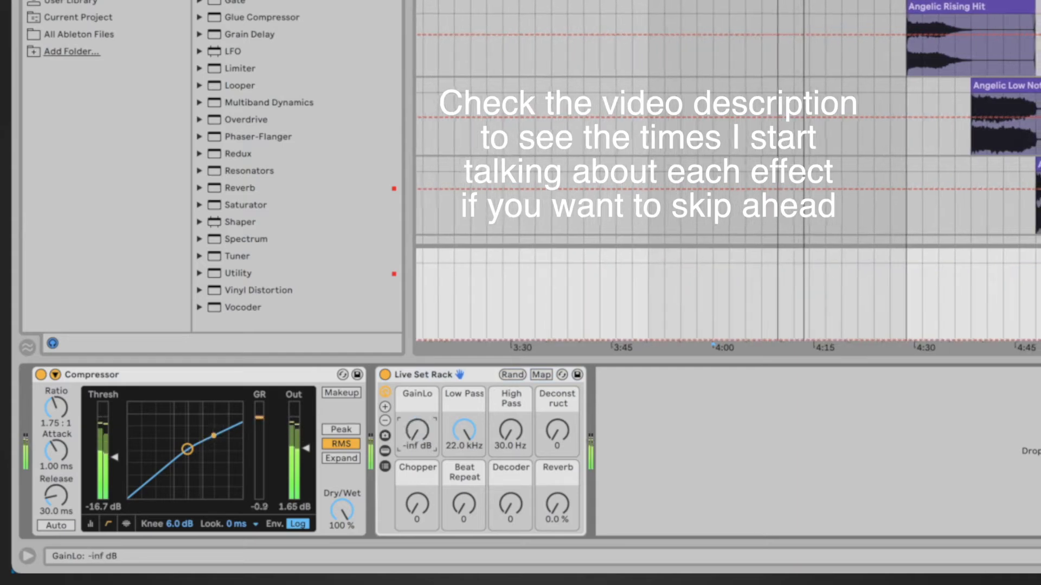
drag(417, 435, 418, 392)
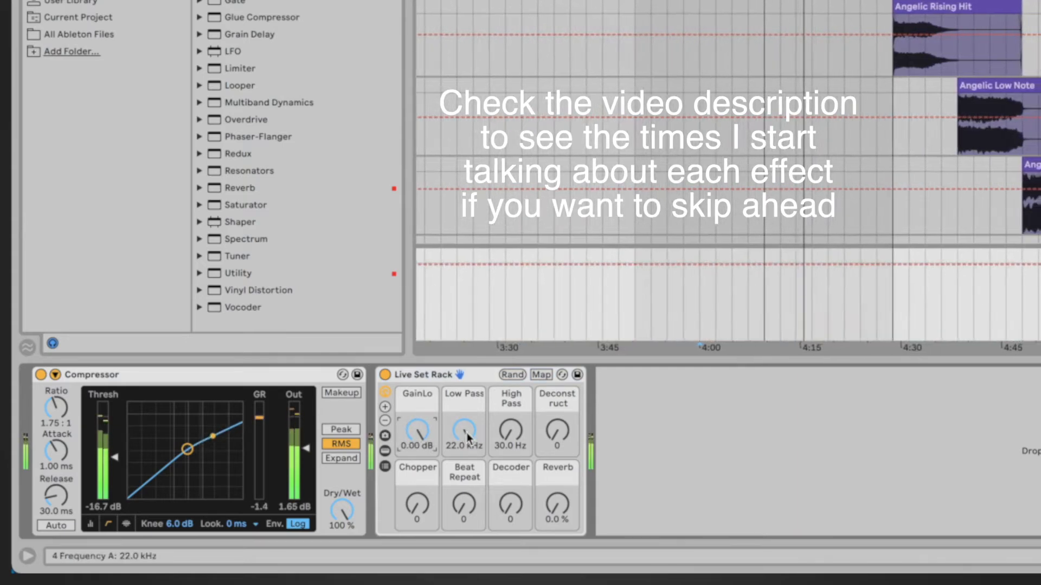
drag(468, 437, 558, 443)
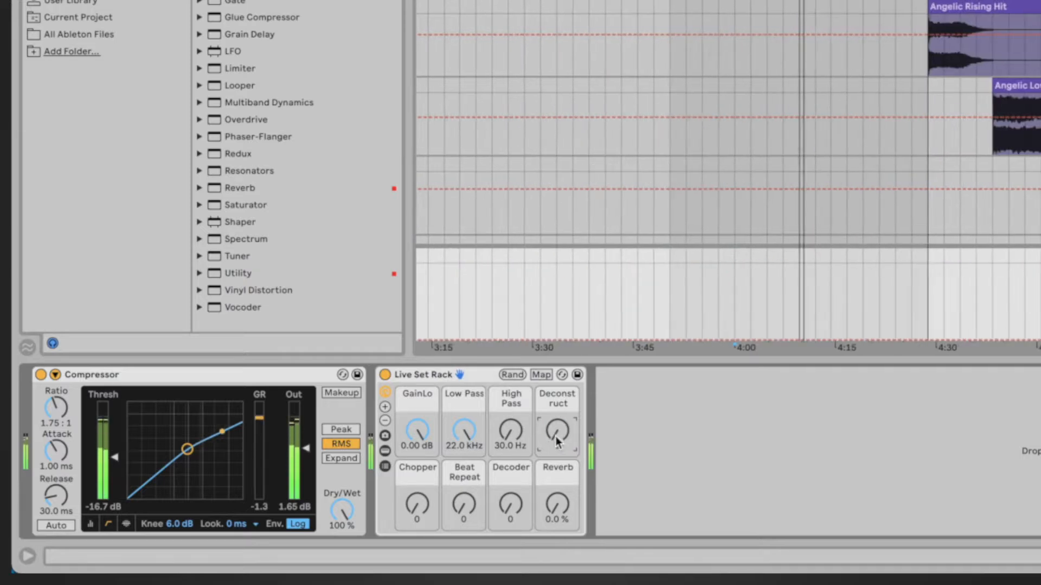
drag(417, 504, 418, 441)
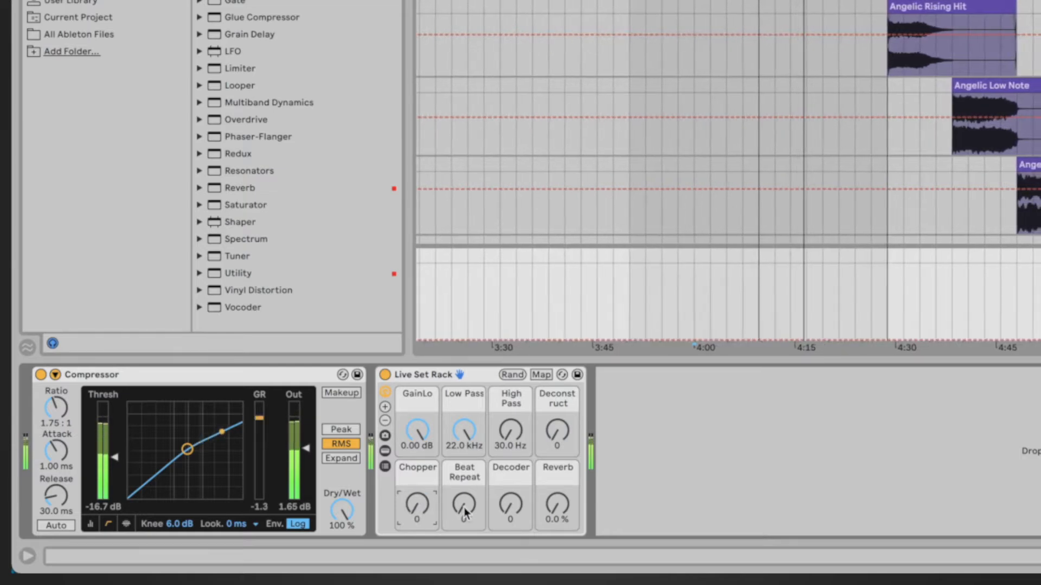
drag(464, 513, 516, 480)
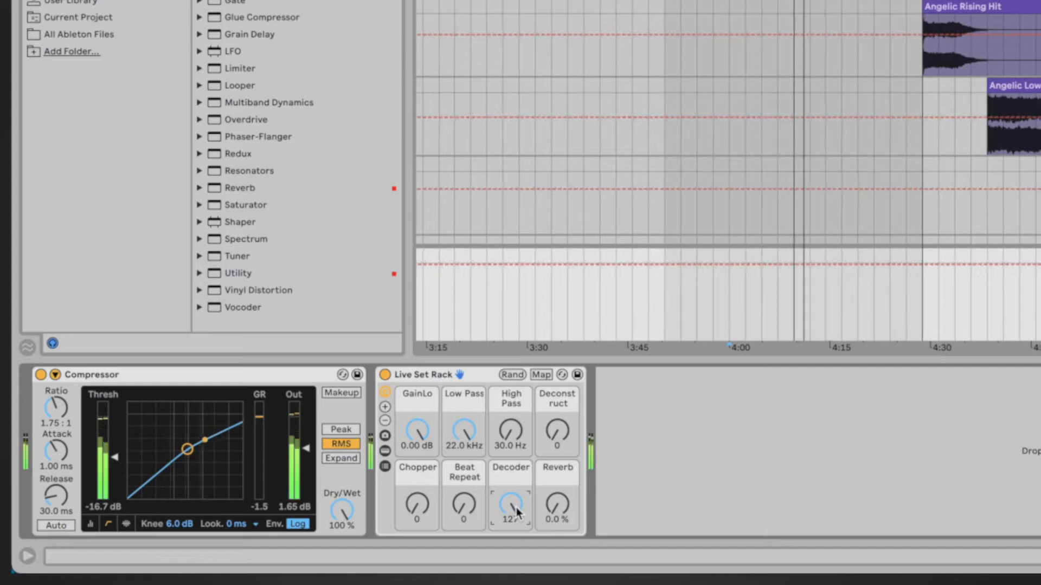
drag(517, 507, 549, 404)
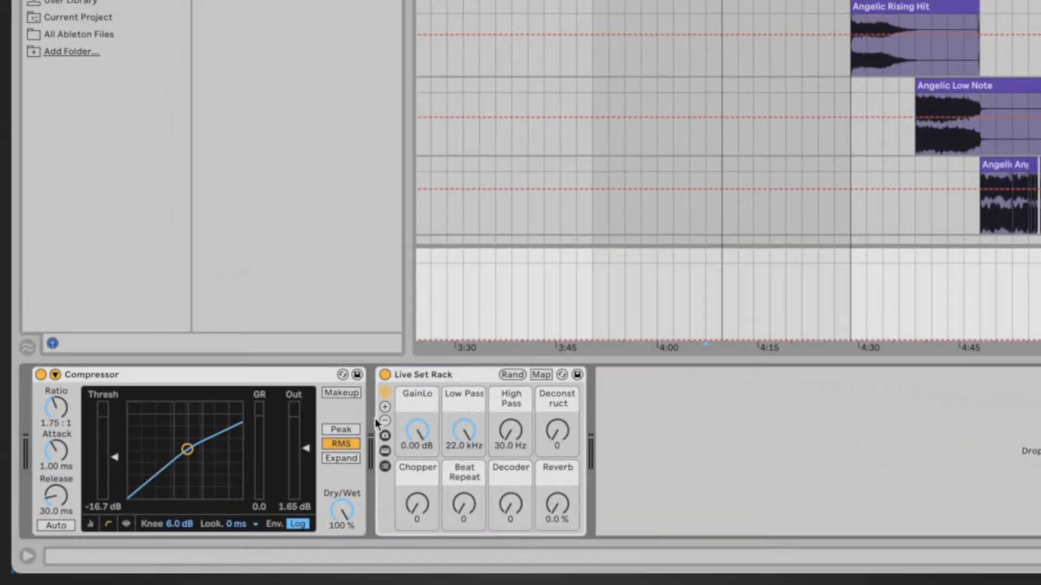
Show the Live Set Rack's chain list and the devices inside it
click(385, 392)
click(385, 393)
click(385, 467)
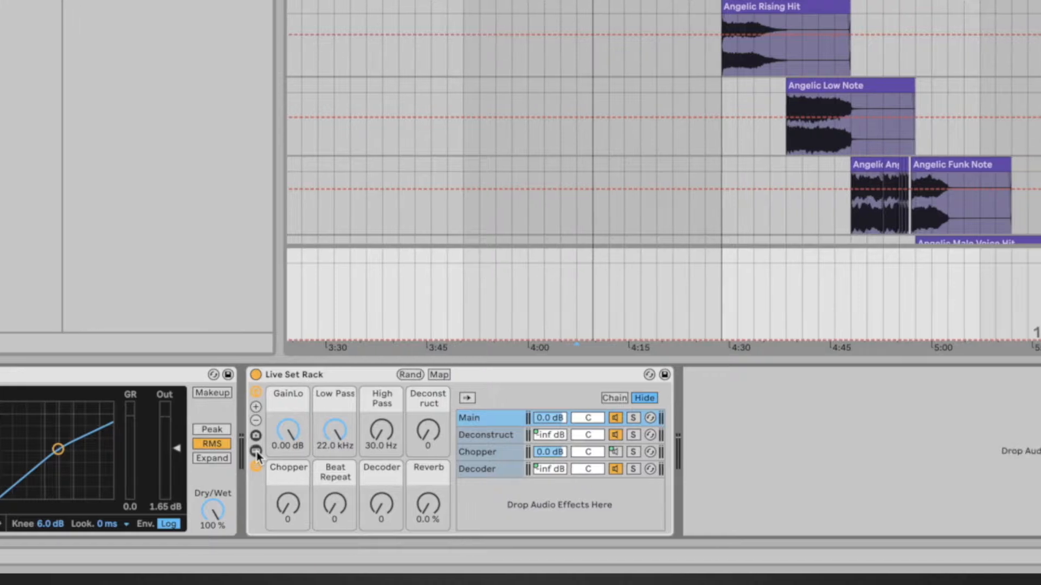
click(385, 451)
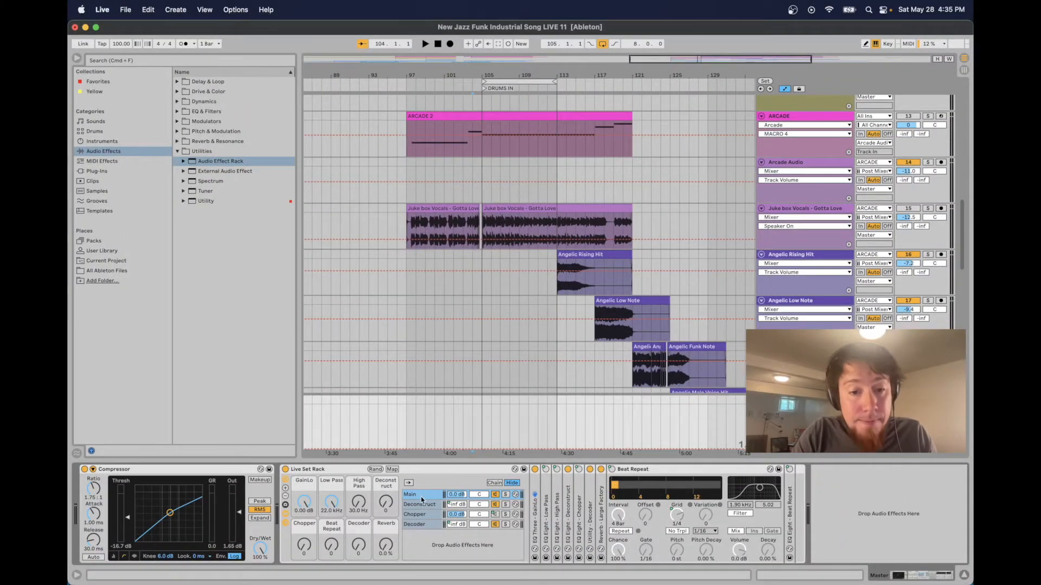
Inspect each chain of the Live Set Rack: Main, Deconstruct, Chopper and Decoder
click(422, 504)
click(425, 514)
click(425, 525)
click(421, 514)
click(422, 504)
click(422, 496)
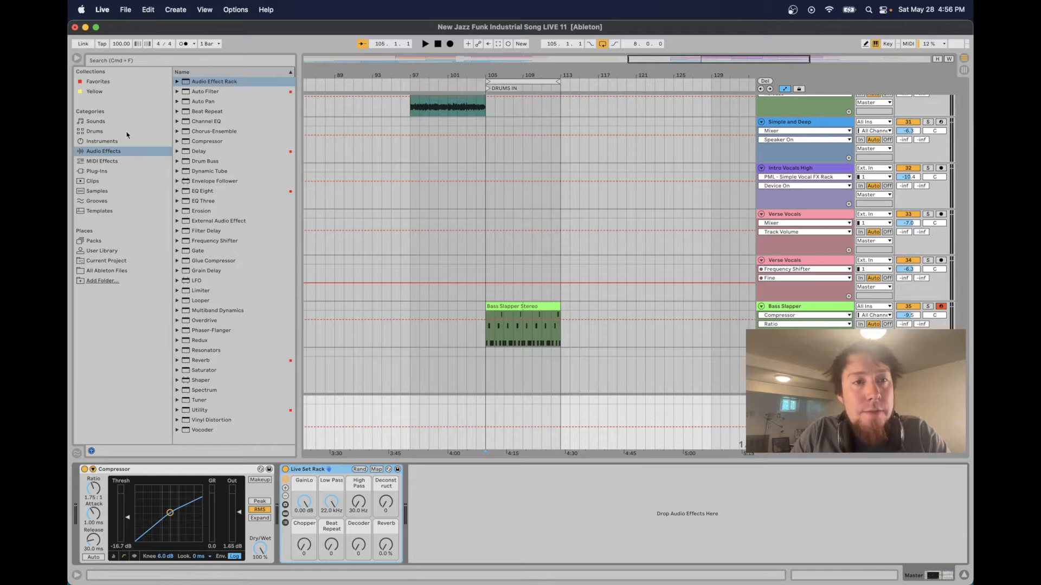
Add an empty Audio Effect Rack after the Live Set Rack and show its macro controls
right_click(250, 120)
click(265, 125)
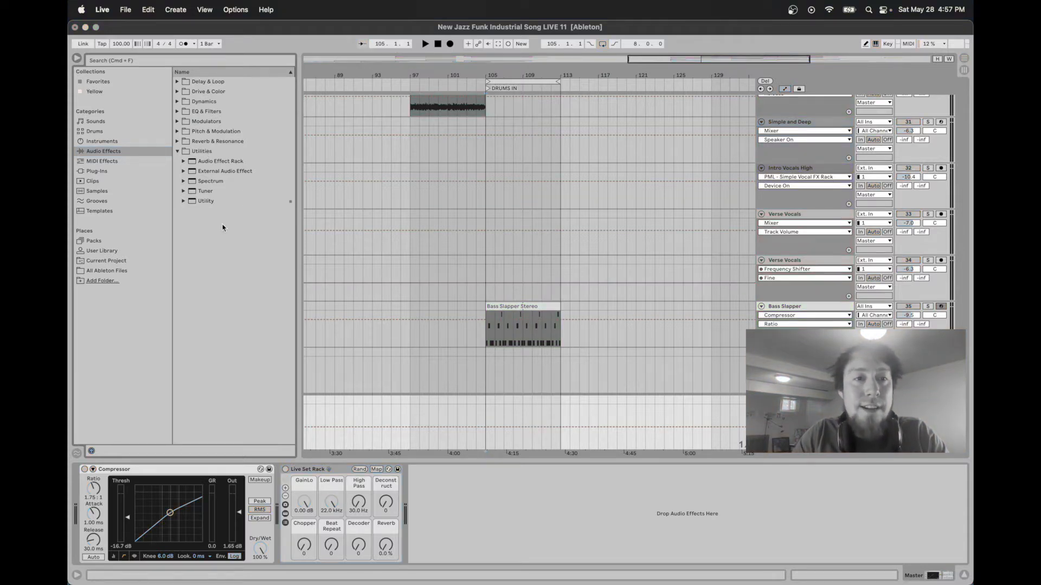
right_click(230, 235)
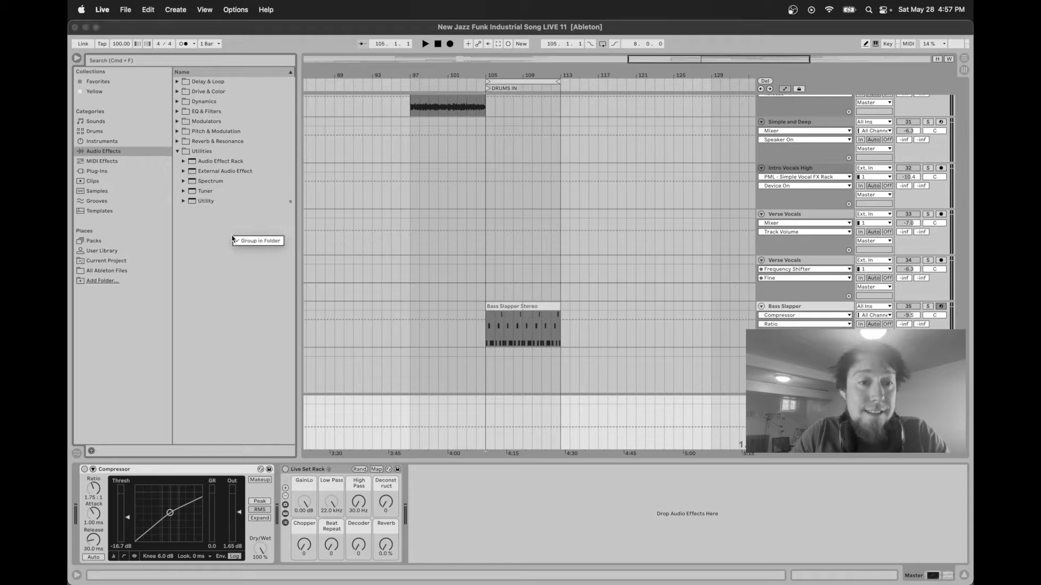
click(247, 242)
drag(220, 84, 461, 503)
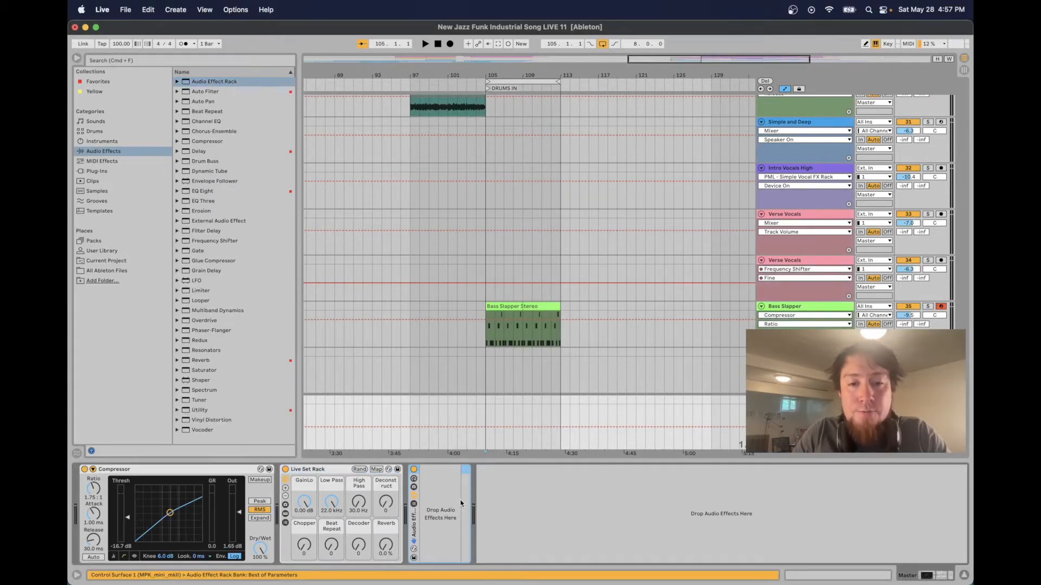
click(415, 479)
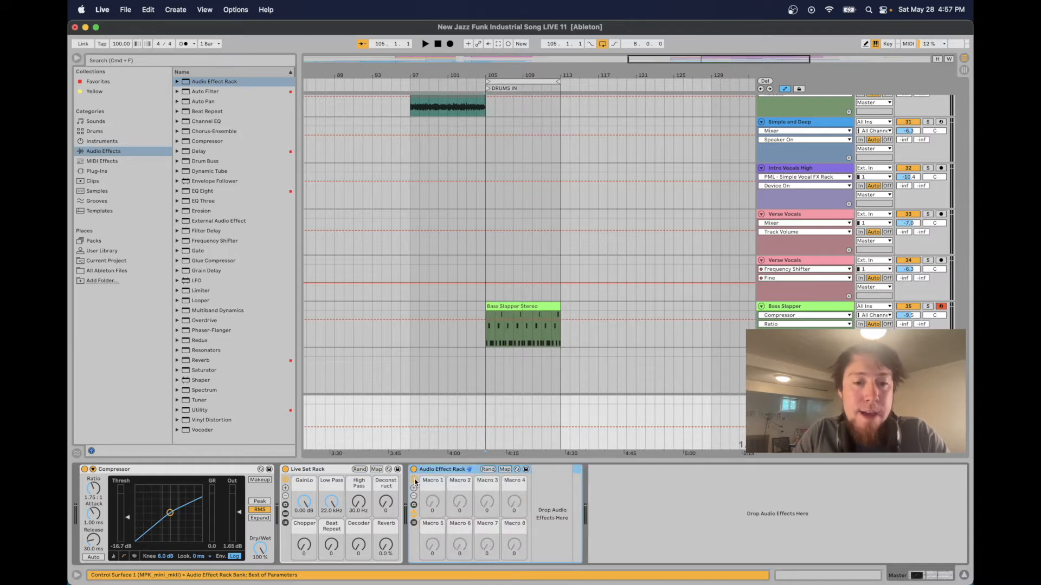
click(414, 515)
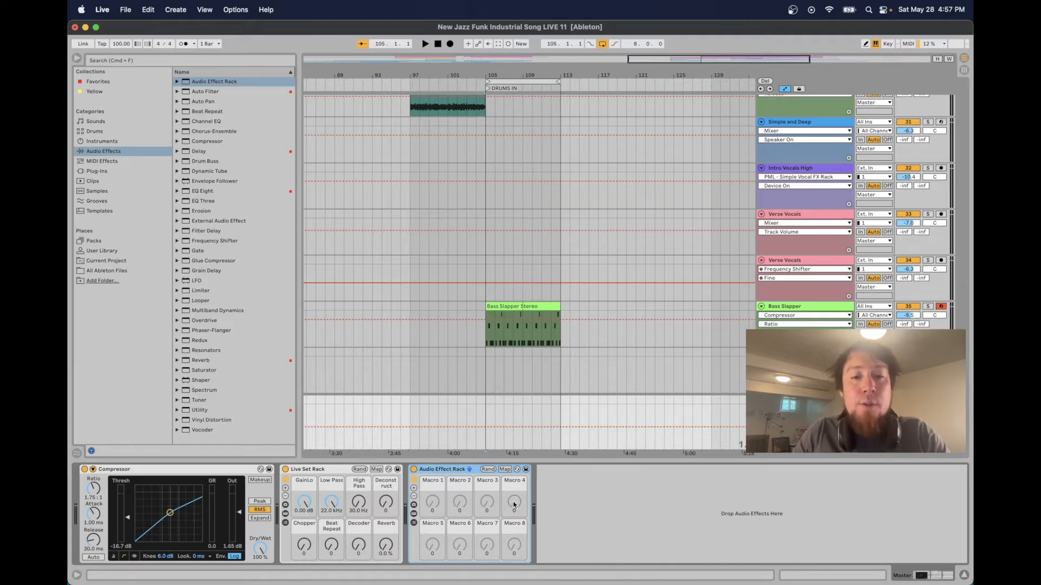
Rename Macro 1 of the new rack to GainLo
click(436, 485)
key(super+r)
text(GainLo)
click(449, 498)
click(433, 494)
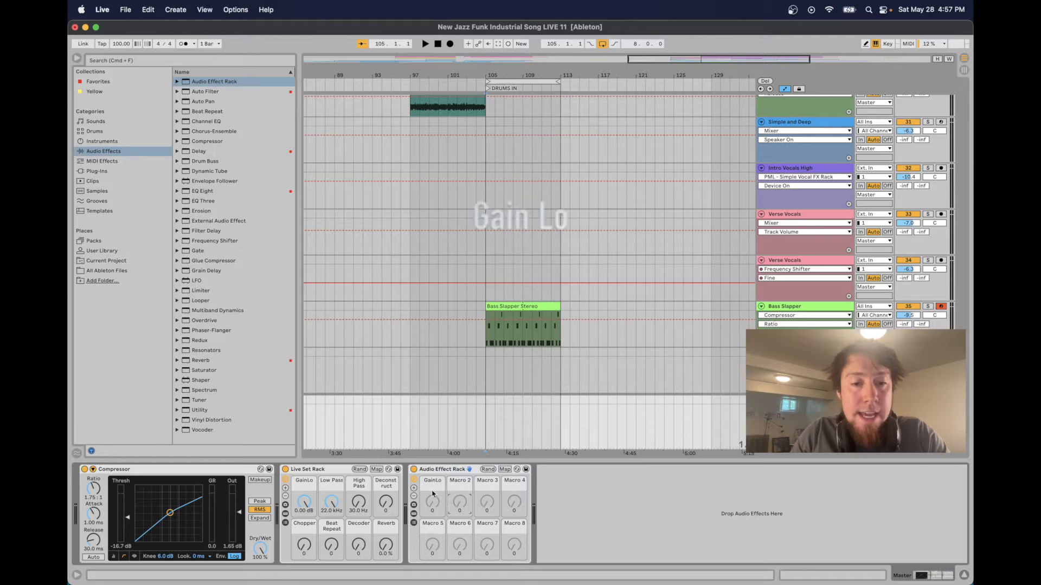
Create an empty chain in the new rack and name it Main
click(414, 523)
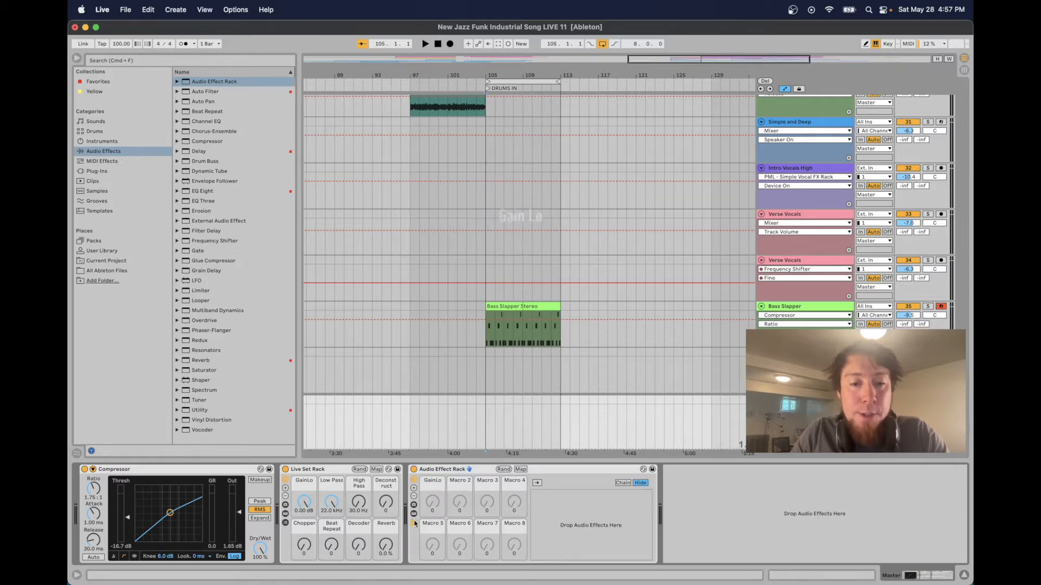
right_click(577, 512)
click(587, 515)
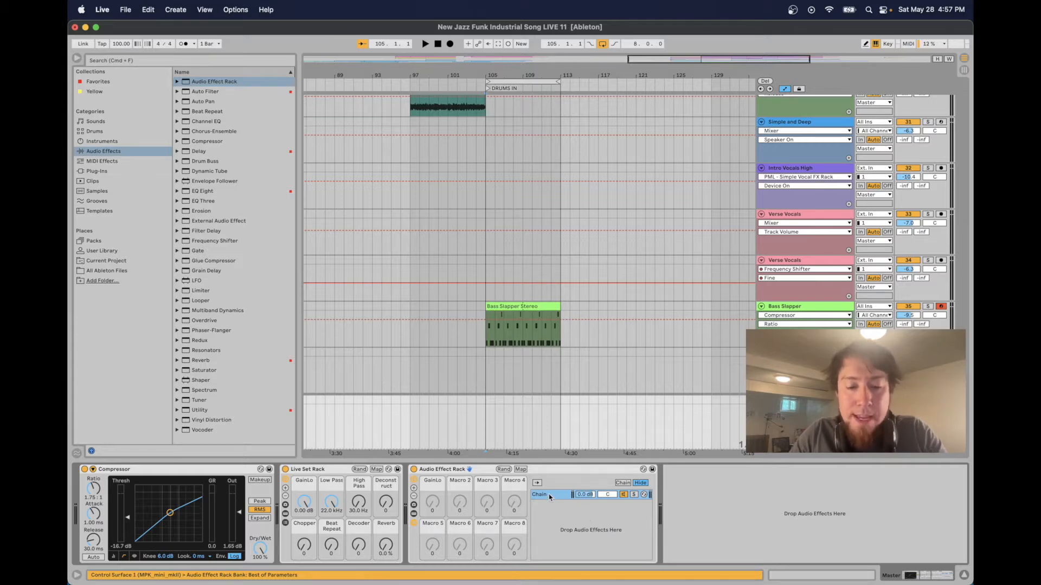
key(super+r)
text(Main)
key(Return)
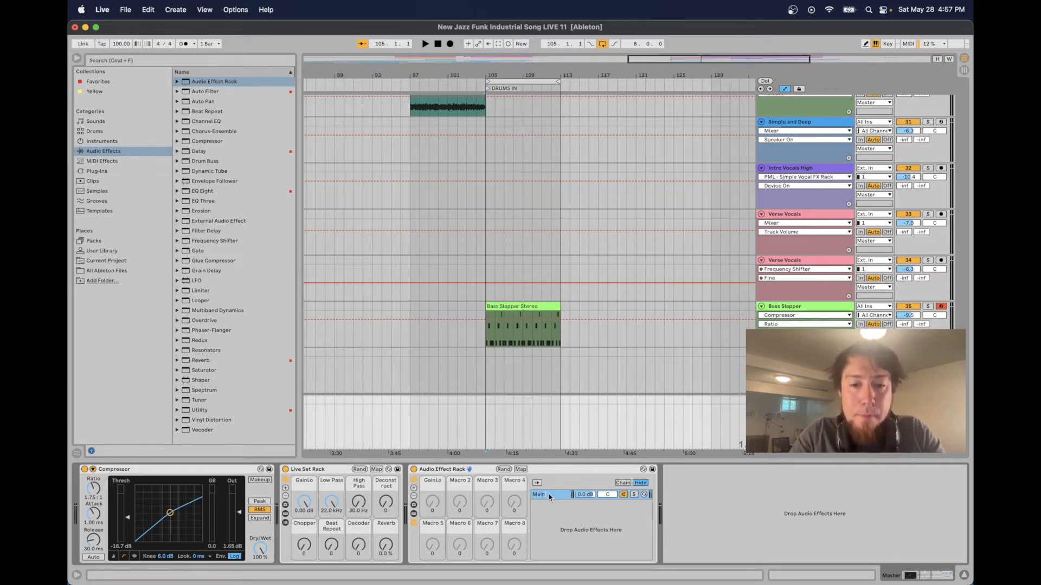
Turn the rack's GainLo macro up to 127
click(417, 514)
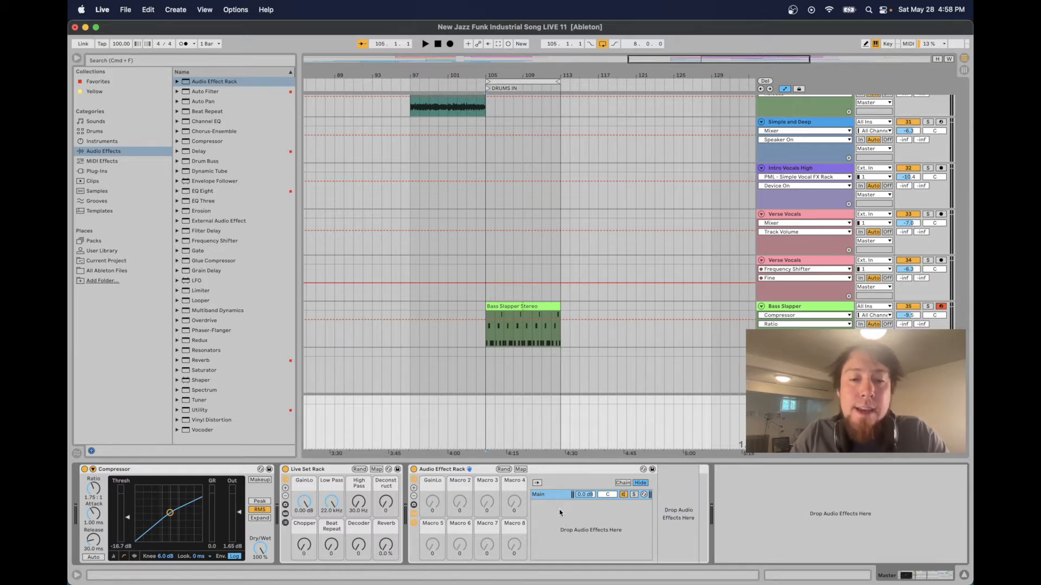
drag(425, 501, 431, 505)
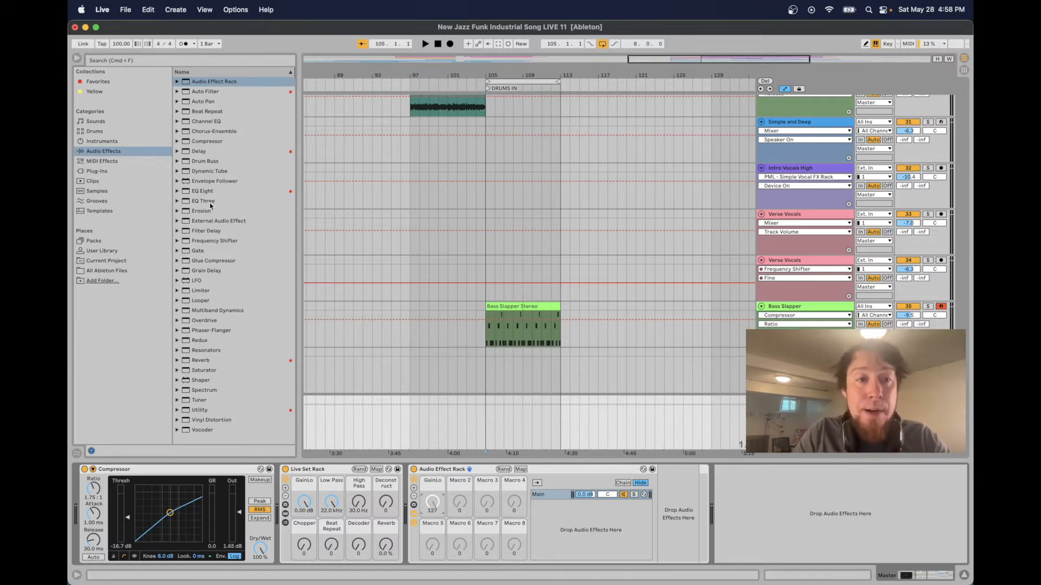
Add EQ Three to the Main chain and map its GainLow knob to the GainLo macro
mouse_move(211, 206)
mouse_down()
mouse_move(446, 330)
mouse_move(670, 513)
mouse_up()
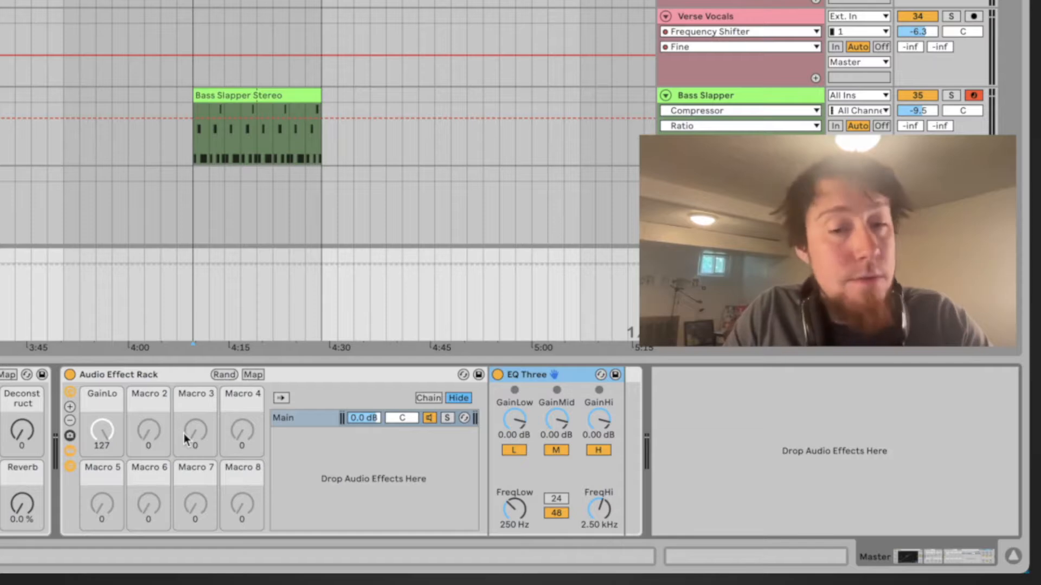
click(256, 376)
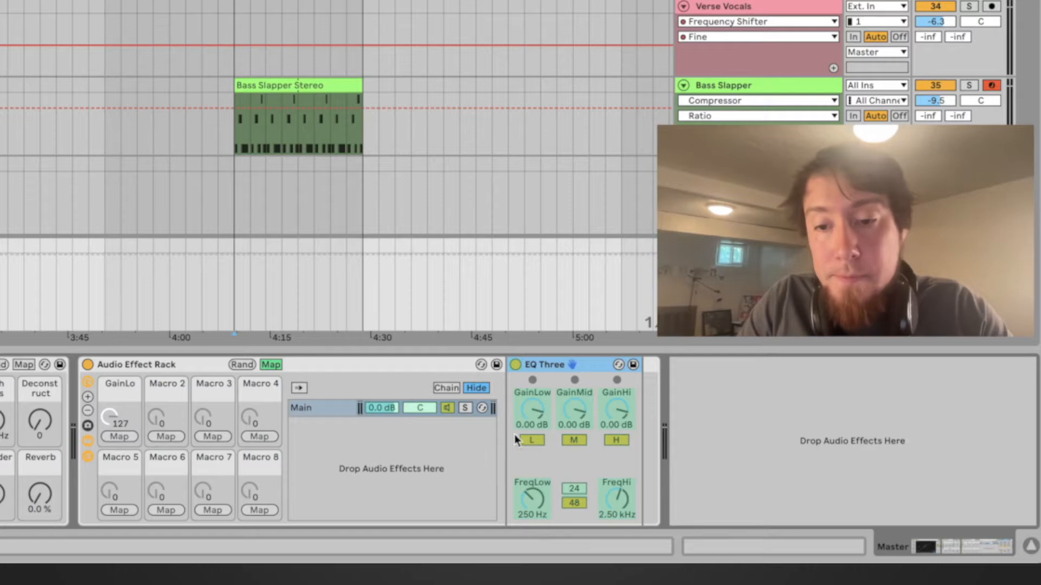
click(533, 410)
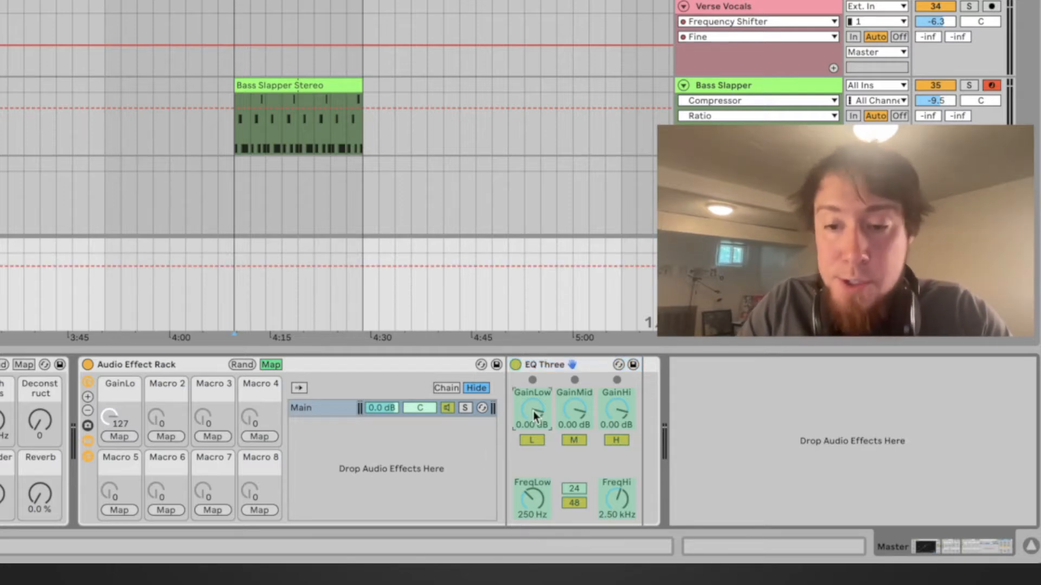
click(125, 437)
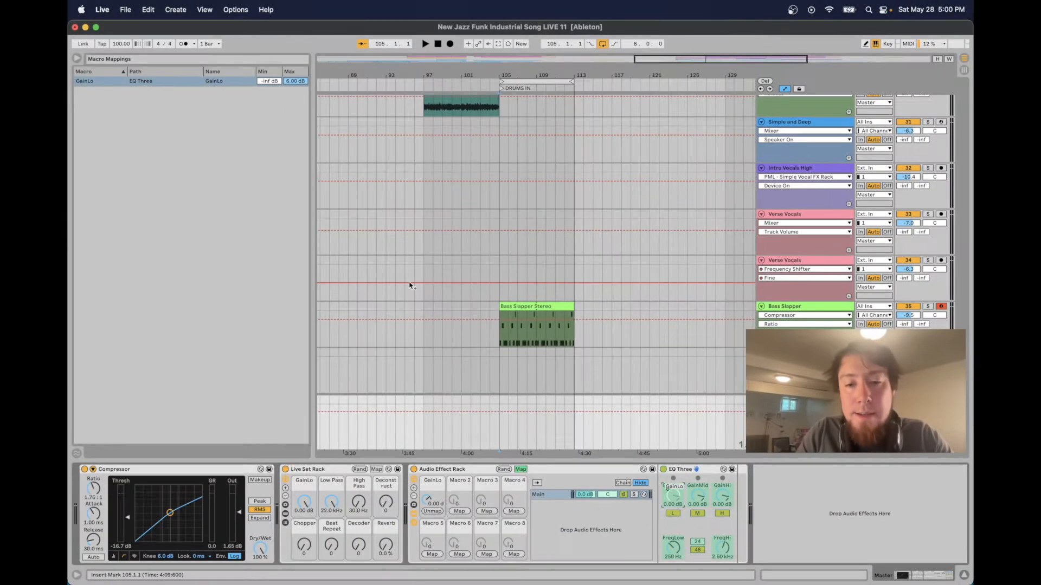
Set the GainLo macro mapping's maximum to 0.00 dB
click(521, 470)
mouse_move(434, 504)
mouse_down()
mouse_move(433, 487)
mouse_move(433, 523)
mouse_move(433, 498)
mouse_up()
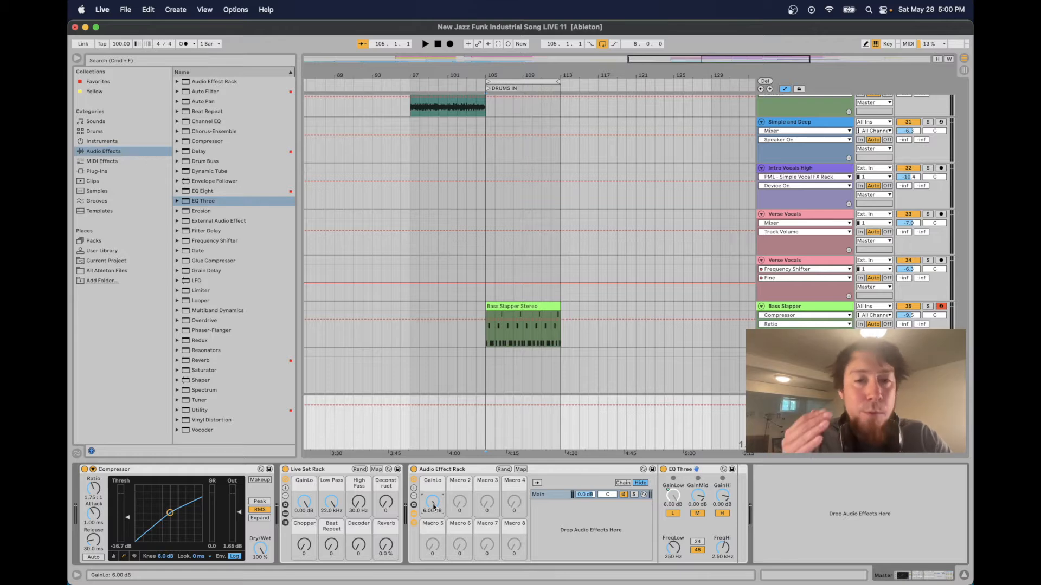
click(520, 469)
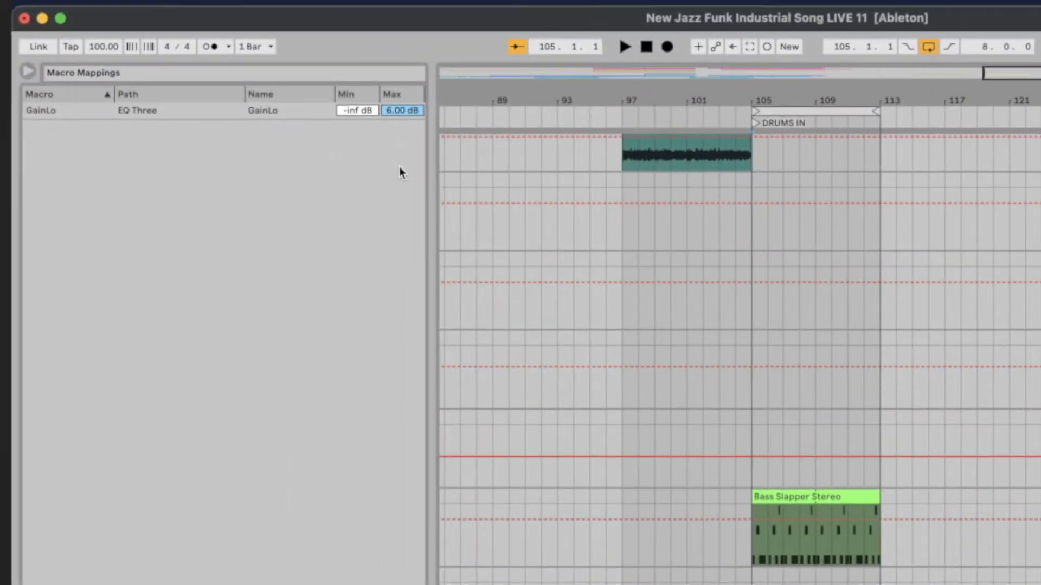
click(399, 113)
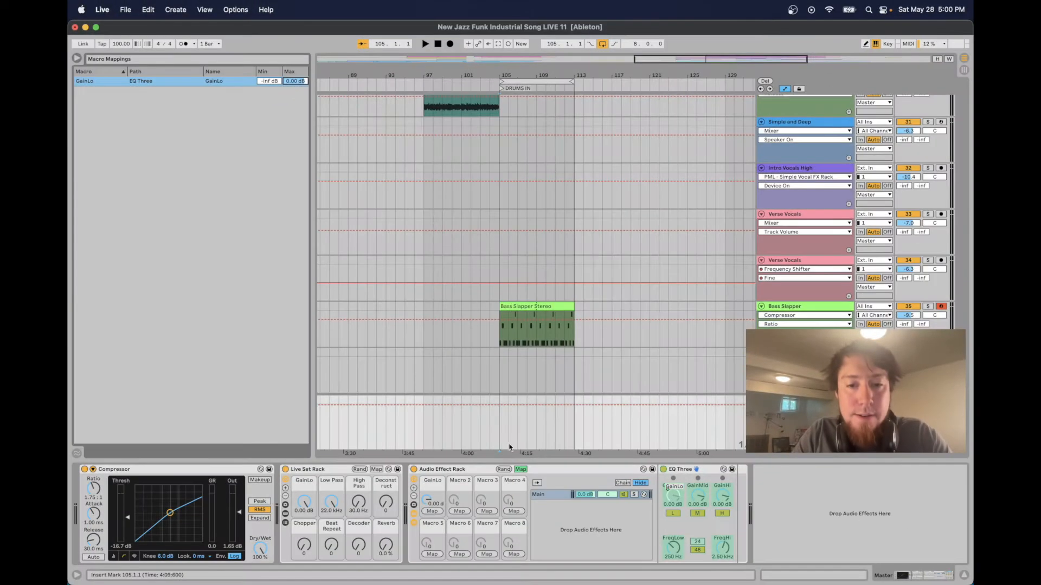
click(521, 469)
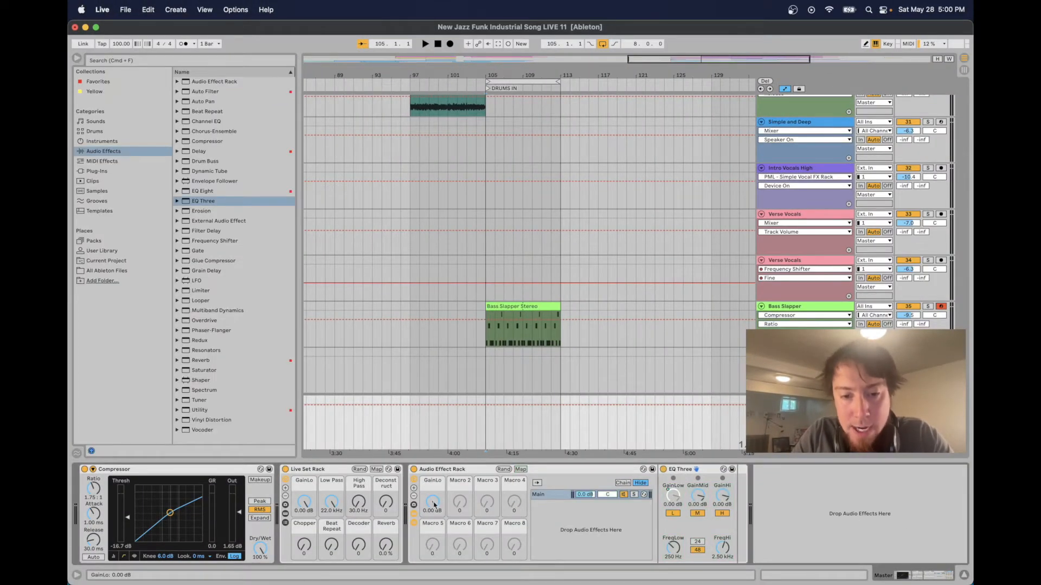
Play the track and turn the GainLo macro down to -inf dB to test the low cut
drag(432, 502, 432, 542)
drag(433, 504, 432, 469)
key(Delete)
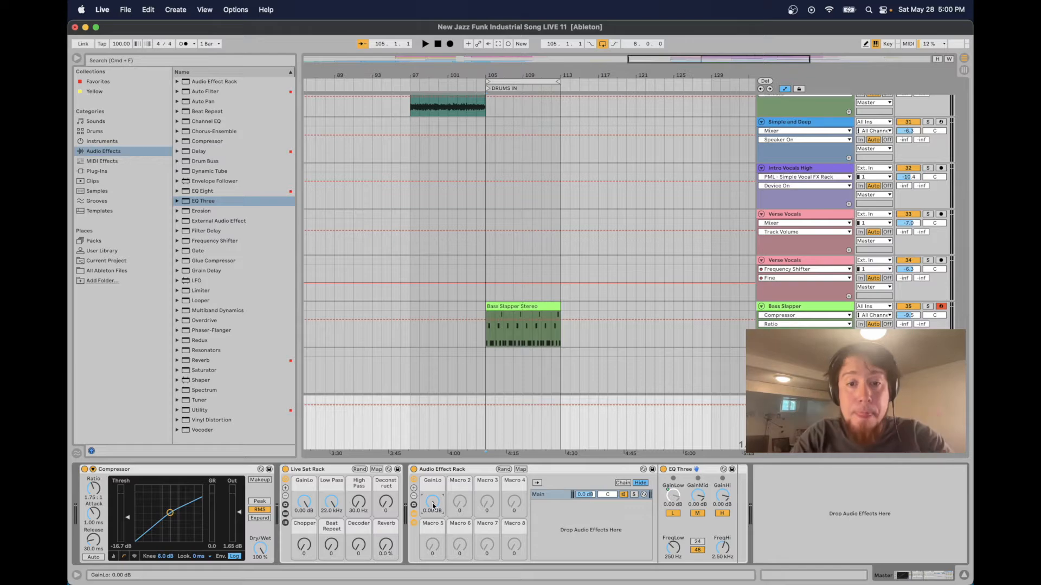
key(space)
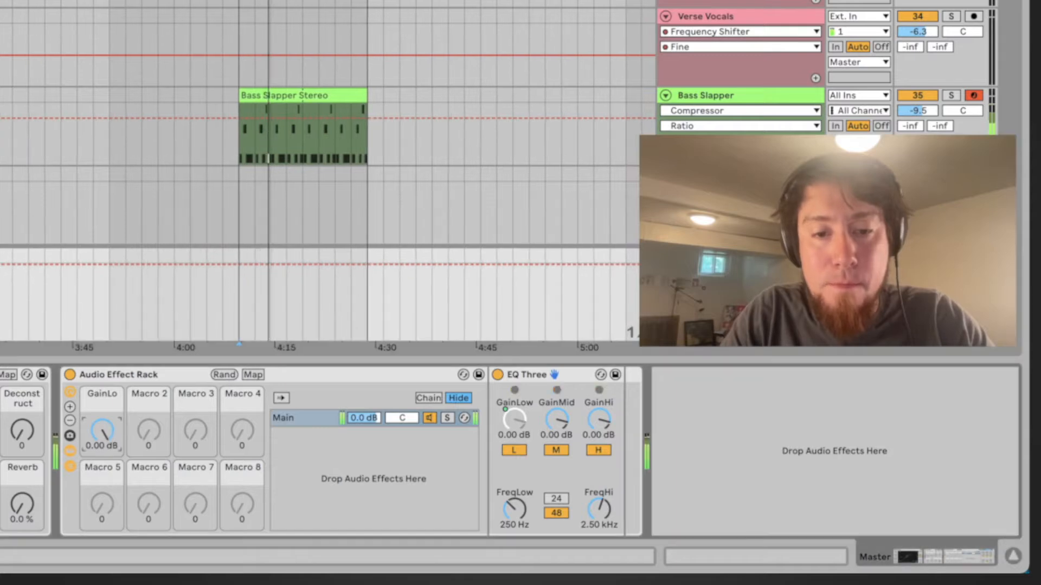
drag(106, 429, 106, 488)
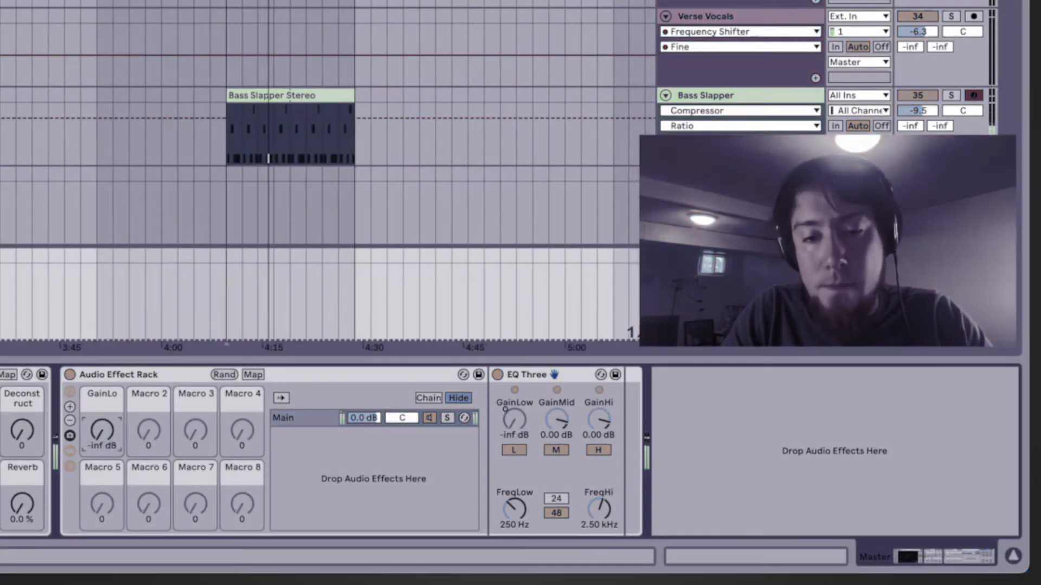
Turn the GainLo macro back up to 0.00 dB and rename the EQ Three device to "EQ Three - GainLo"
drag(103, 431, 103, 372)
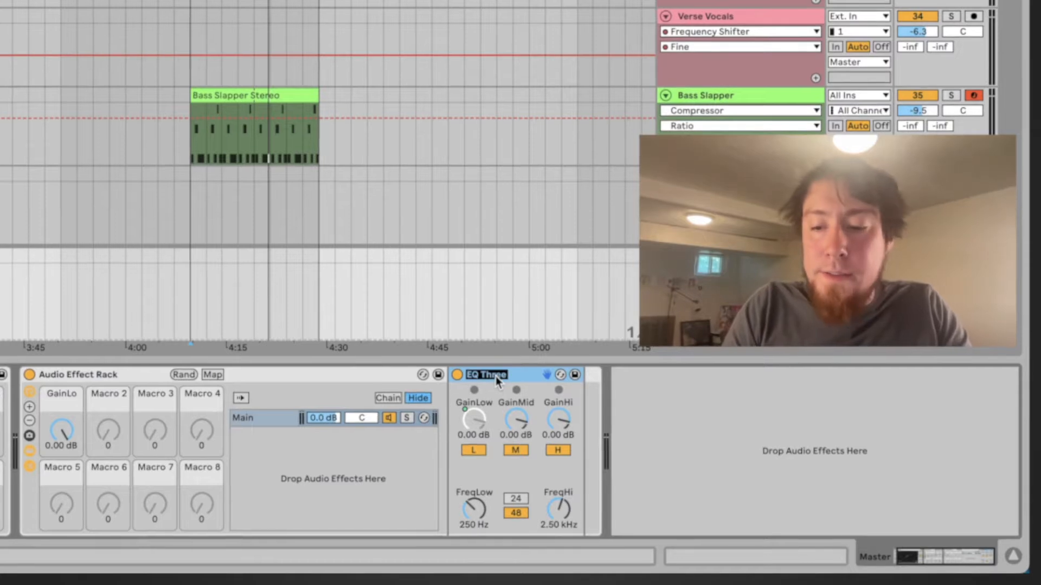
text(GainLow)
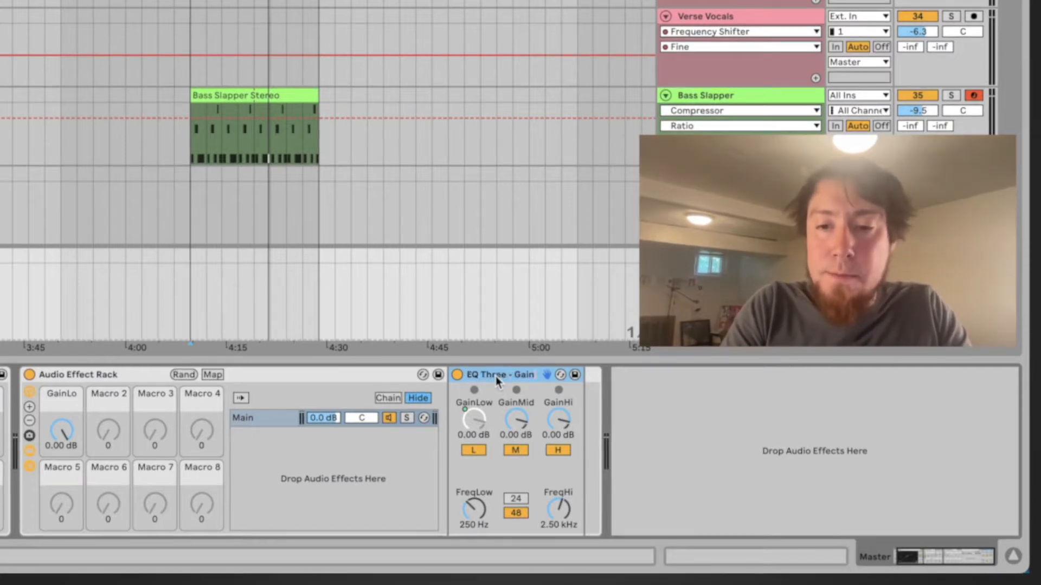
key(Return)
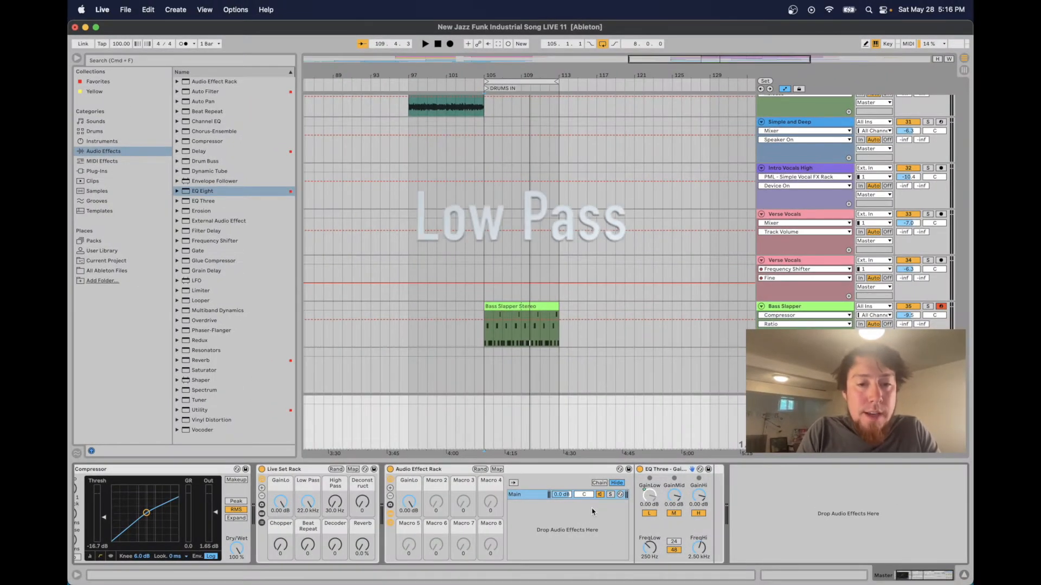
Rename the rack's second macro to "Low Pass"
click(442, 482)
key(super+r)
text(Low Pass)
key(Return)
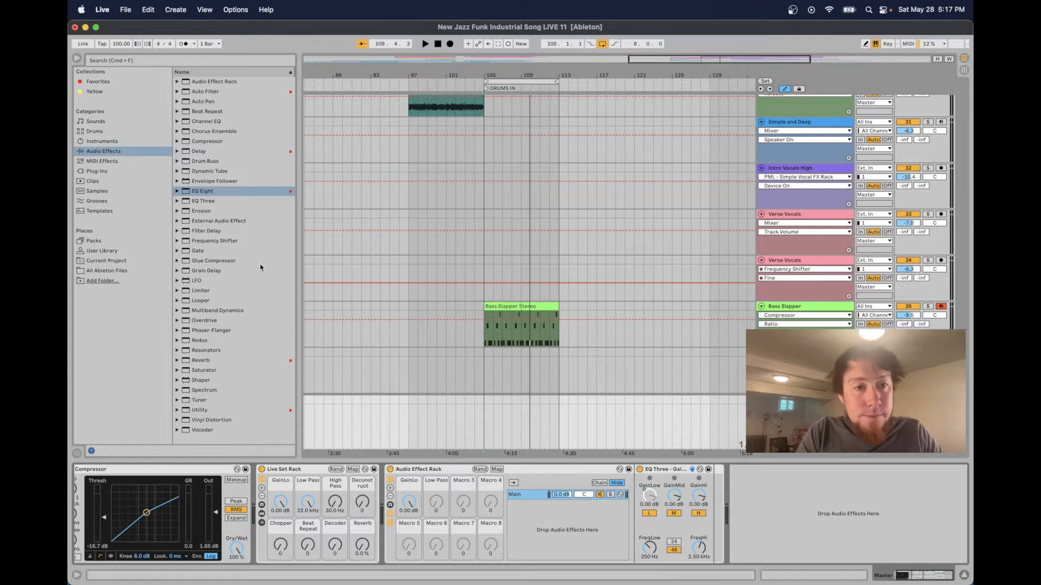
Add EQ Eight after EQ Three and set its band 4 to a low-pass filter at 22.0 kHz
mouse_move(218, 191)
mouse_down()
mouse_move(537, 305)
mouse_move(617, 380)
mouse_move(716, 505)
mouse_up()
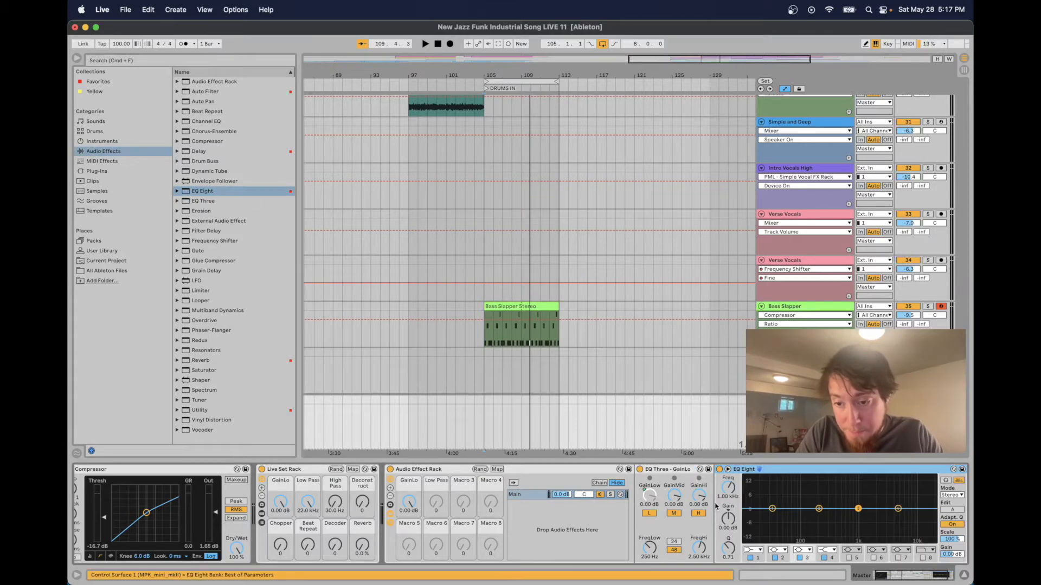
click(899, 510)
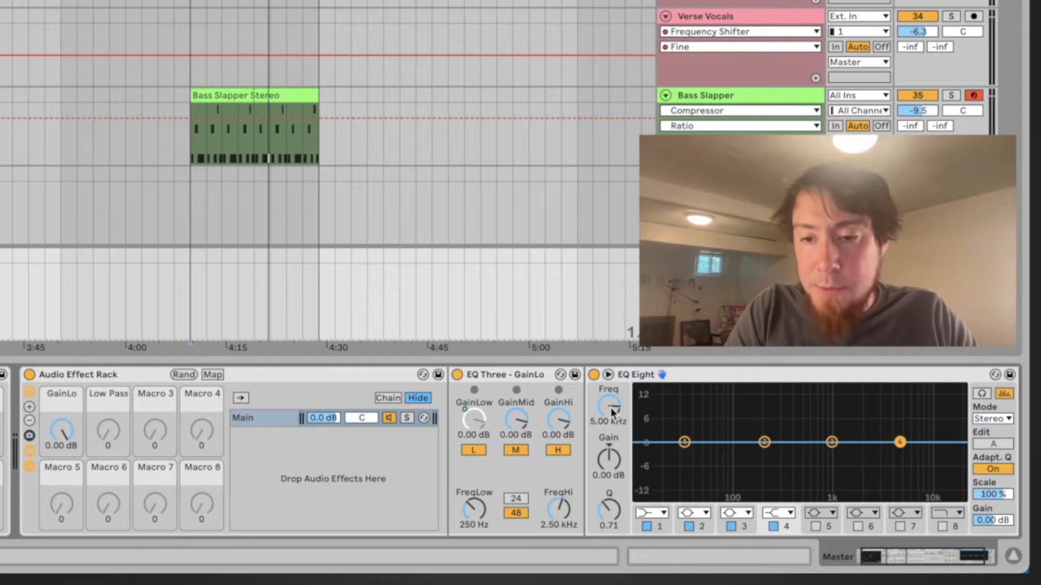
drag(612, 412, 611, 347)
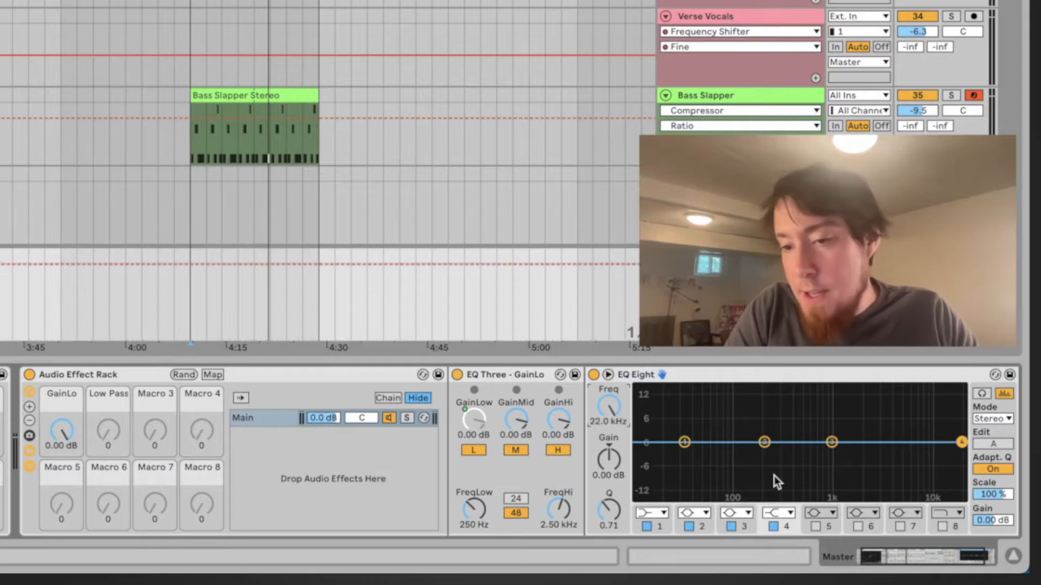
click(791, 513)
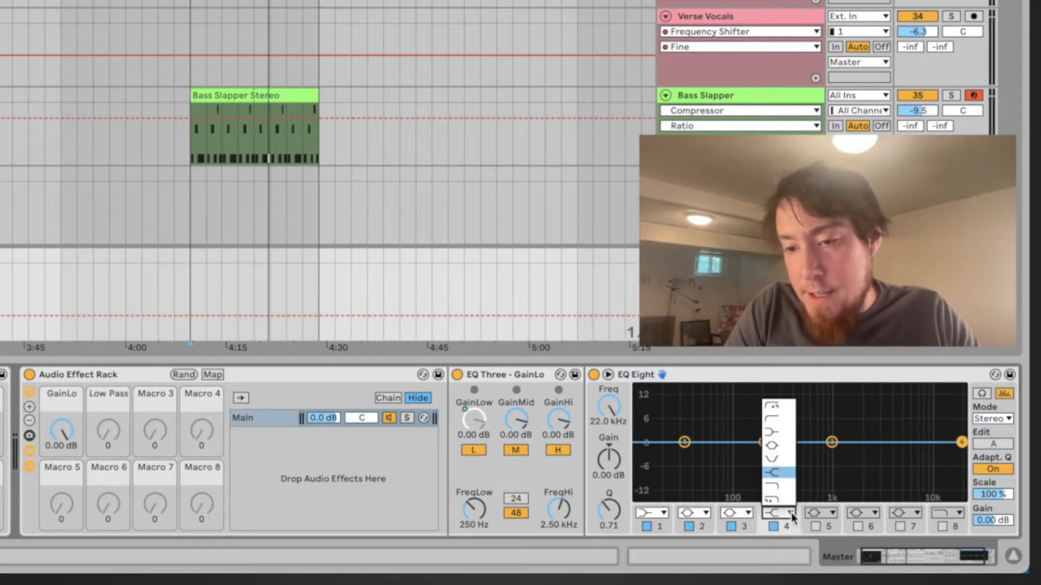
click(785, 487)
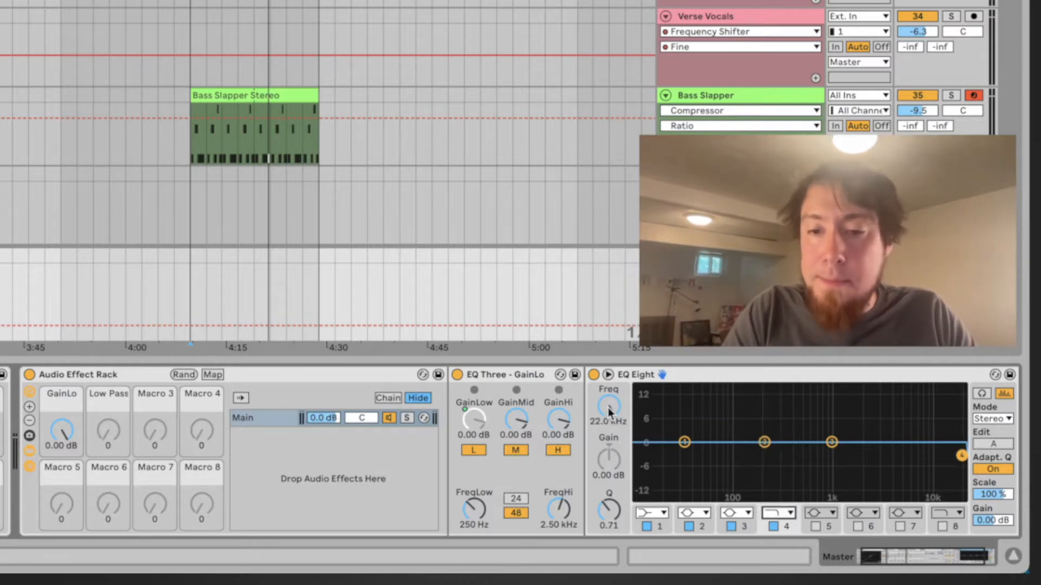
Map EQ Eight's band 4 frequency to the Low Pass macro
click(213, 375)
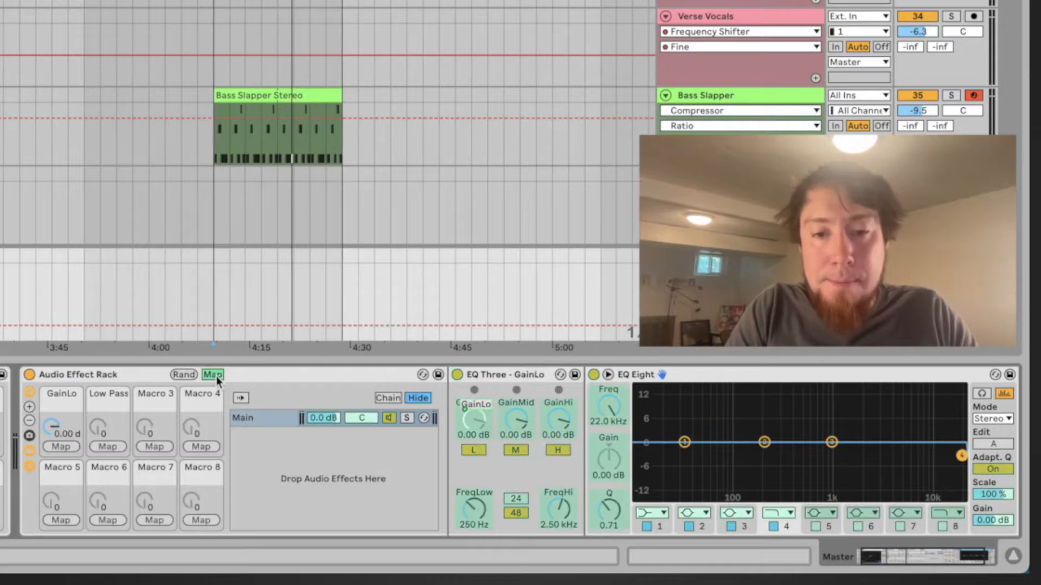
click(611, 406)
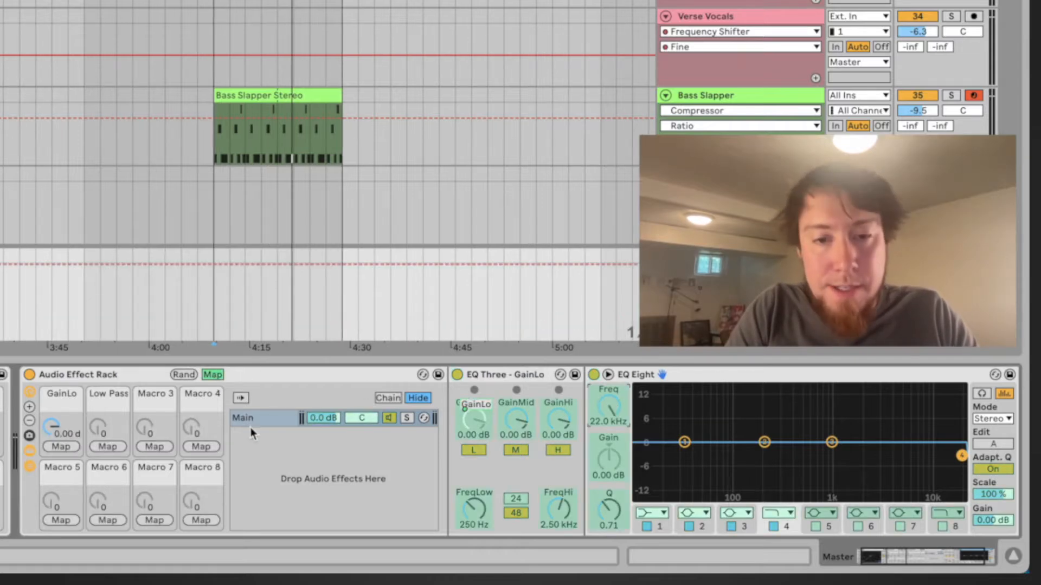
click(106, 446)
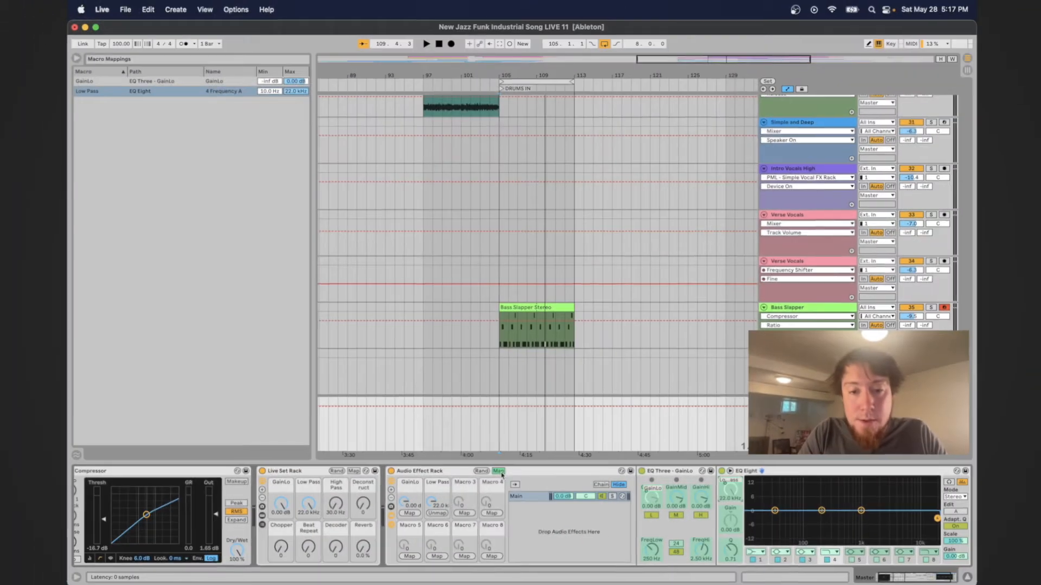
click(497, 469)
mouse_move(437, 502)
mouse_down()
mouse_move(437, 559)
mouse_move(437, 502)
mouse_up()
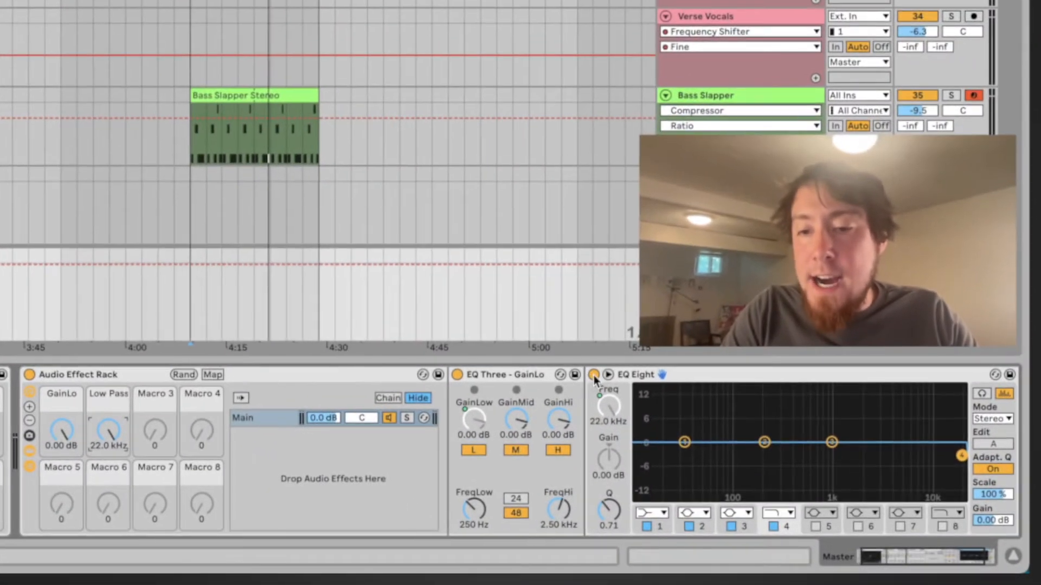
Toggle EQ Eight off and on, then map its device on/off switch to the Low Pass macro as well
click(594, 376)
click(593, 375)
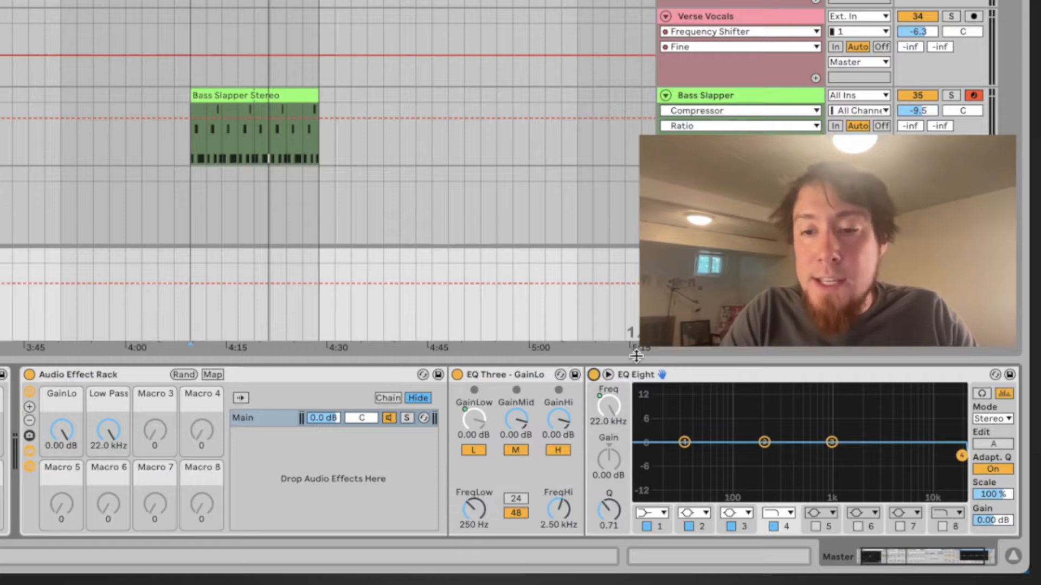
click(594, 375)
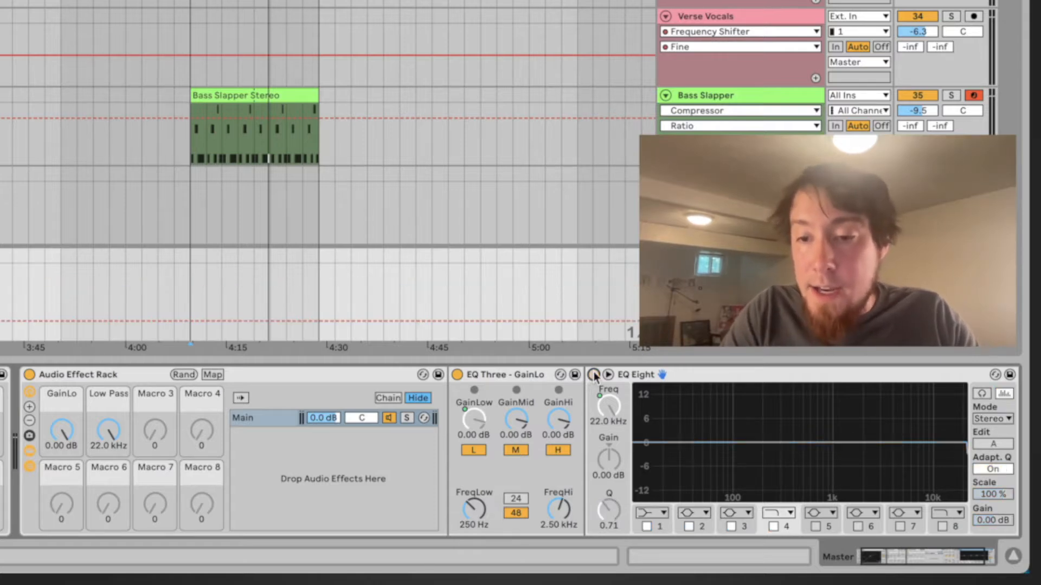
click(594, 375)
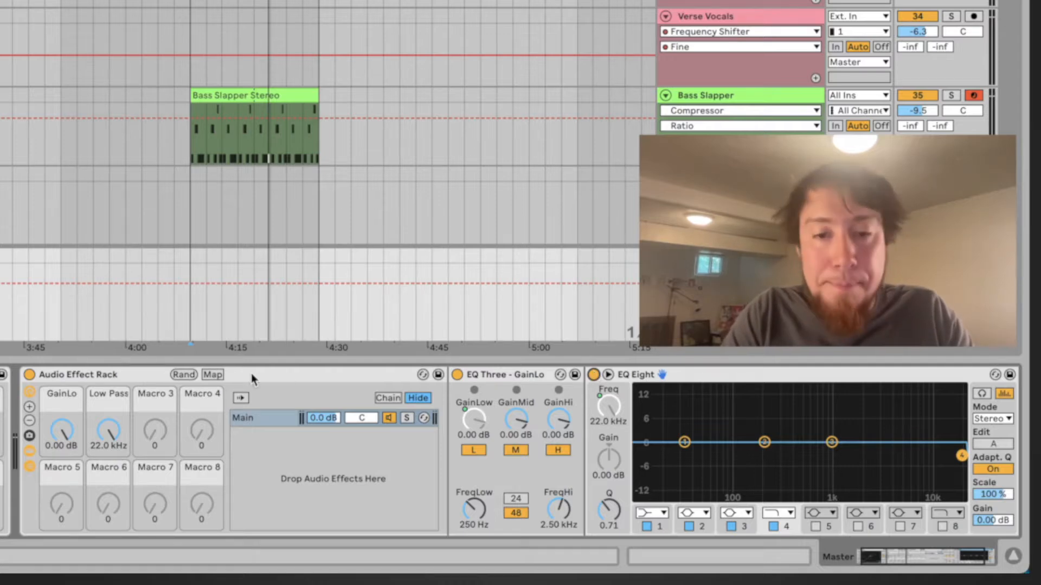
click(209, 373)
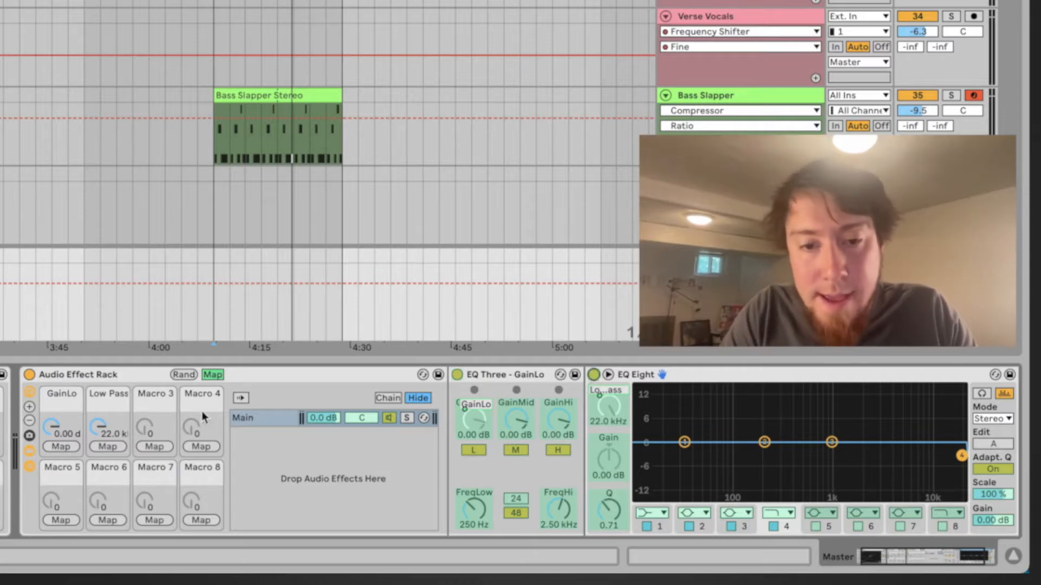
click(110, 447)
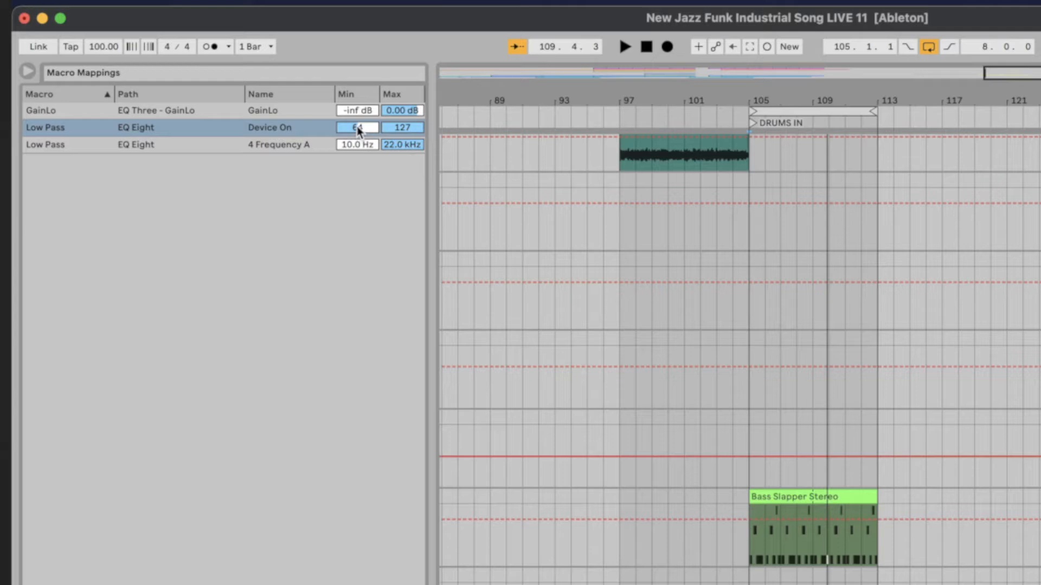
Set the Low Pass device-on mapping's minimum to 127 and maximum to 126, then leave map mode
mouse_move(358, 130)
mouse_down()
mouse_move(358, 163)
mouse_move(359, 131)
mouse_up()
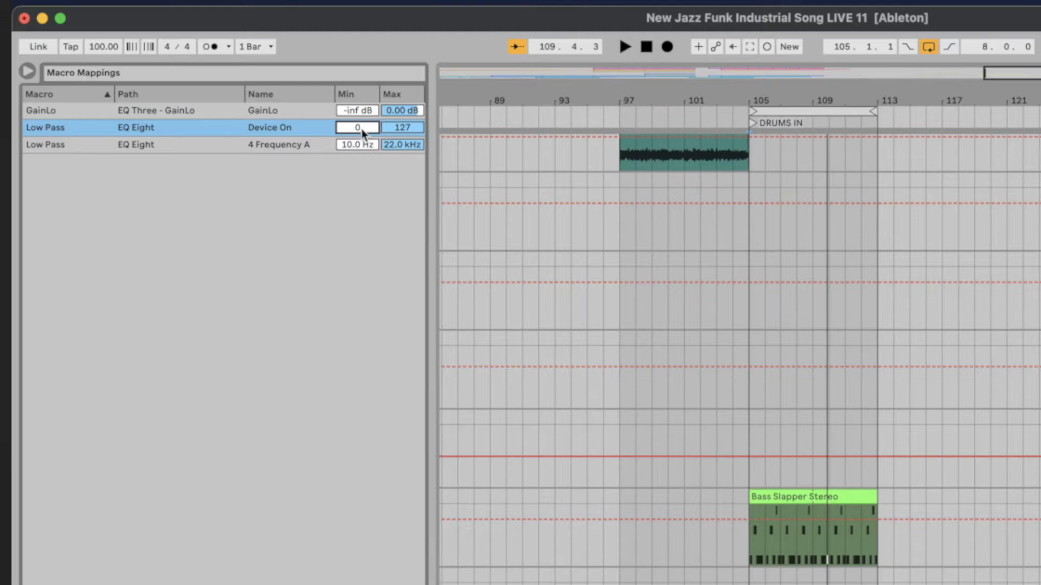
drag(362, 132, 362, 81)
click(400, 130)
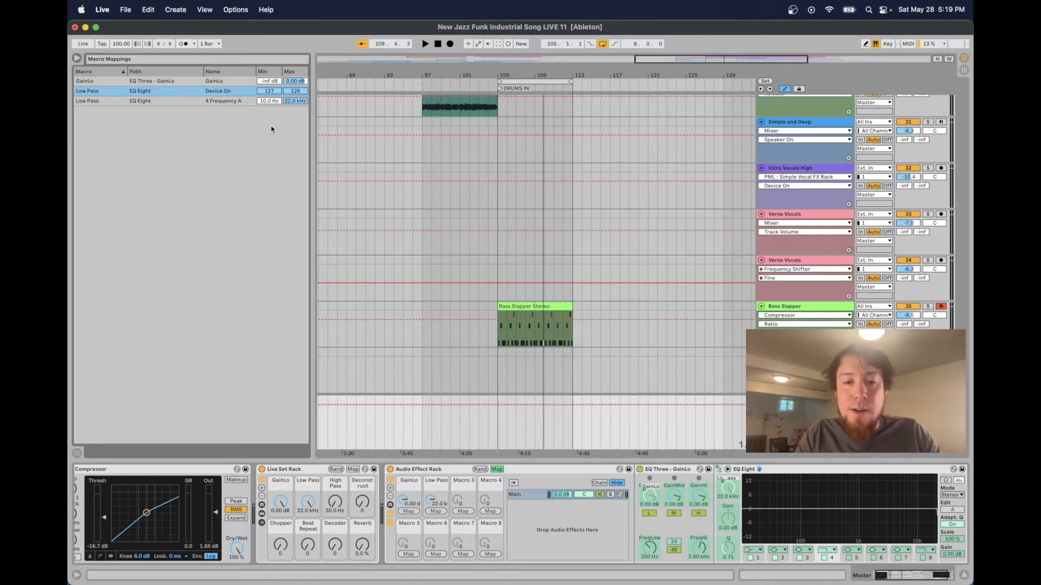
click(498, 470)
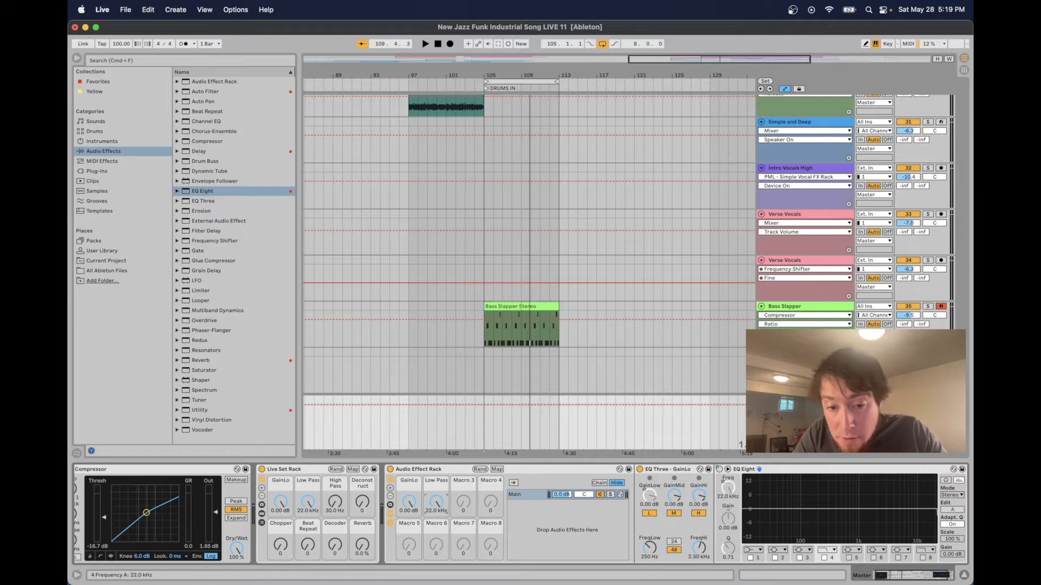
Play the track and turn the Low Pass macro to test the filter
mouse_move(437, 501)
mouse_down()
mouse_move(437, 567)
mouse_move(437, 501)
mouse_up()
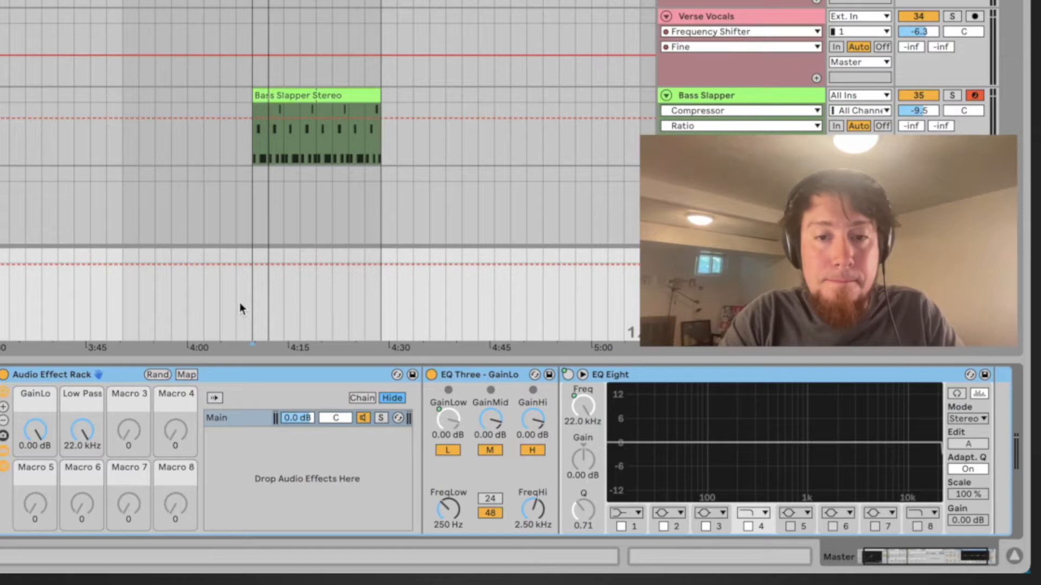
key(space)
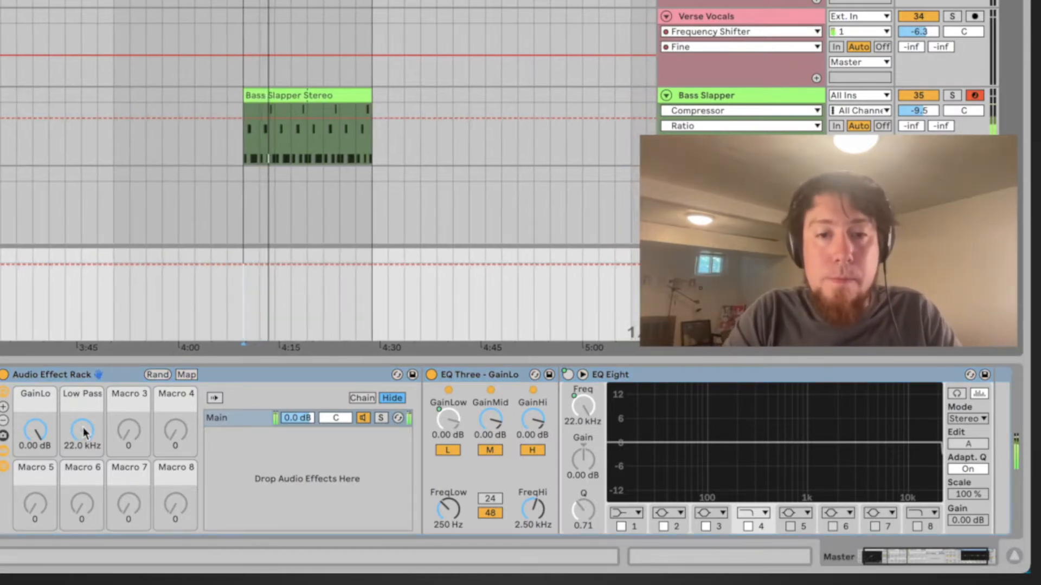
mouse_move(83, 431)
mouse_down()
mouse_move(83, 492)
mouse_move(83, 430)
mouse_up()
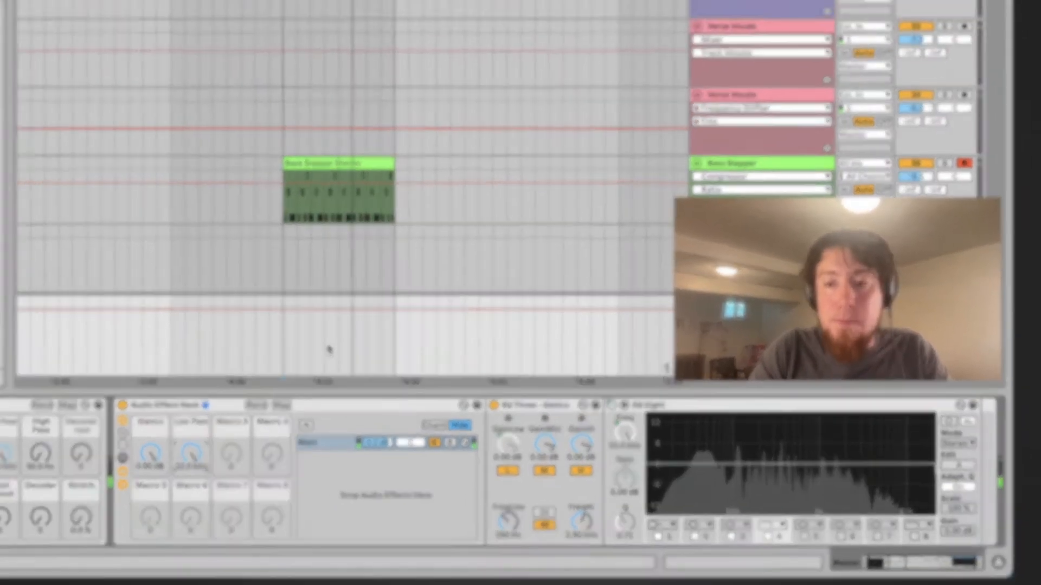
key(ctrl+Up)
click(789, 239)
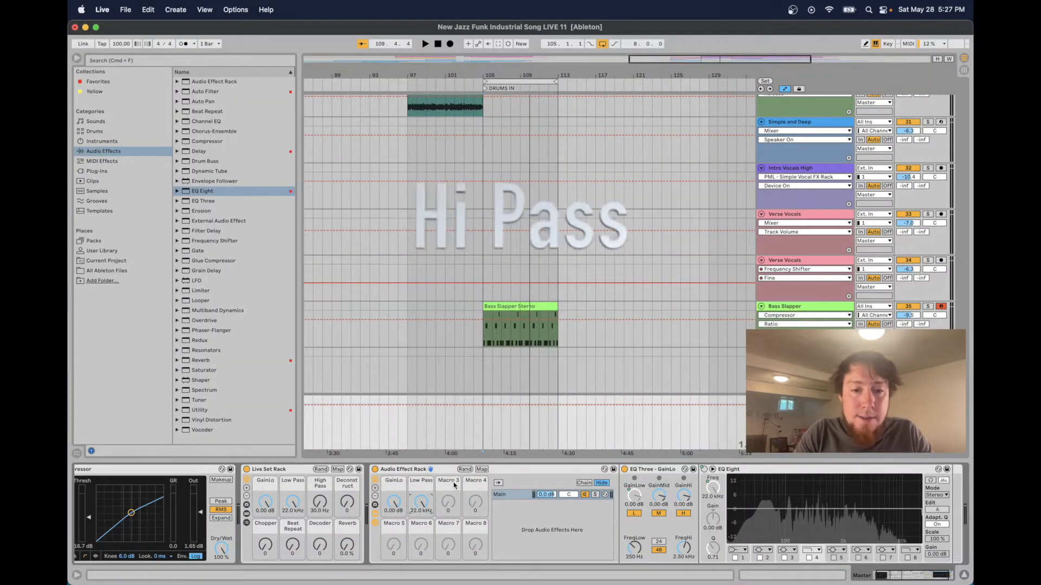
Rename the rack's third macro to "High Pass"
click(452, 482)
key(super+r)
text(High Pass)
key(Return)
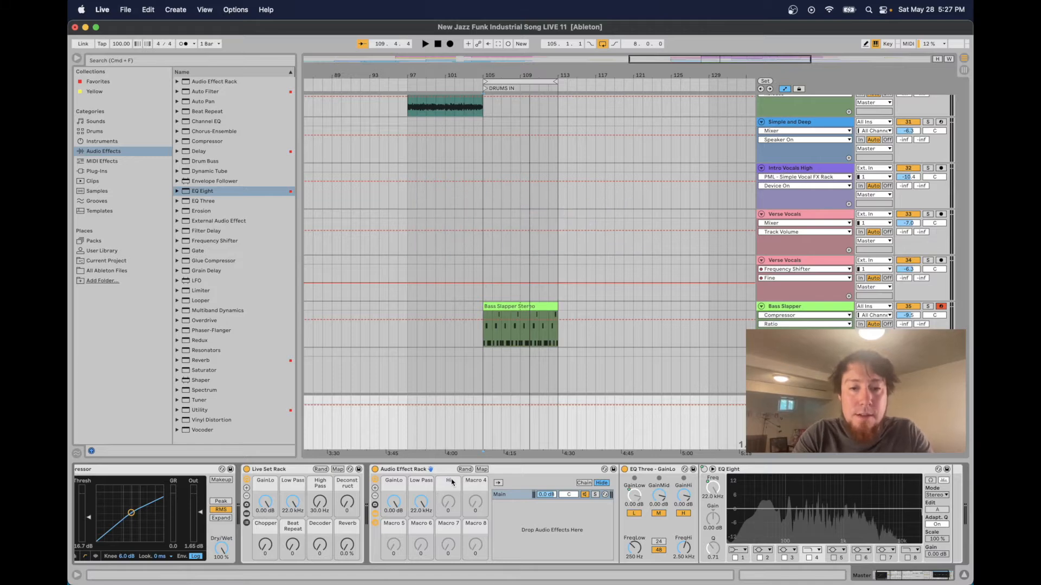
Collapse the existing EQs, add a second EQ Eight, and set its band 1 to a high-pass filter at 10.0 Hz
double_click(645, 473)
double_click(643, 471)
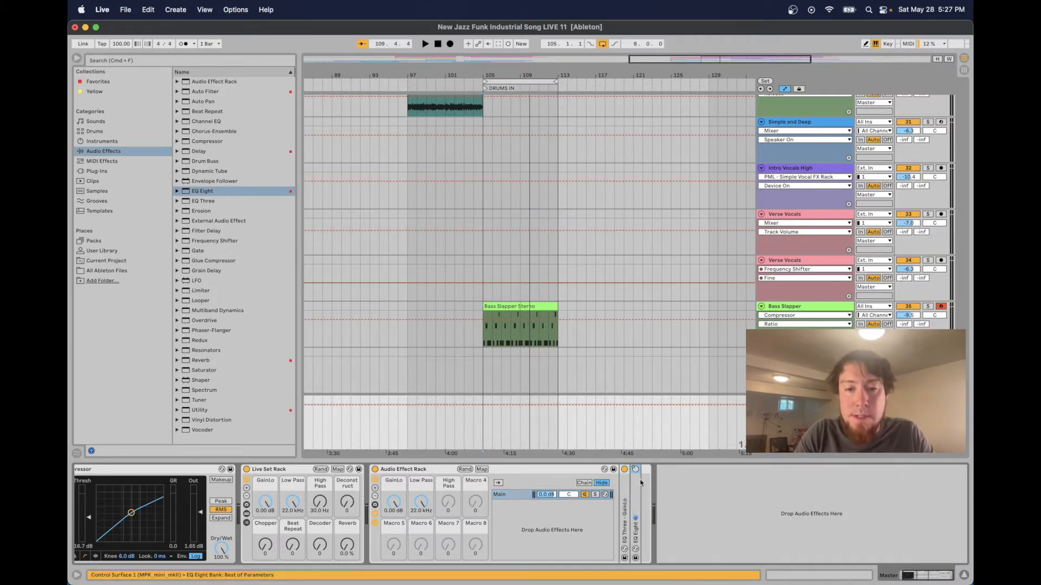
click(521, 521)
mouse_move(211, 193)
mouse_down()
mouse_move(619, 467)
mouse_move(641, 496)
mouse_up()
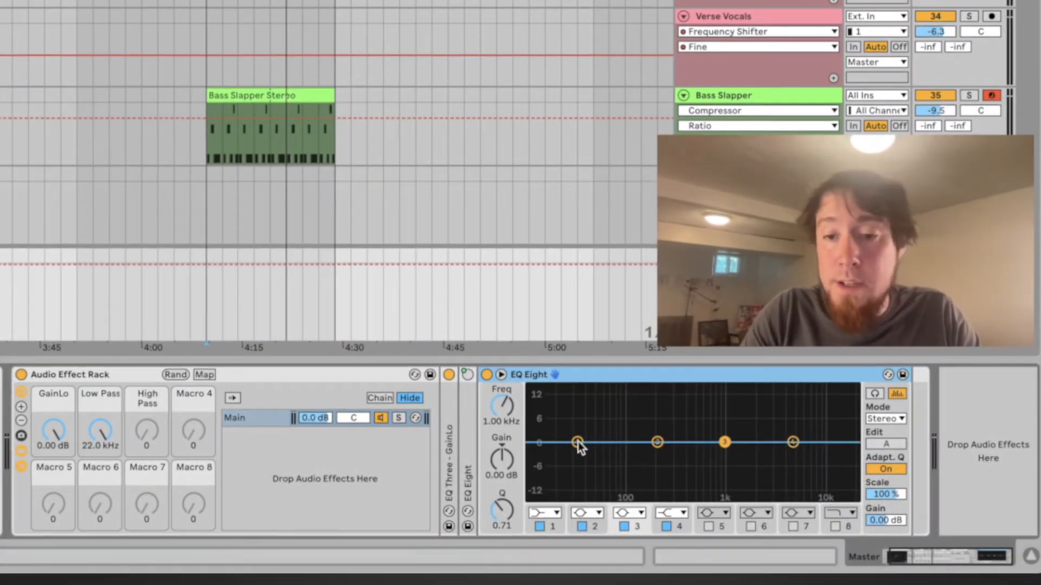
click(578, 442)
drag(578, 443, 530, 442)
click(555, 518)
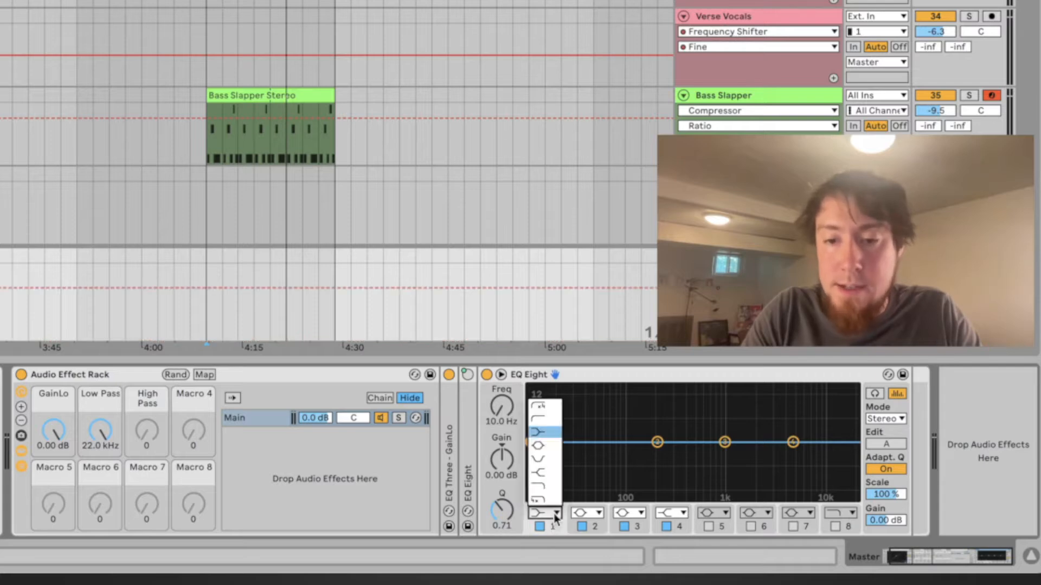
click(541, 426)
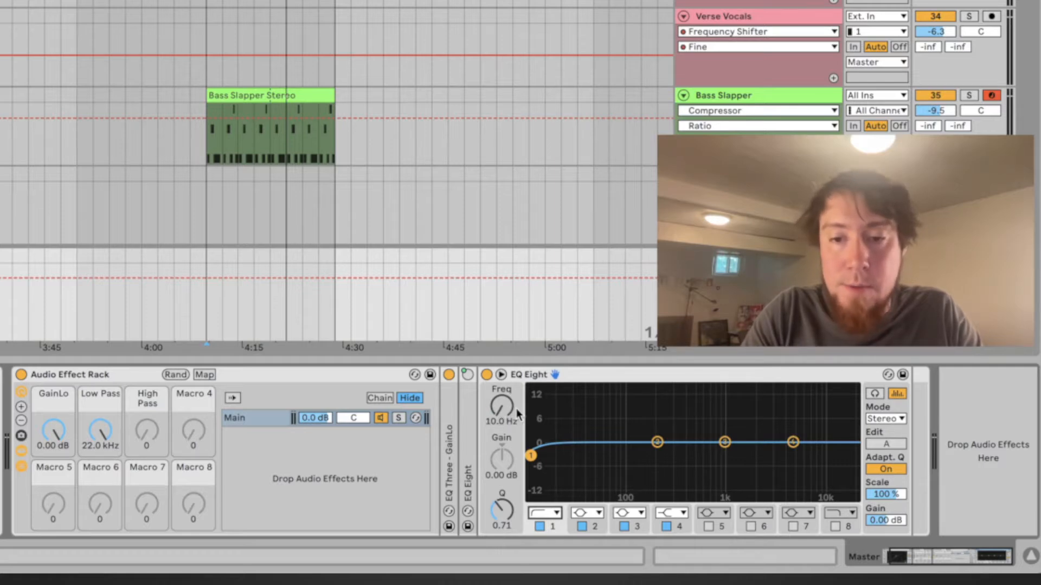
Map the second EQ Eight's band 1 frequency and its device on/off switch to the High Pass macro
click(204, 375)
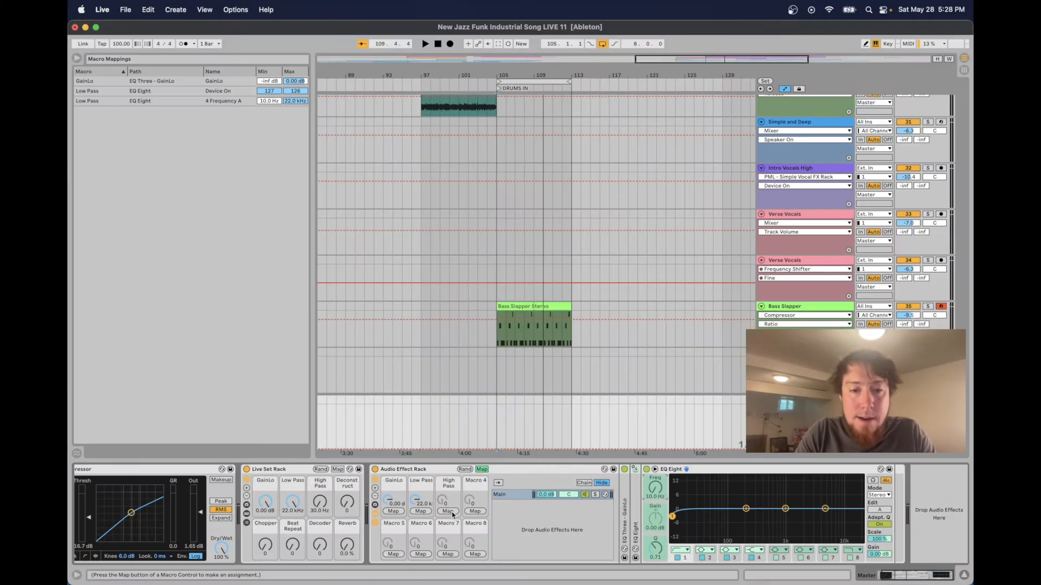
click(452, 512)
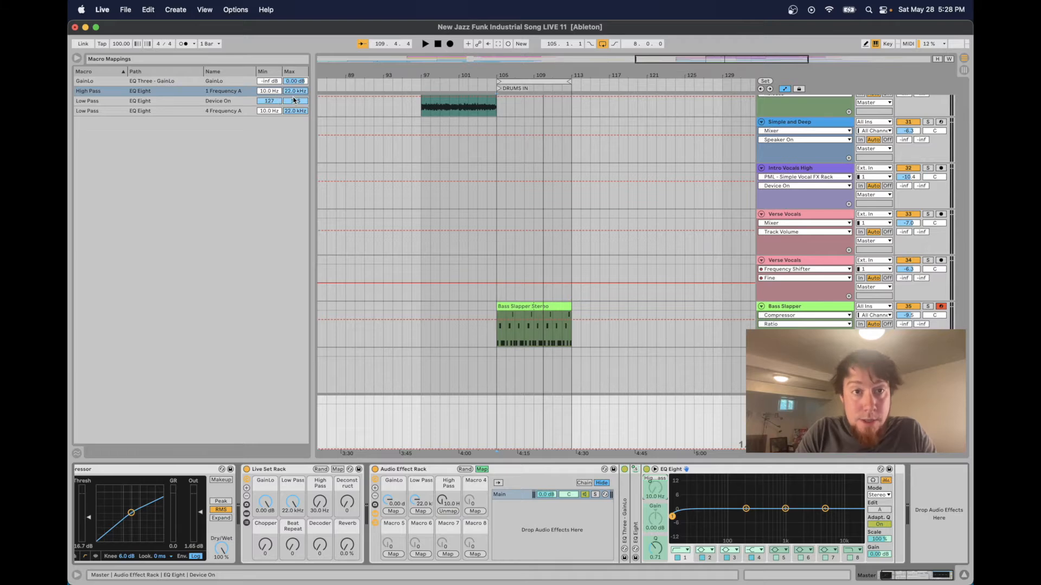
click(482, 470)
mouse_move(448, 502)
mouse_down()
mouse_move(448, 457)
mouse_move(448, 503)
mouse_up()
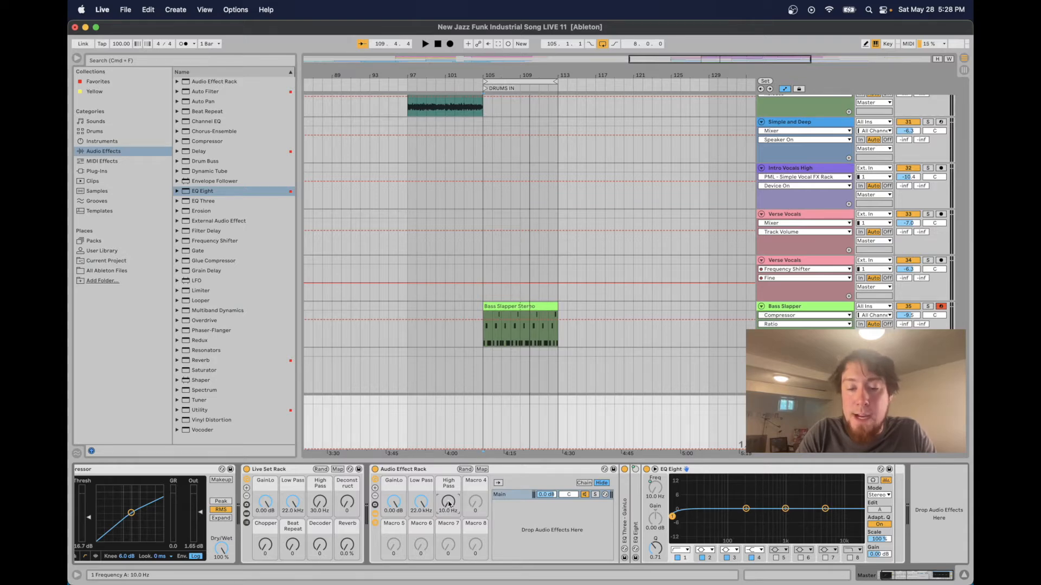
click(482, 469)
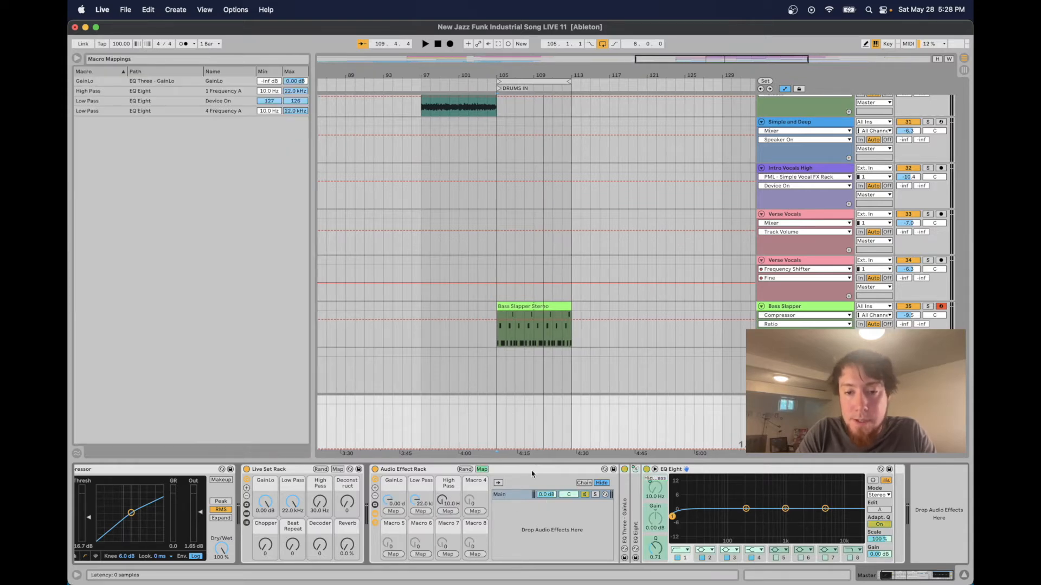
click(449, 511)
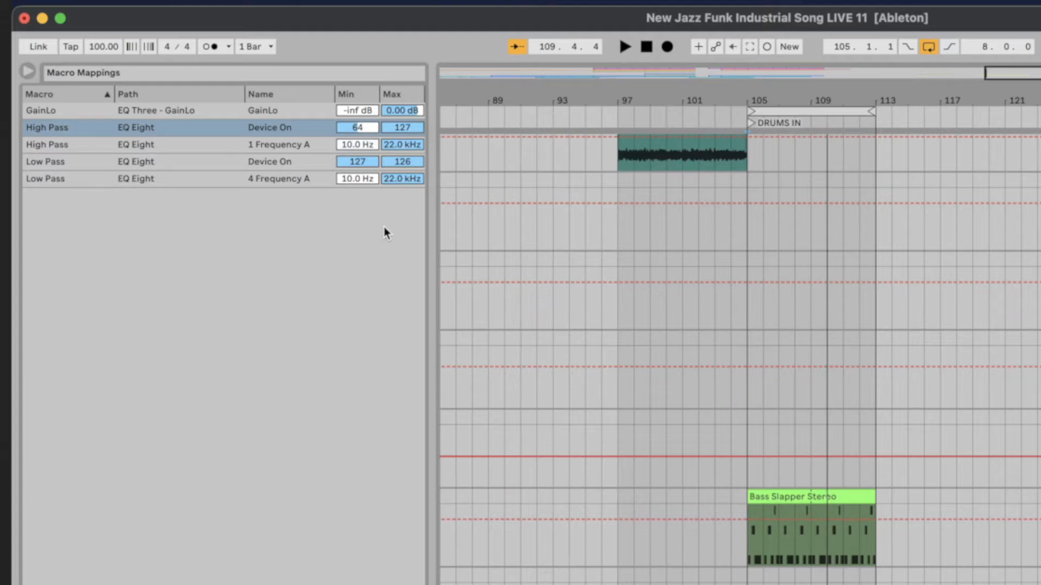
Enter 0 in the range of the High Pass macro's Device On mapping
click(357, 128)
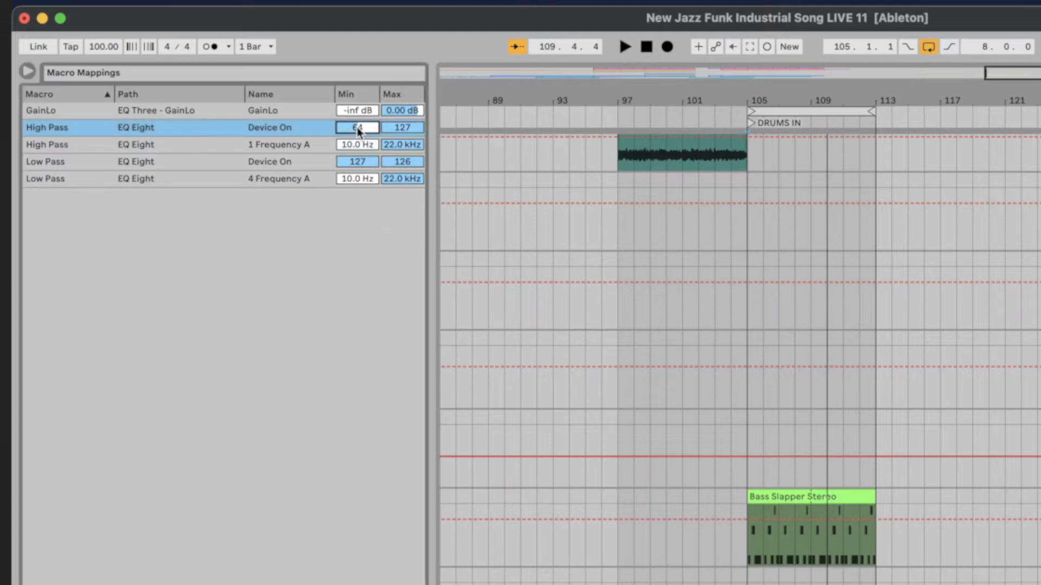
click(403, 127)
text(0)
key(Return)
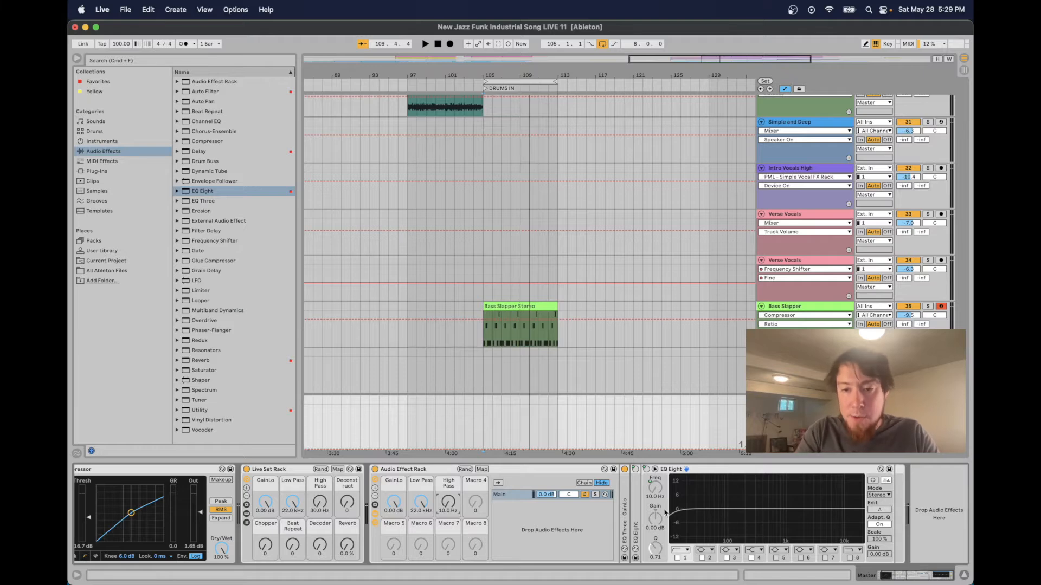
Play the track and turn the High Pass macro to test the high-pass filter
mouse_move(447, 506)
mouse_down()
mouse_move(446, 474)
mouse_move(446, 506)
mouse_up()
click(485, 376)
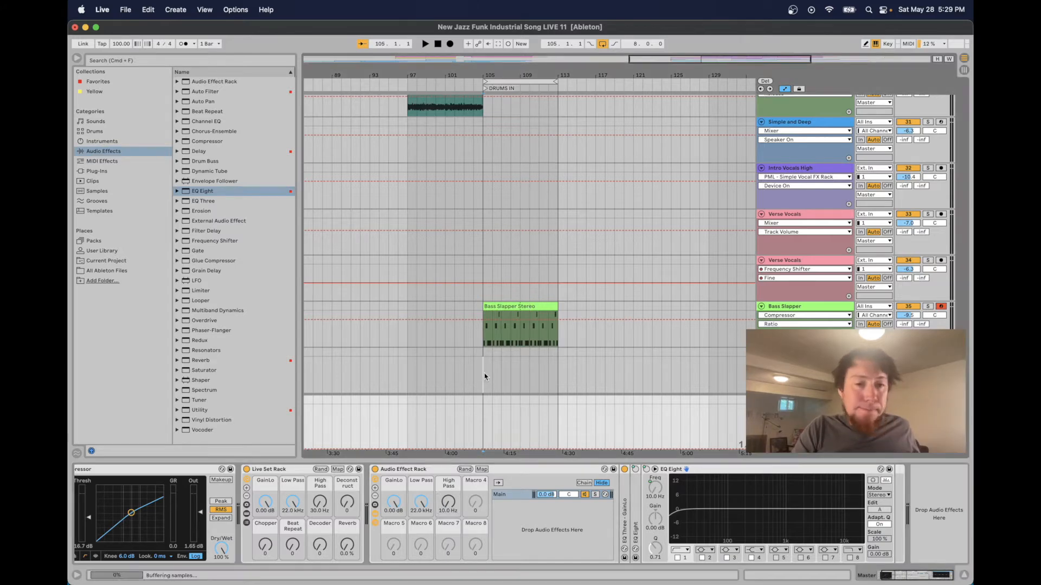
click(486, 423)
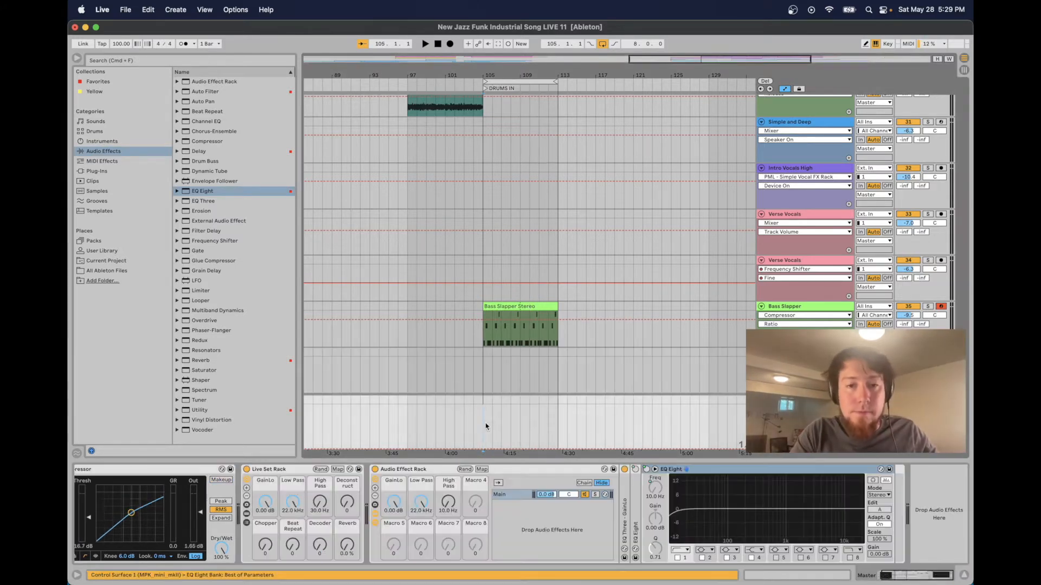
key(space)
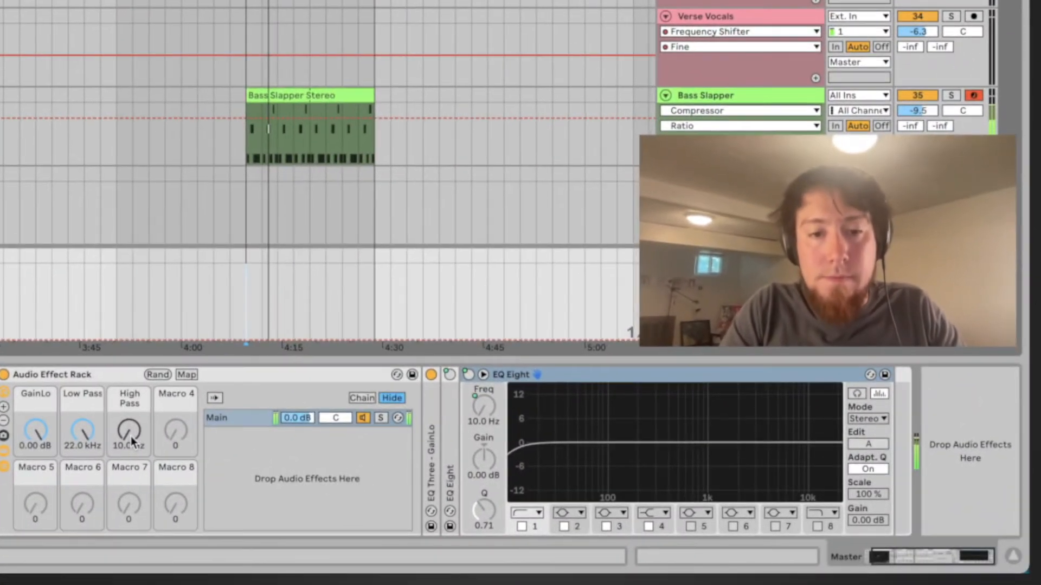
mouse_move(145, 441)
mouse_down()
mouse_move(145, 354)
mouse_move(145, 441)
mouse_move(132, 437)
mouse_up()
click(197, 295)
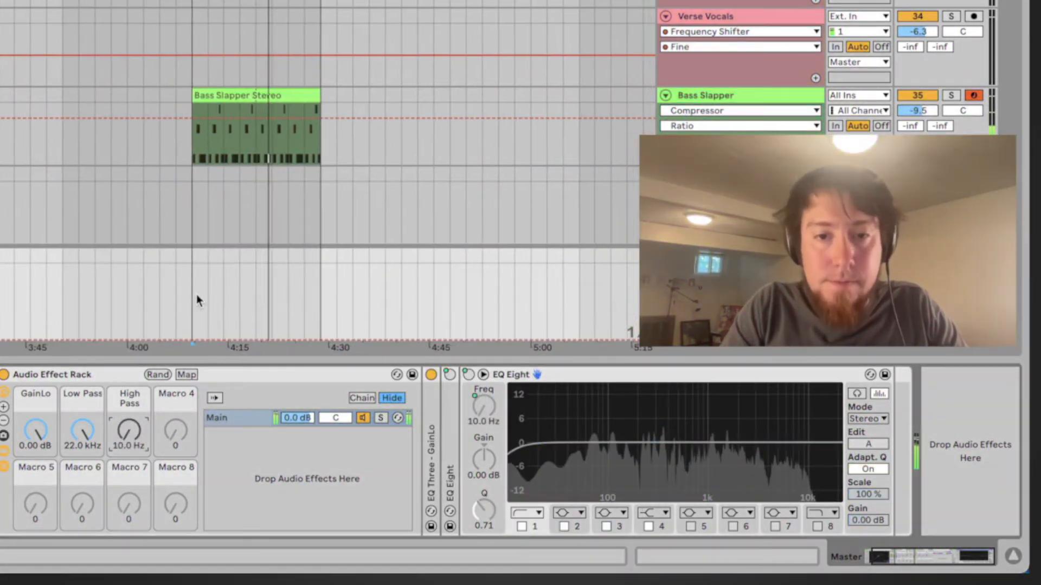
key(space)
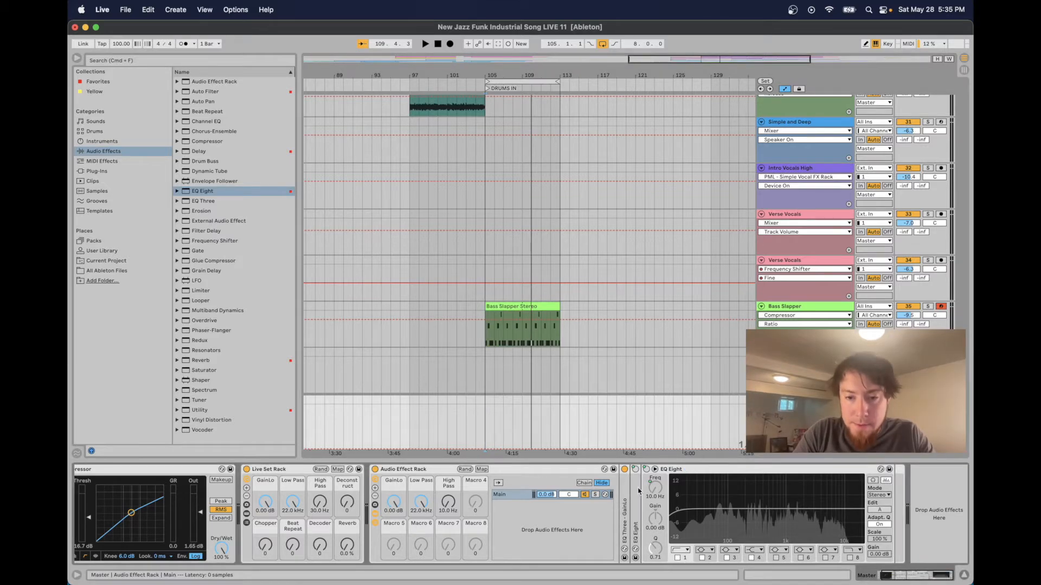
Rename the two EQ Eight devices "EQ Eight - High Pass" and "EQ Eight - Low Pass", then collapse them
click(694, 470)
key(super+r)
key(Right)
text(- hi)
key(BackSpace)
text(igh Pass)
key(Return)
double_click(636, 515)
key(super+r)
key(Right)
text(- Low Pass)
key(Return)
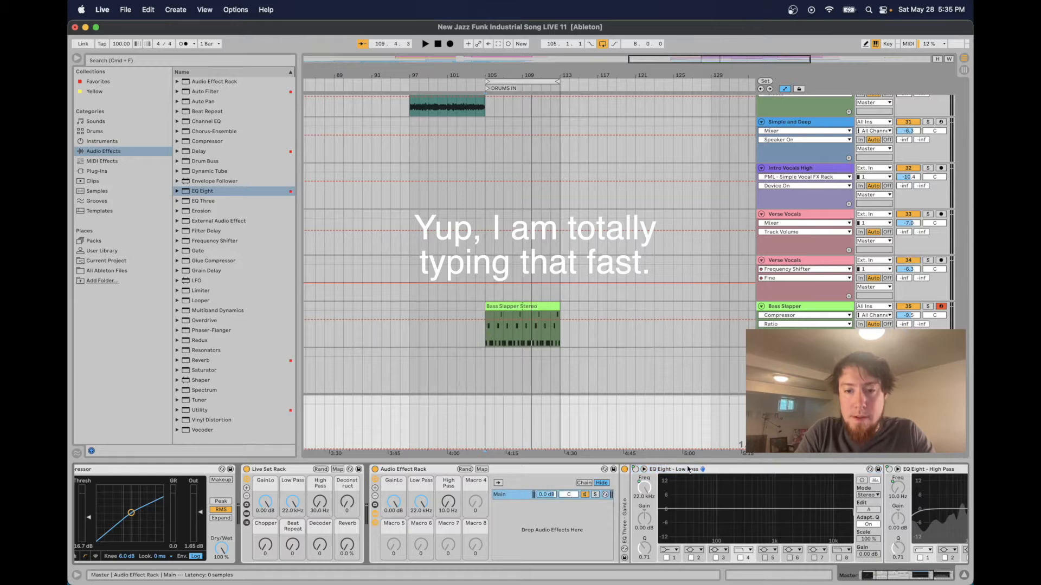
double_click(714, 470)
double_click(715, 471)
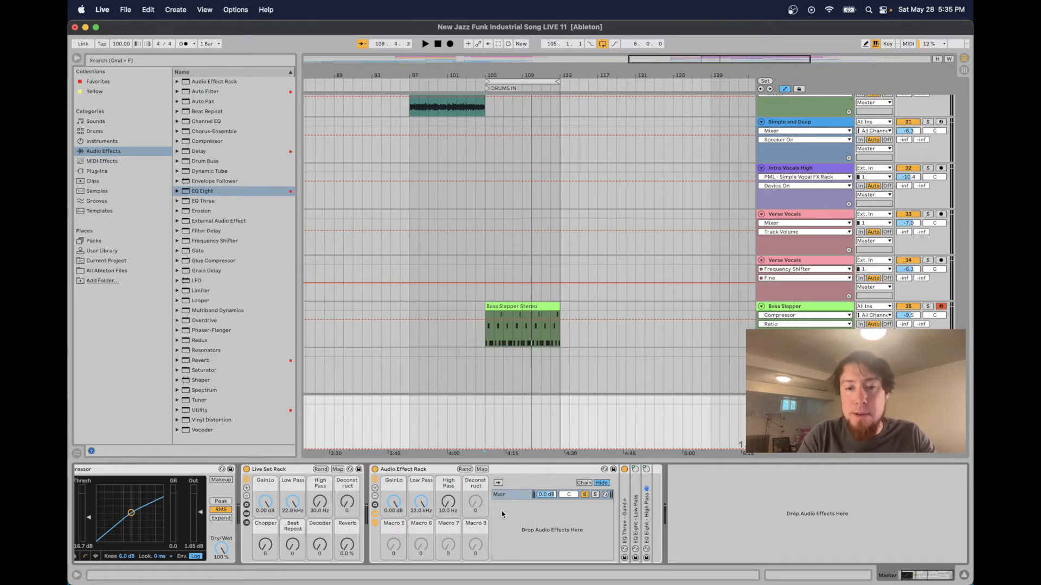
Play the track from the clip start to audition the rack
click(484, 416)
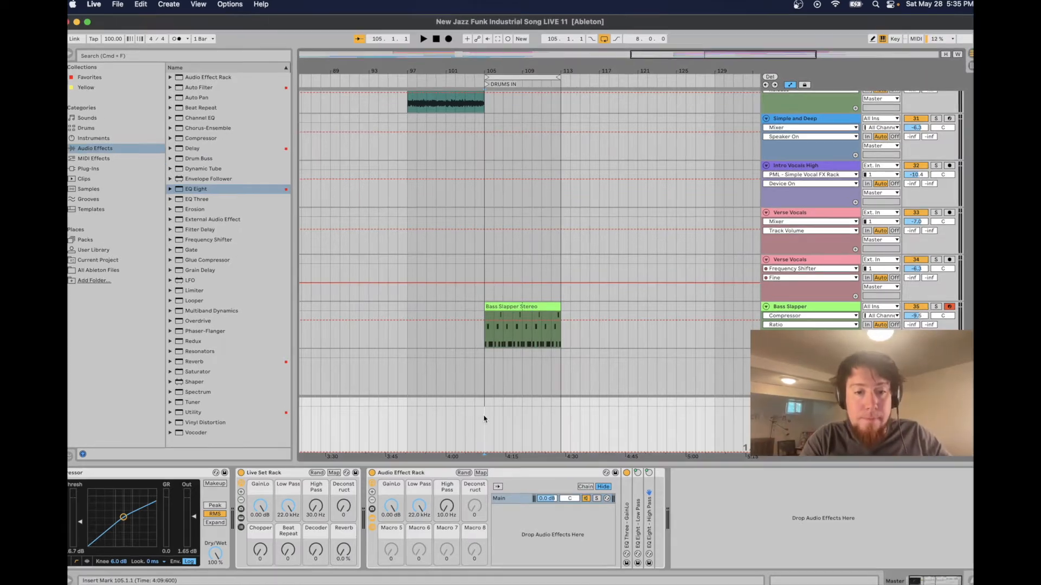
key(space)
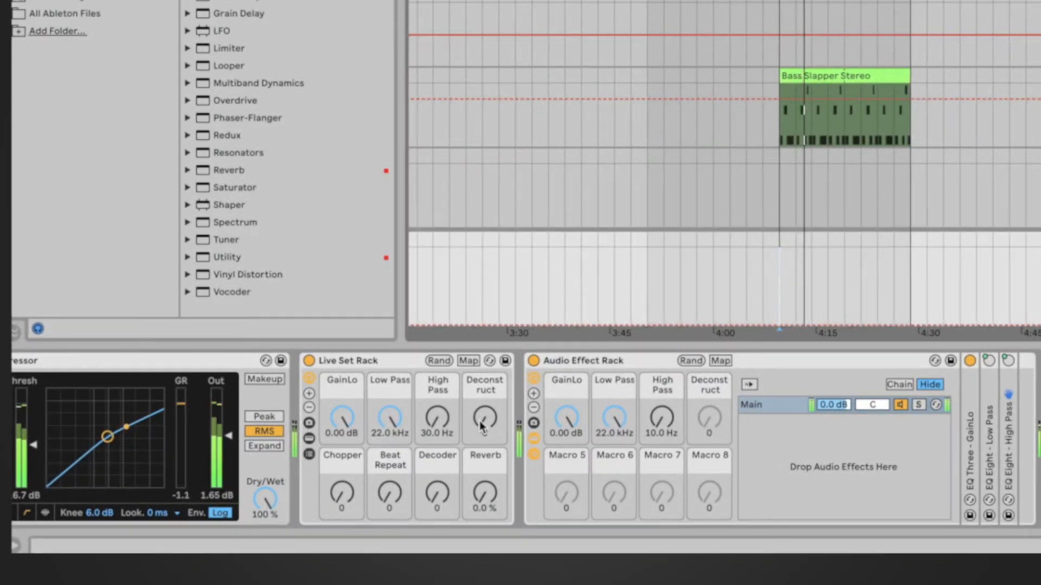
drag(471, 430, 470, 315)
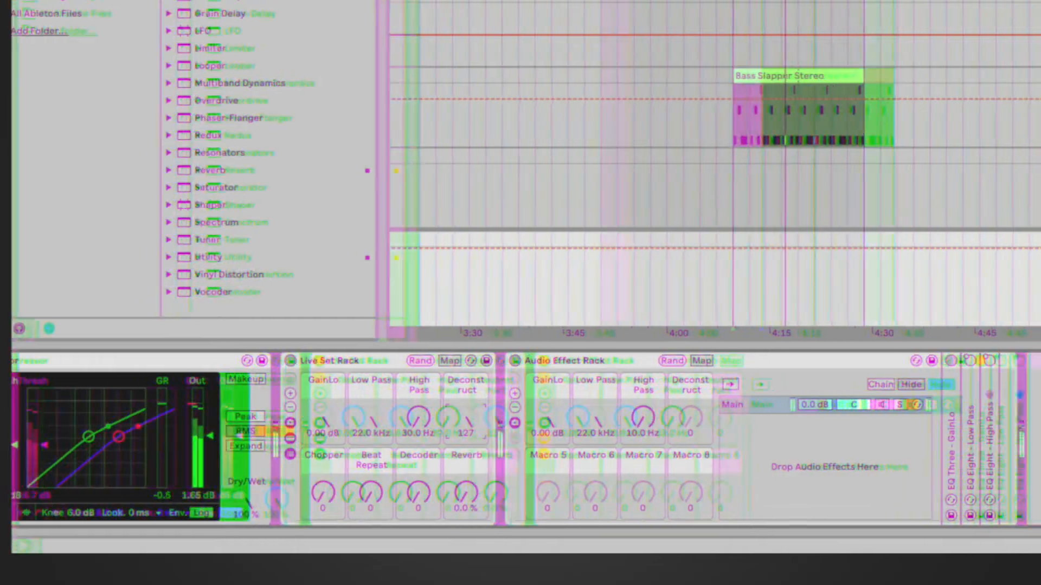
drag(471, 423, 471, 532)
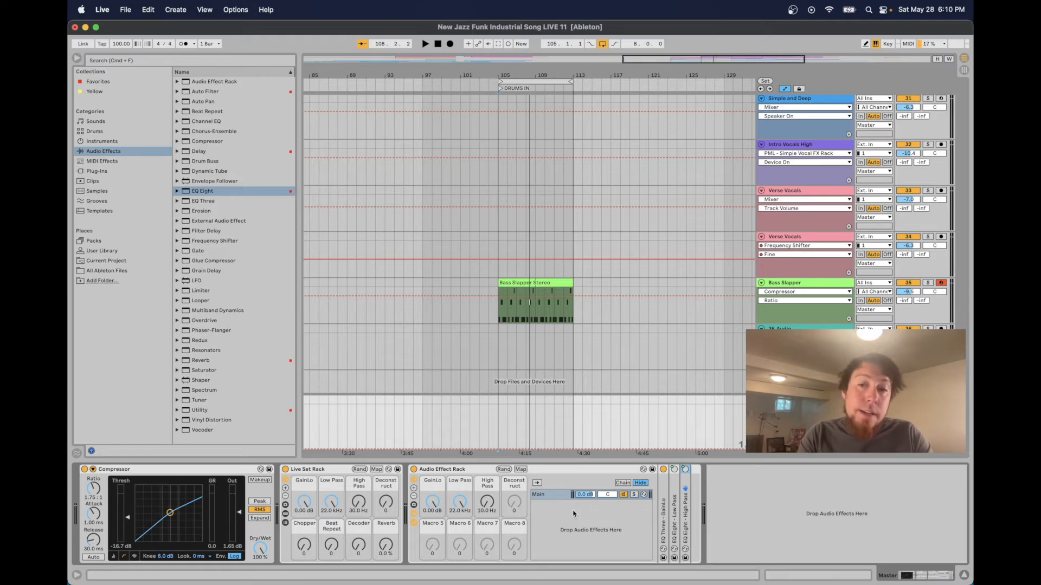
Create a second chain in the rack and add an Auto Pan device to it
right_click(589, 518)
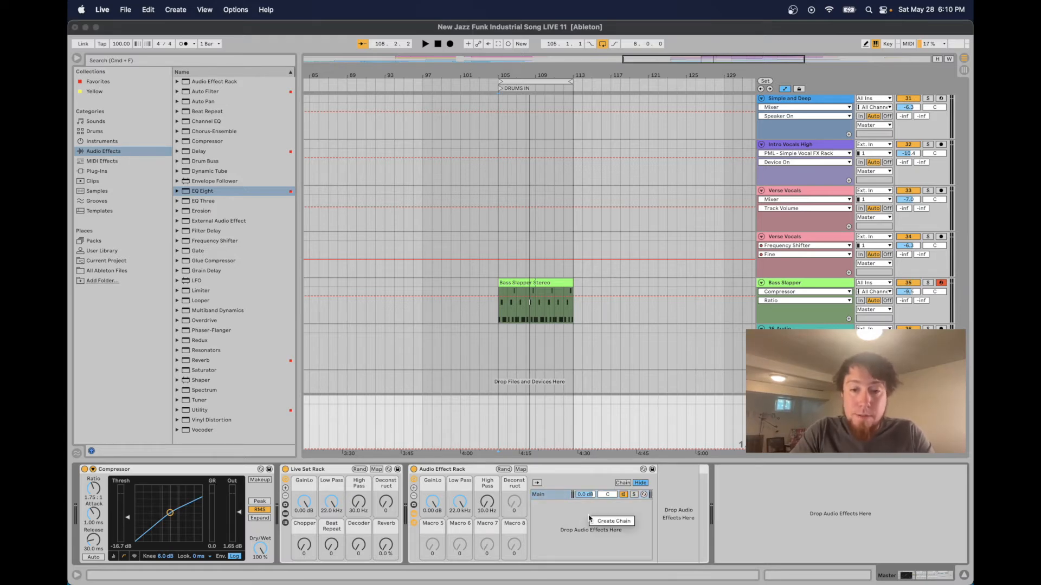
click(595, 521)
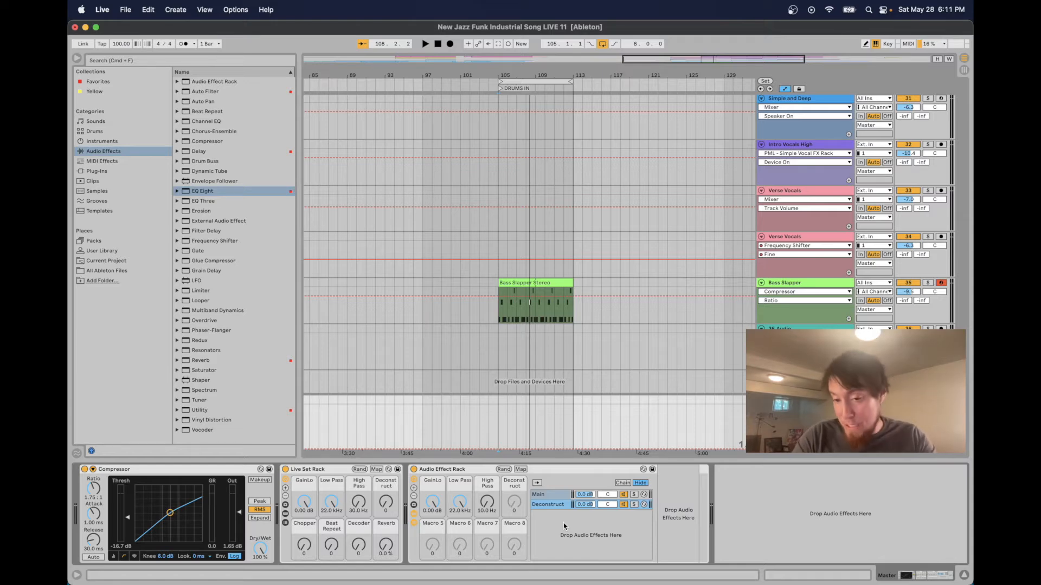
drag(210, 103, 669, 505)
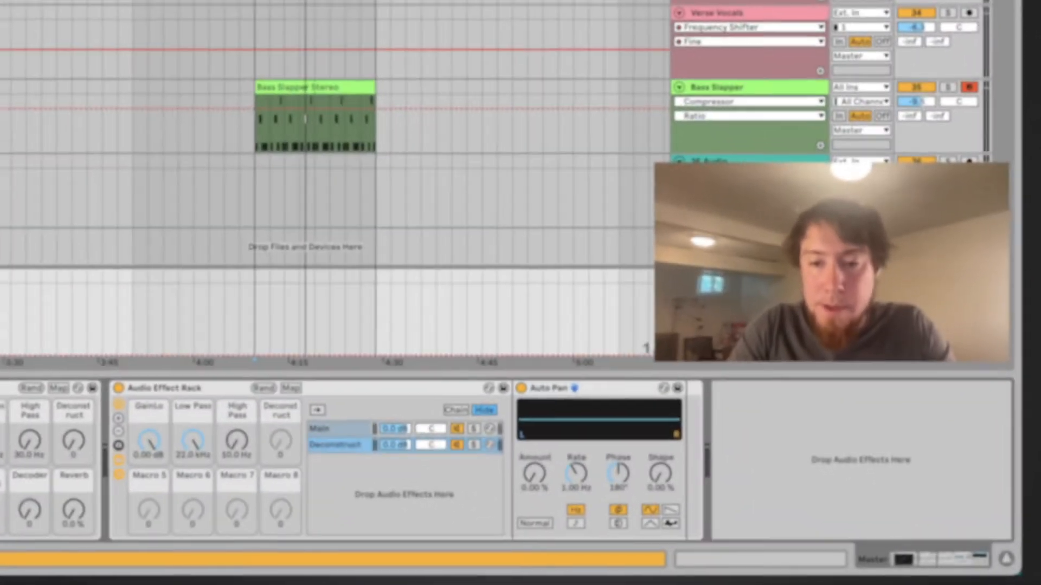
Set Auto Pan to a random waveform with Amount 77.0%, synced Rate 1/16, Width 100% and Shape 65.1%
drag(535, 474, 535, 414)
drag(512, 465, 511, 462)
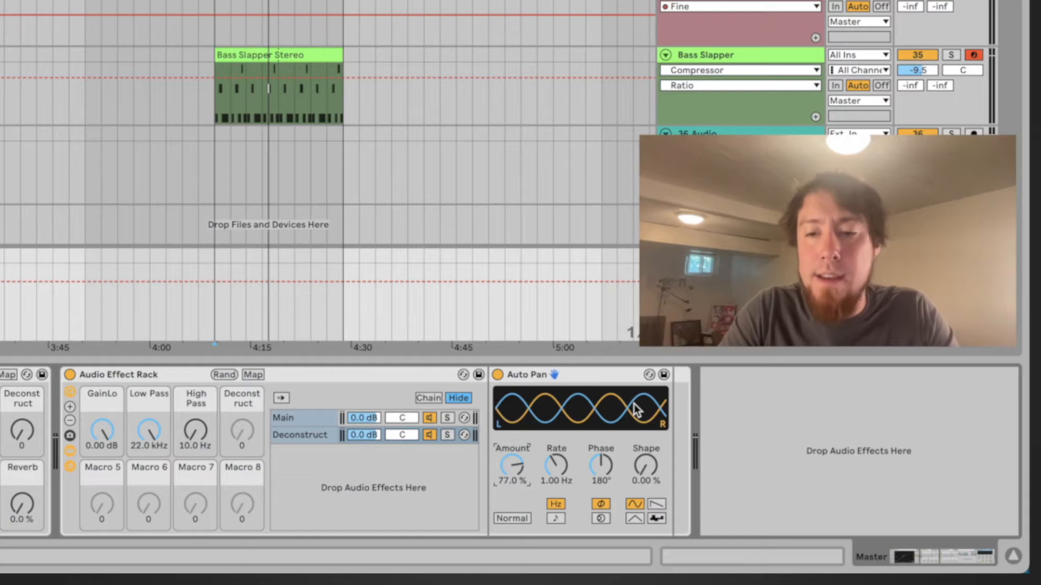
click(657, 520)
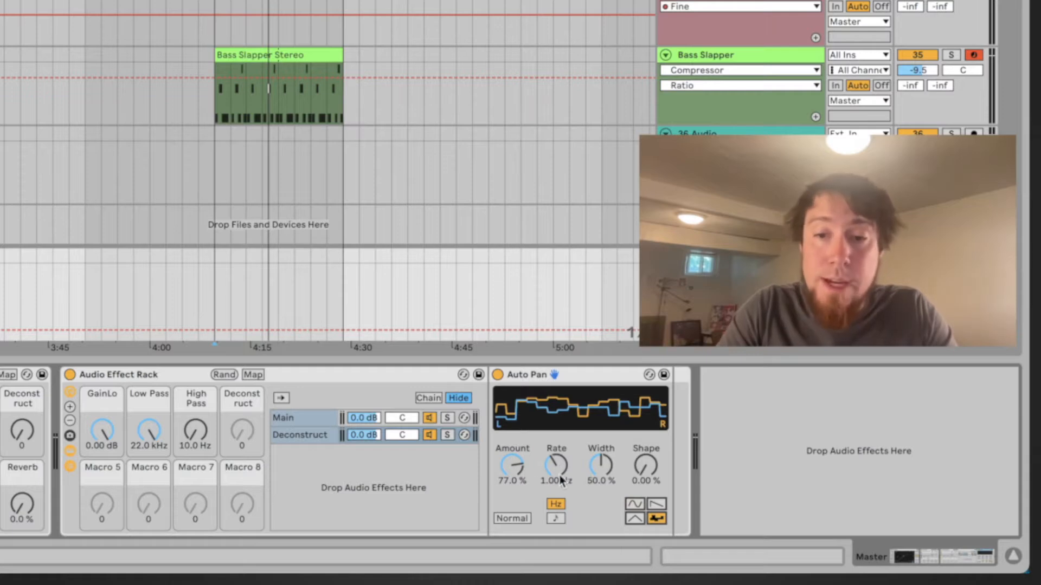
click(556, 519)
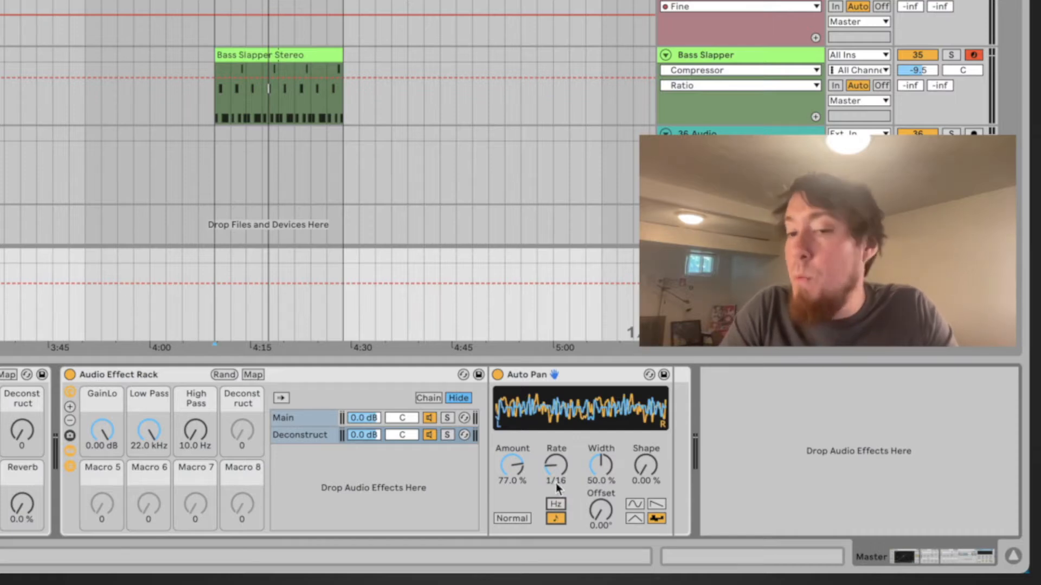
drag(594, 476, 595, 437)
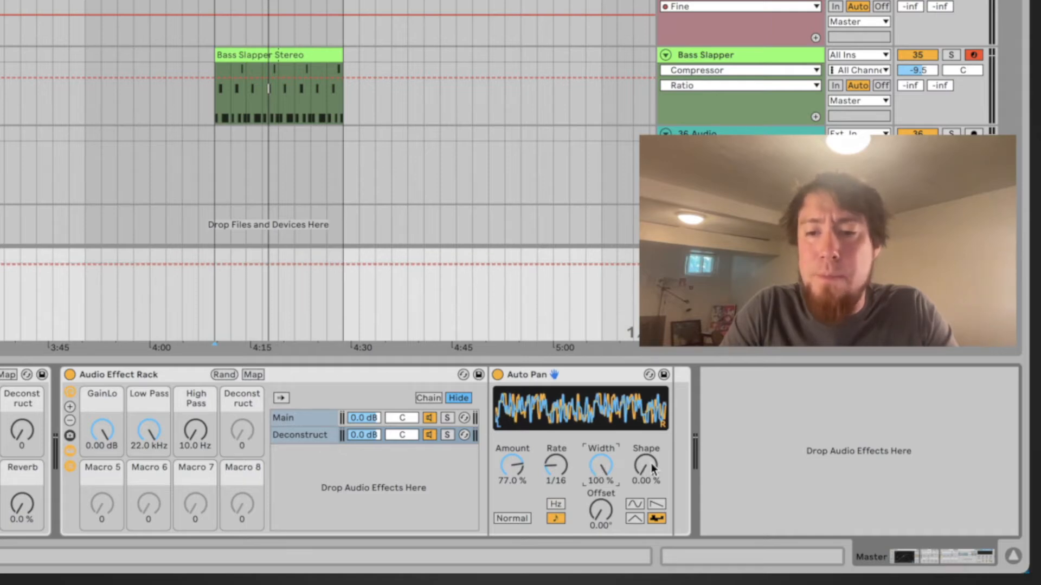
drag(652, 469, 652, 417)
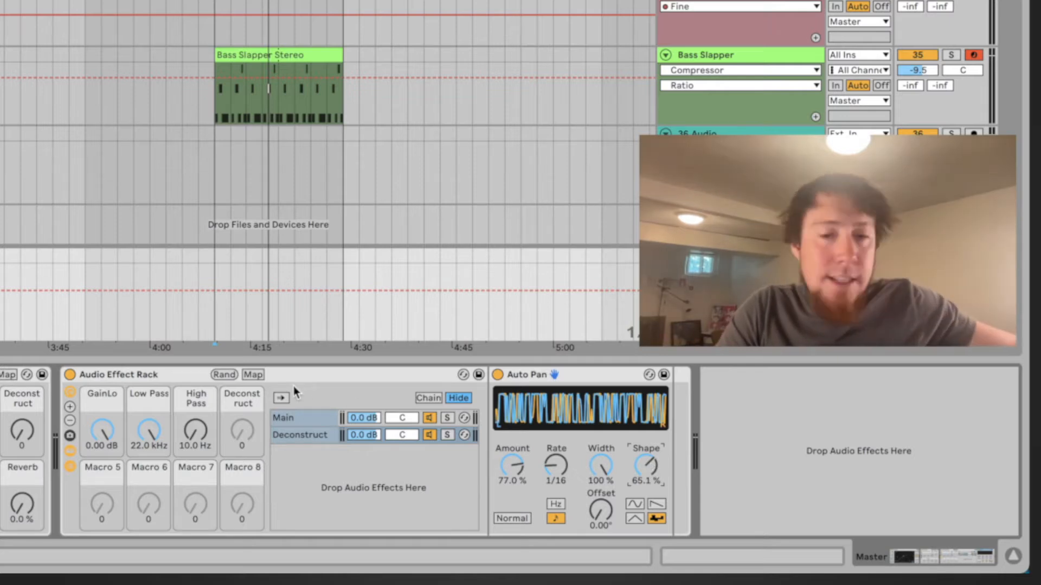
Mute the Main chain and play the track to audition the Auto Pan chain
click(429, 418)
click(311, 437)
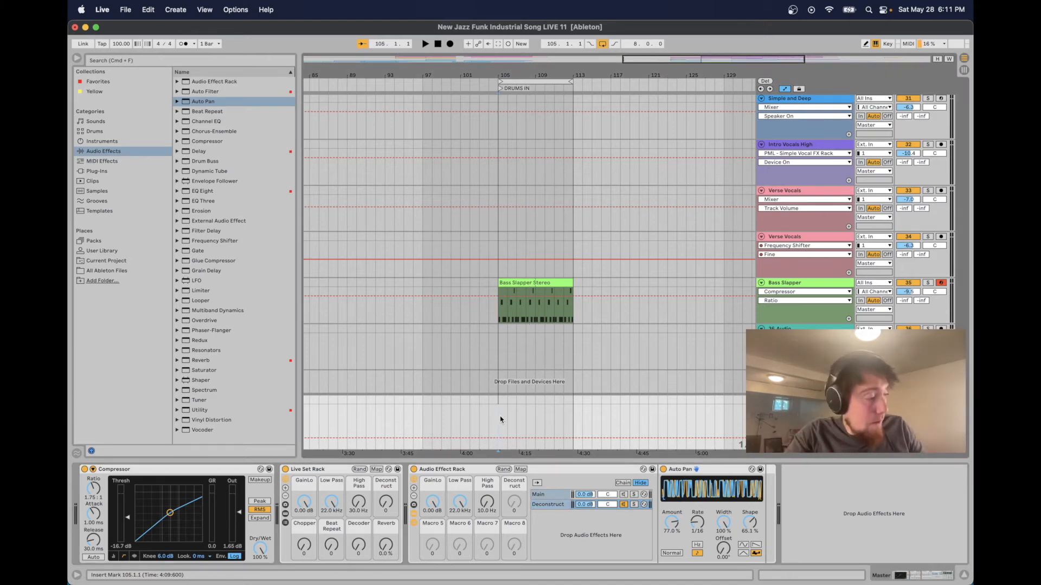
key(space)
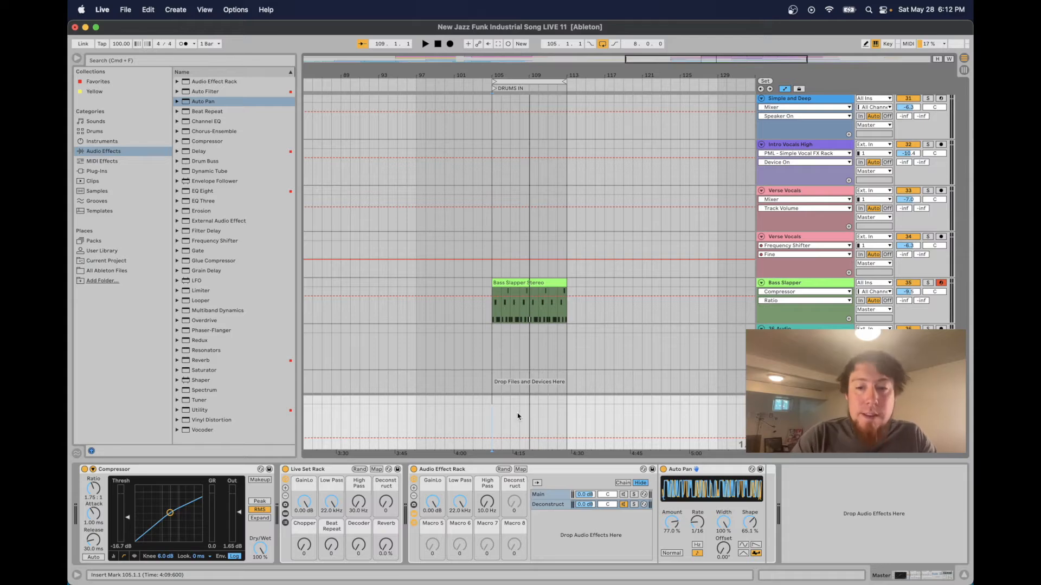
Add Beat Repeat after Auto Pan and set Interval and Offset to 1/16 and Grid to 1/64
key(Down)
drag(739, 497, 766, 528)
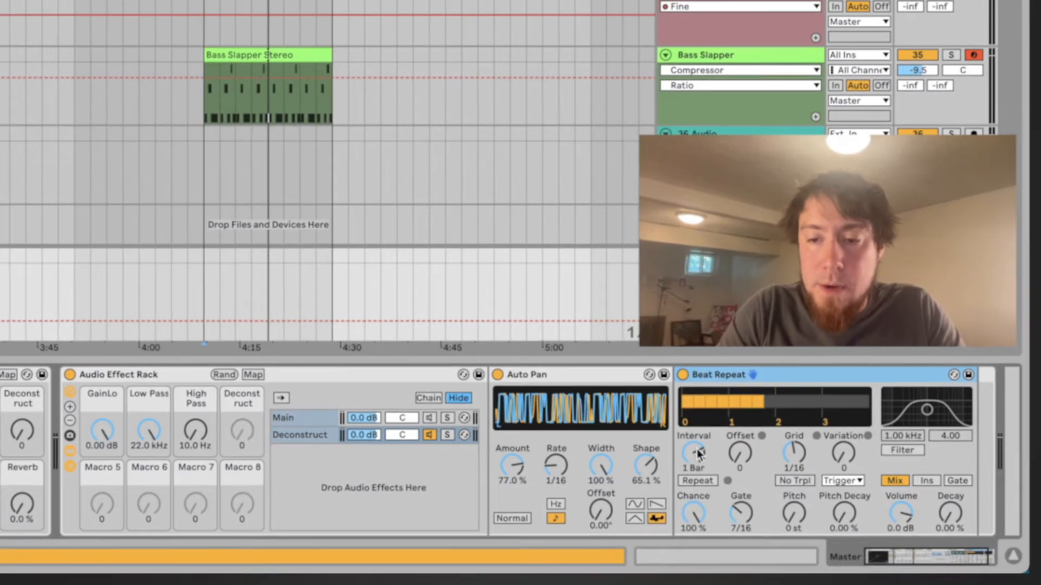
drag(699, 453, 700, 488)
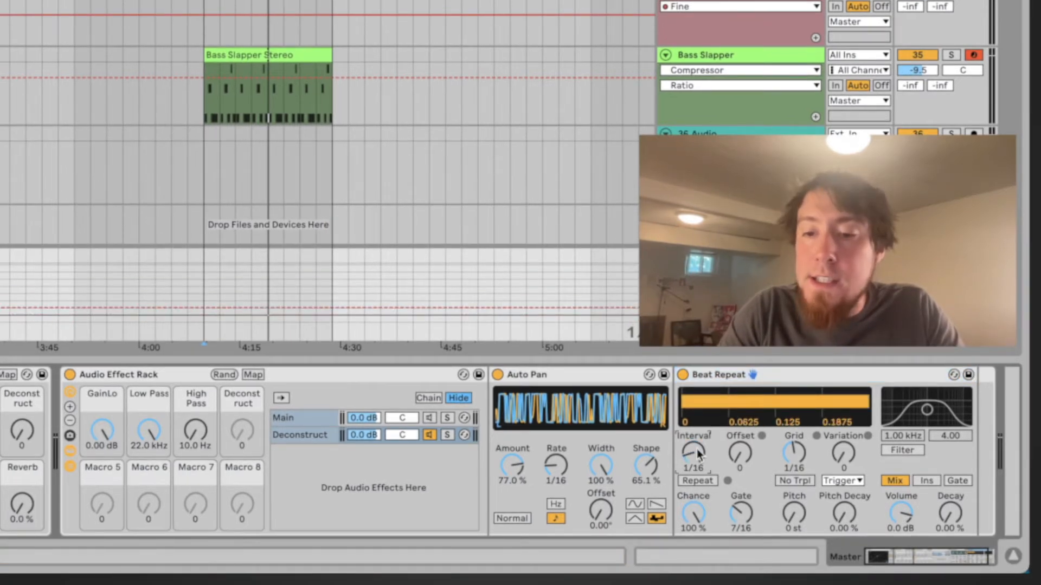
drag(740, 453, 796, 477)
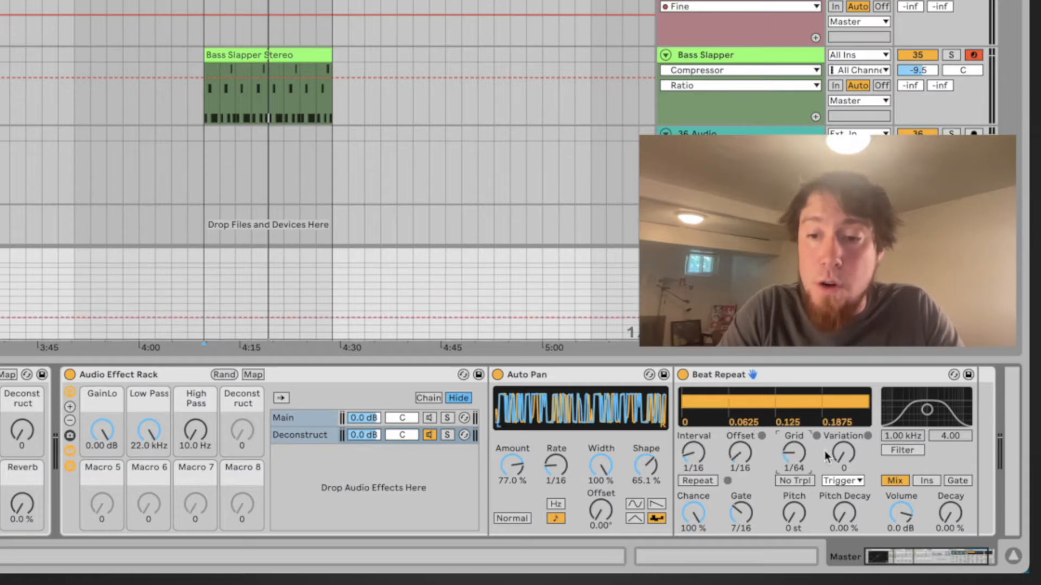
Enable Beat Repeat's No Trpl, set the variation mode to 1/16 and raise Gate to 15/16
click(800, 485)
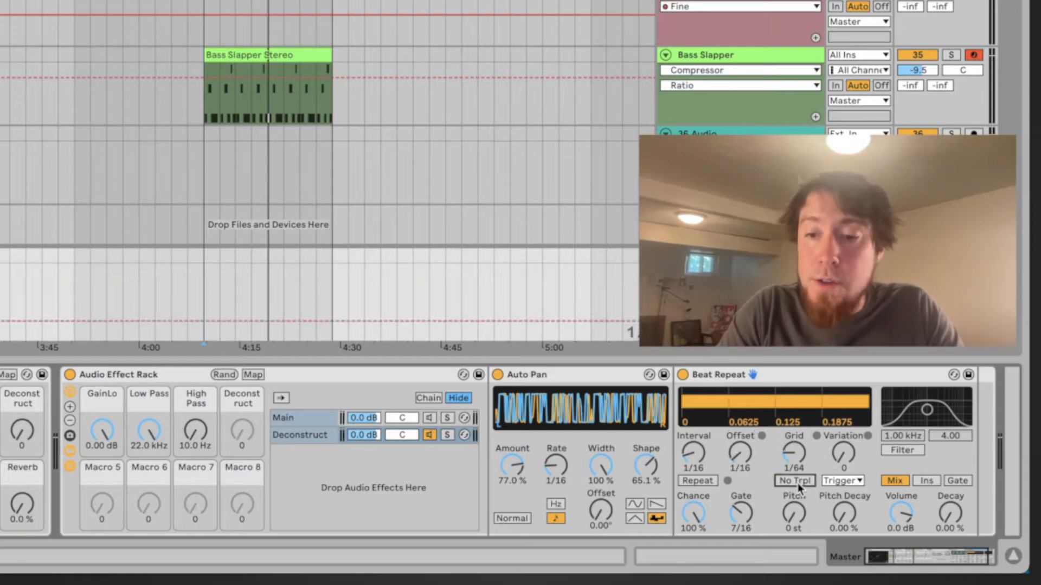
click(865, 486)
click(843, 538)
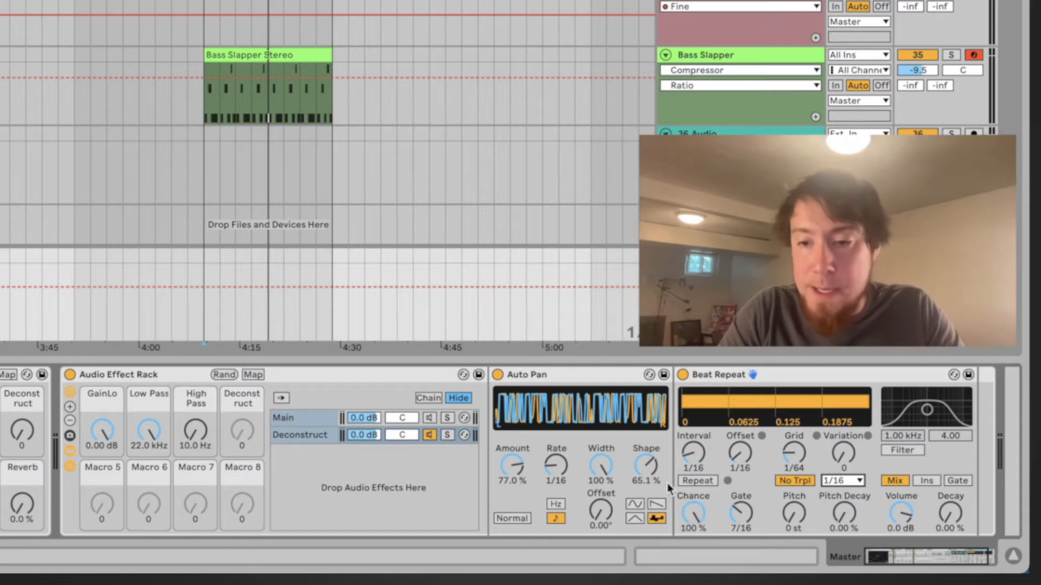
drag(746, 528, 745, 504)
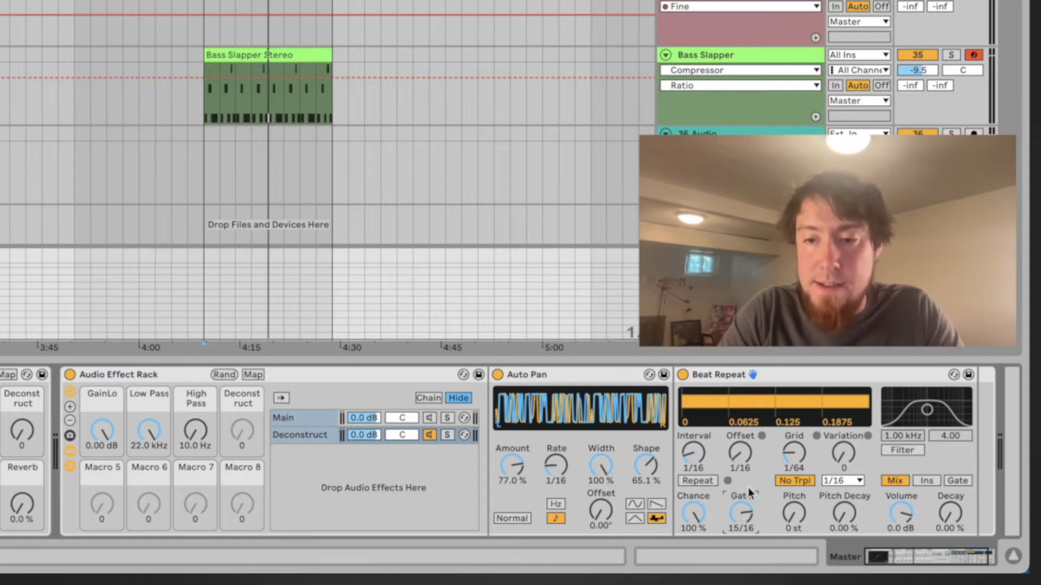
Play the track from the clip start to audition the new chain
click(294, 439)
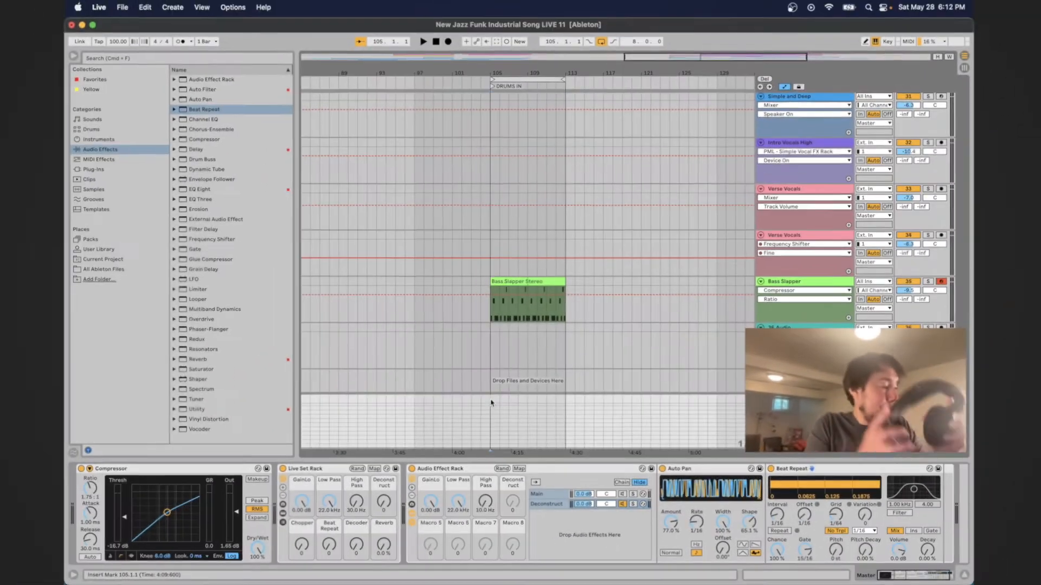
key(space)
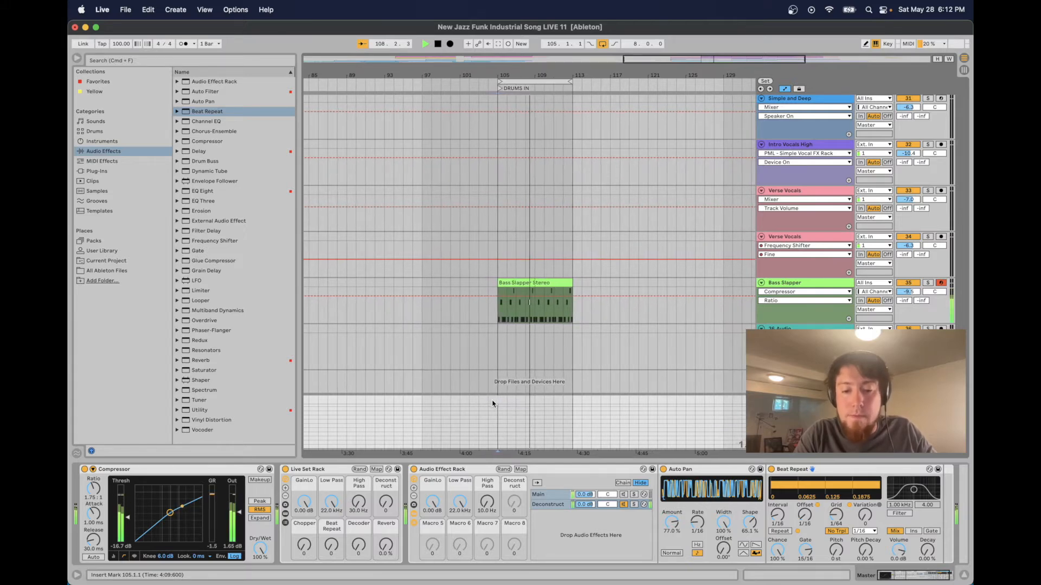
key(space)
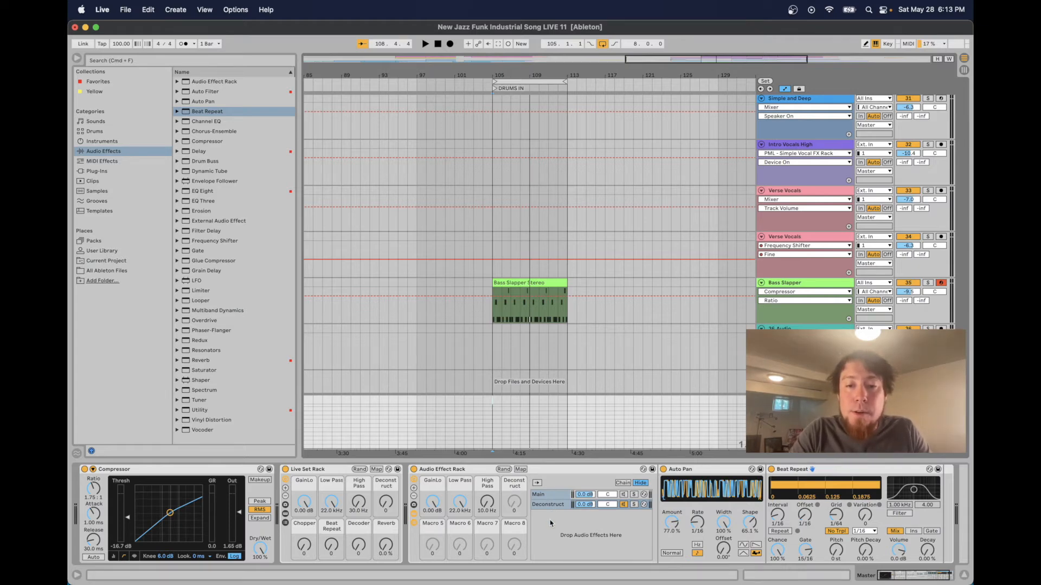
Select the Main chain and then the Deconstruct chain to compare their devices
scroll(550, 523, right, 3)
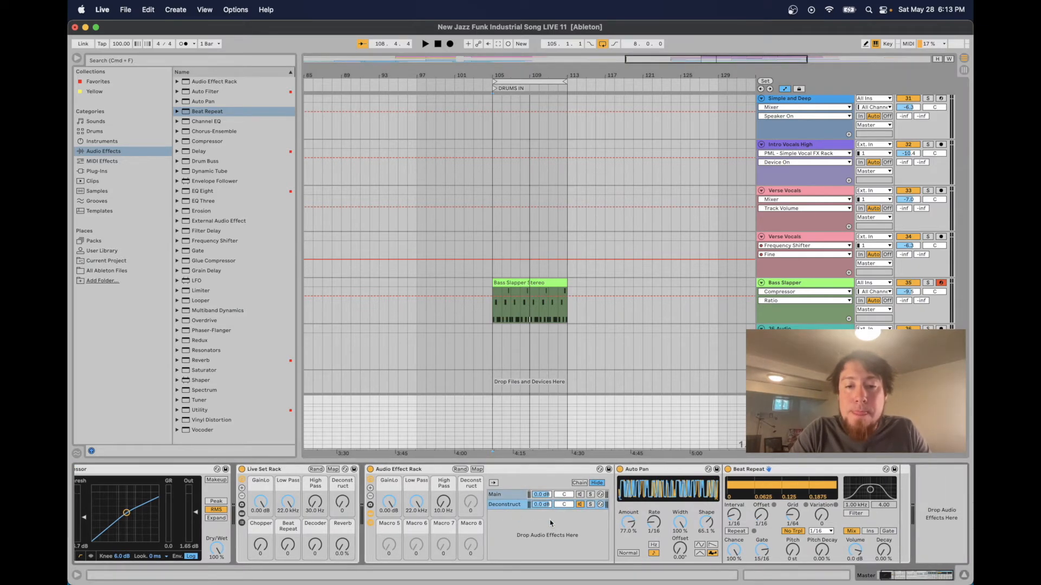
click(582, 496)
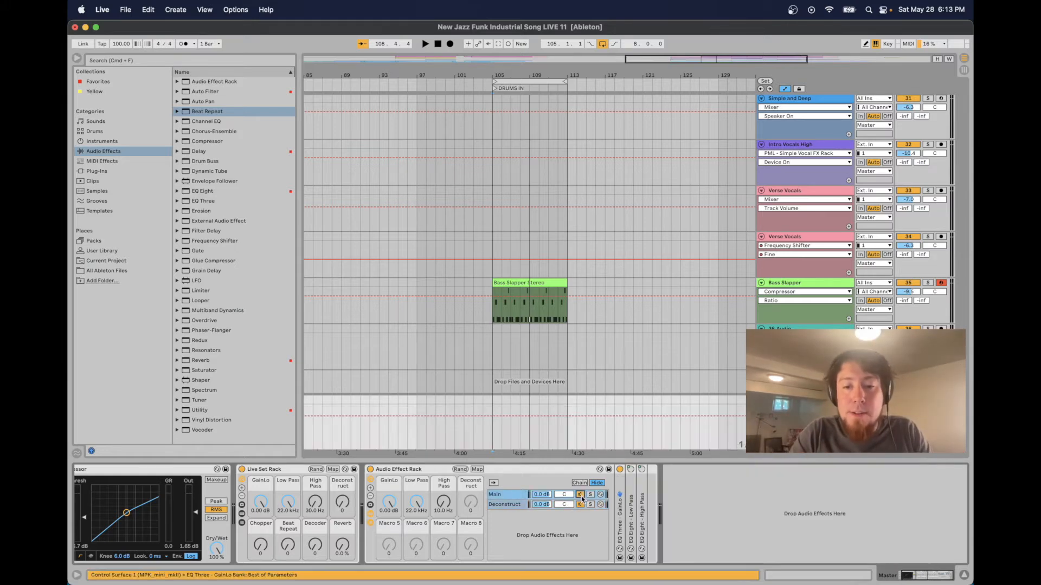
click(517, 504)
click(492, 399)
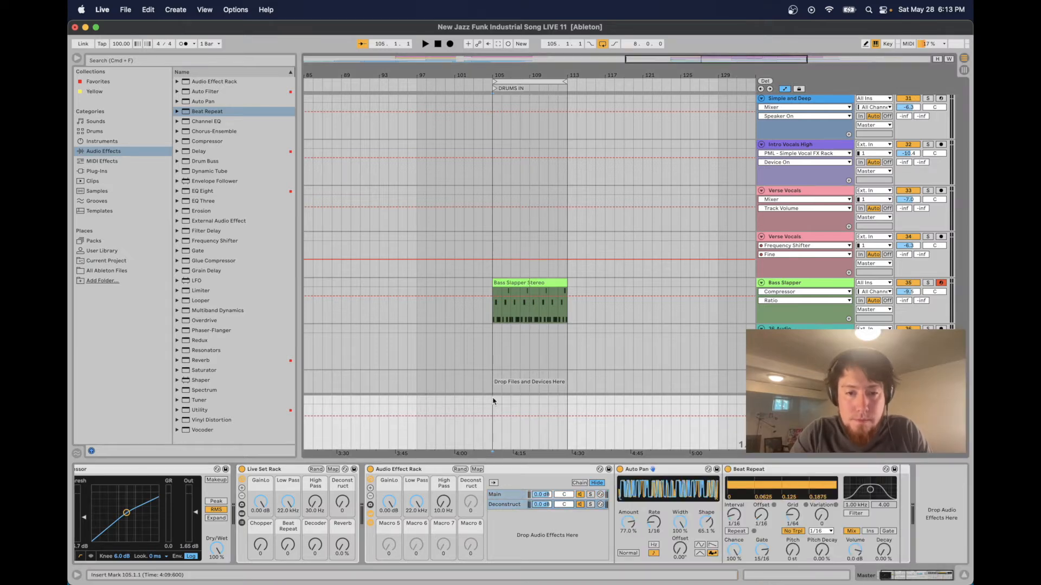
Play and stop the track to audition the Deconstruct chain
key(space)
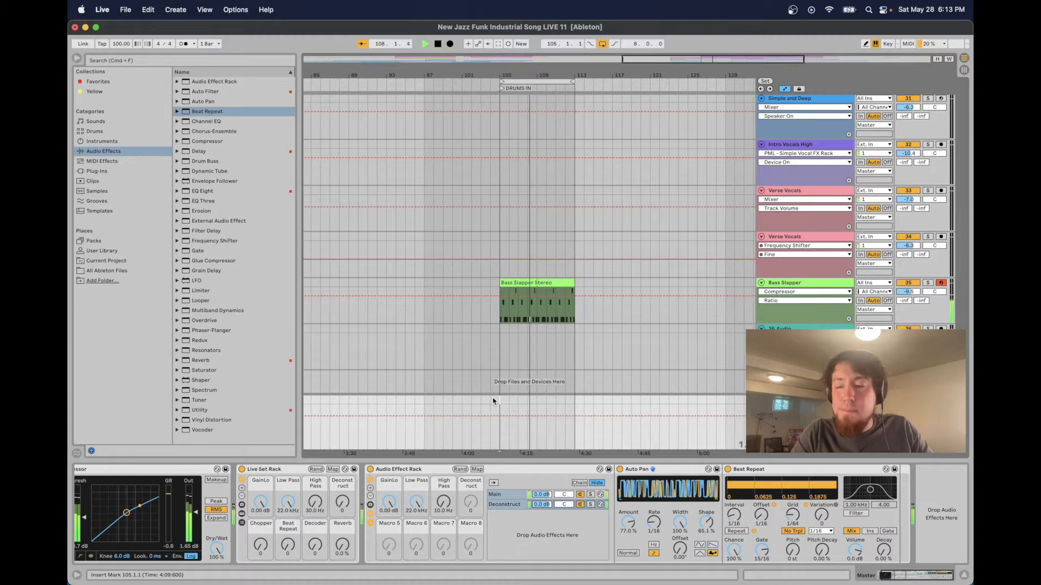
key(space)
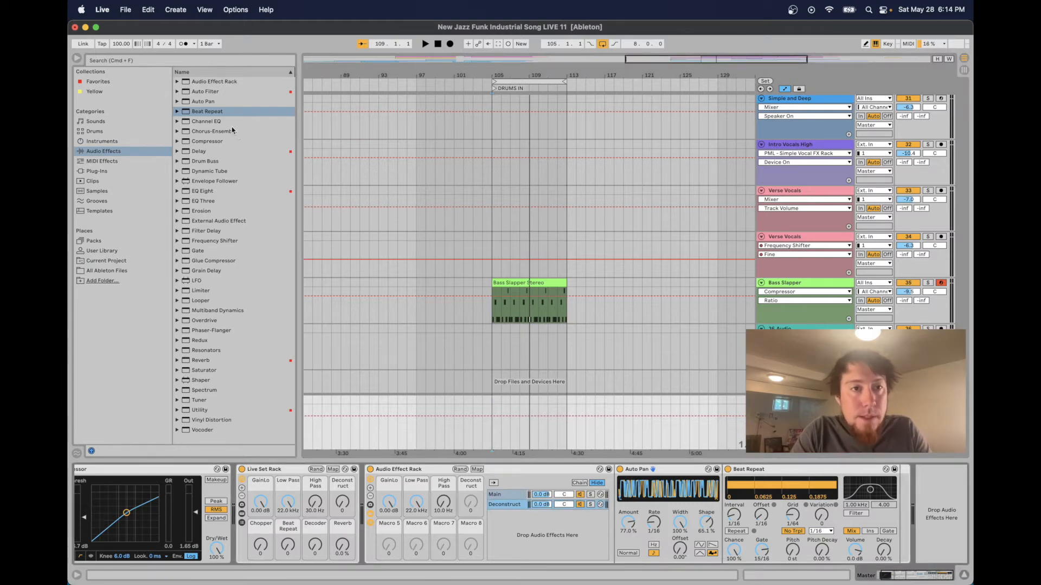
Add an EQ Eight after Beat Repeat in the Deconstruct chain and shift its band 3 to about 2.25 kHz
drag(207, 195, 901, 512)
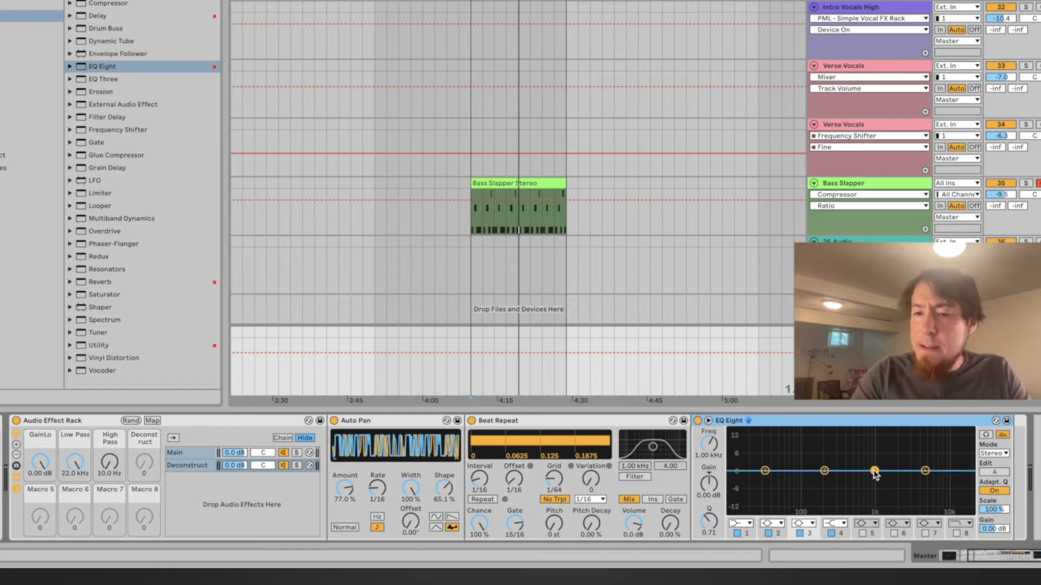
drag(875, 471, 901, 471)
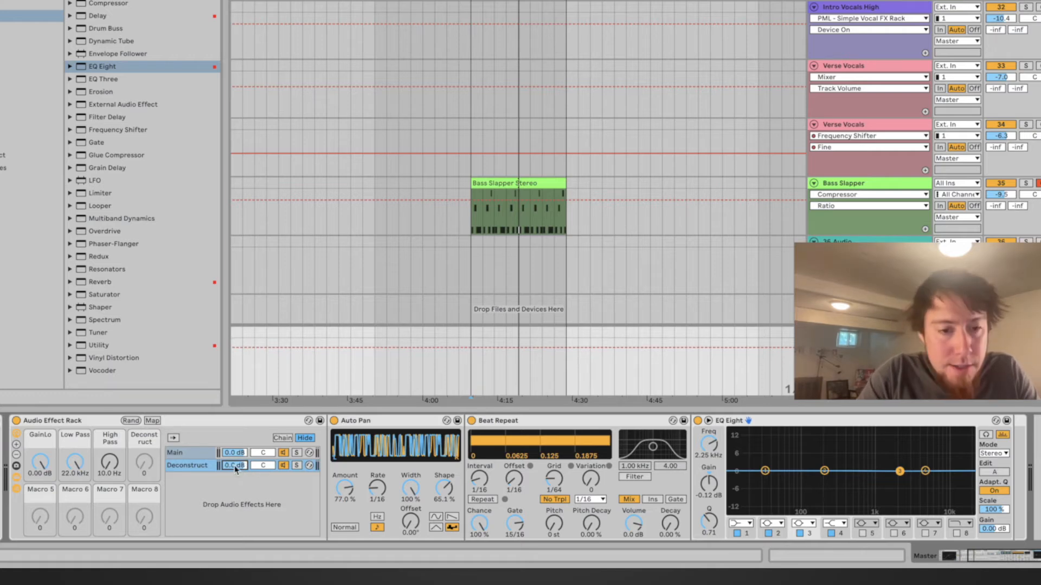
Map the Deconstruct chain's volume to the Deconstruct macro with a maximum of -2 dB
click(152, 421)
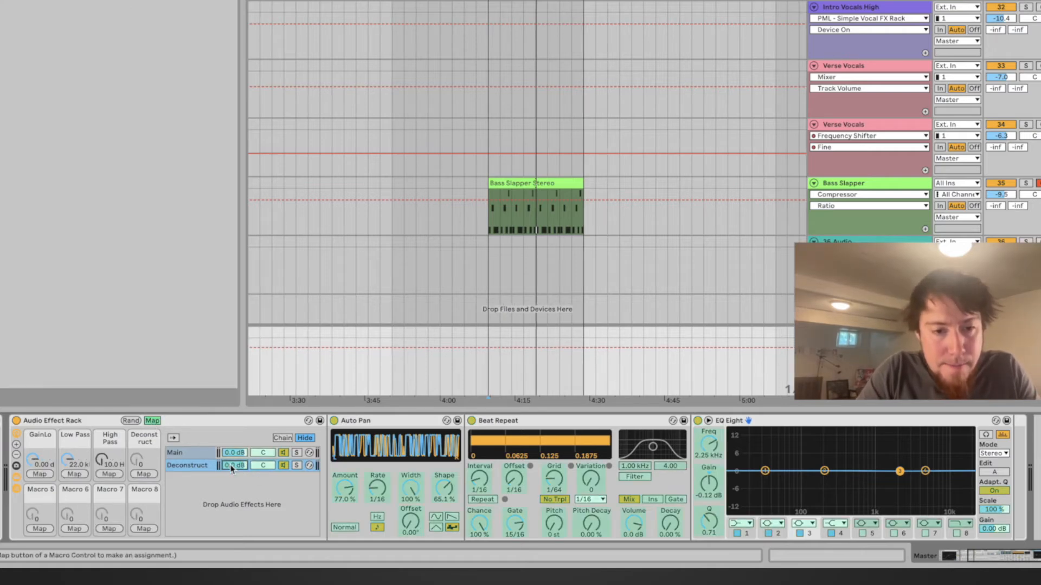
click(144, 475)
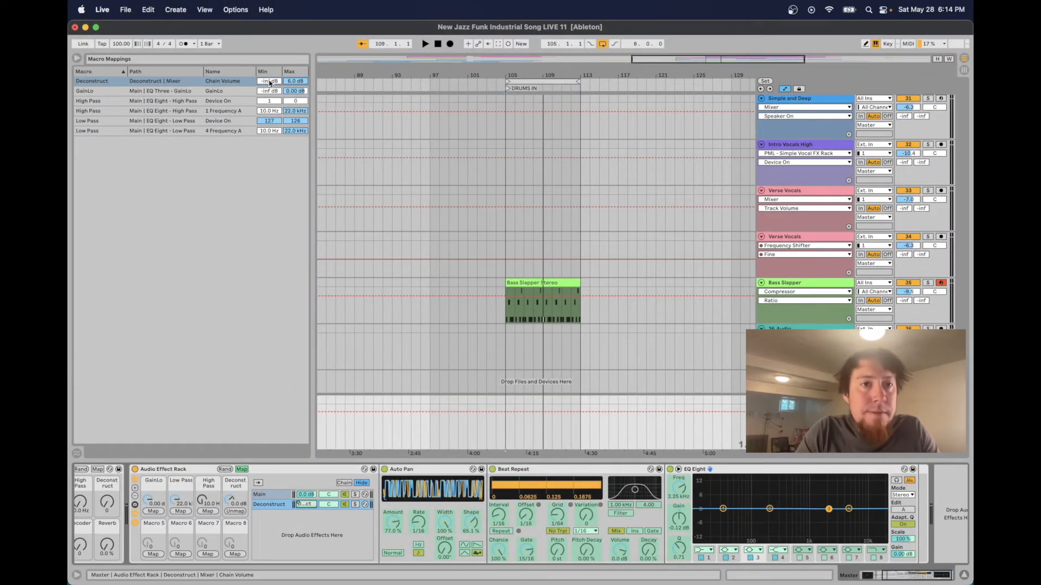
click(296, 83)
text(-2)
key(Return)
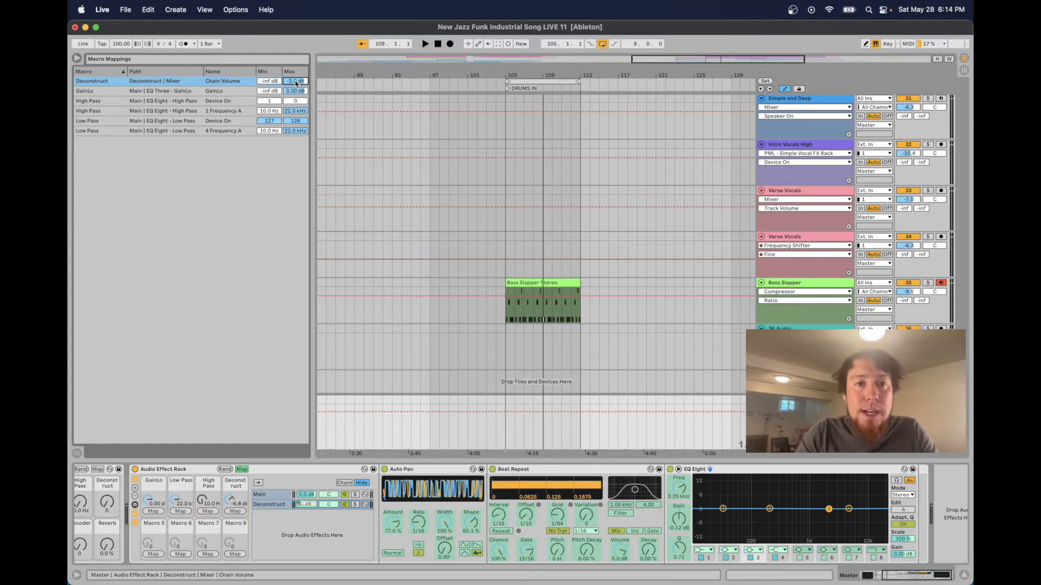
click(242, 469)
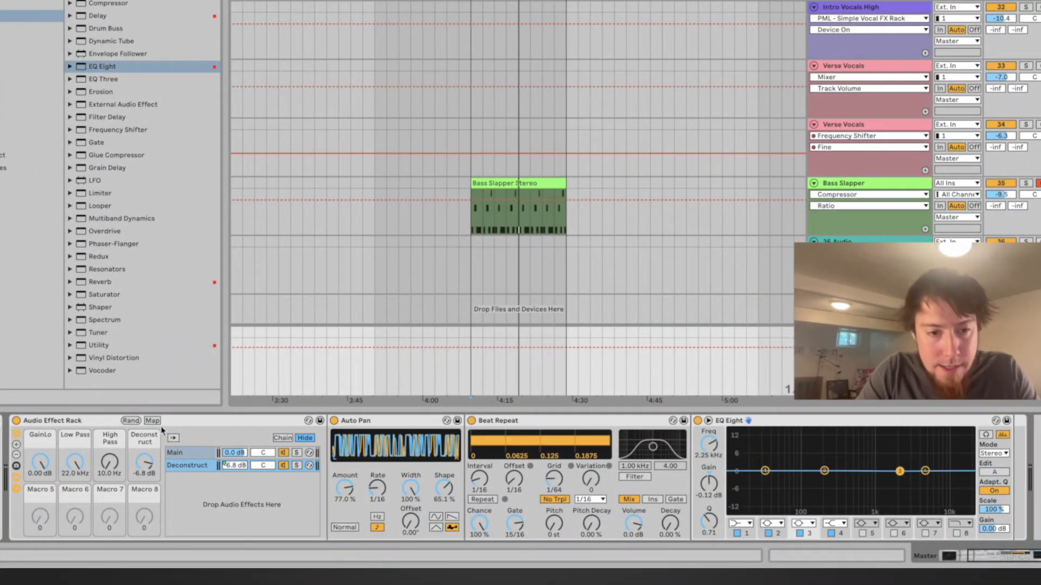
Map the EQ's band 3 gain to the Deconstruct macro from 0 dB to about 5.4 dB, and lower its Q to about 0.32
click(154, 421)
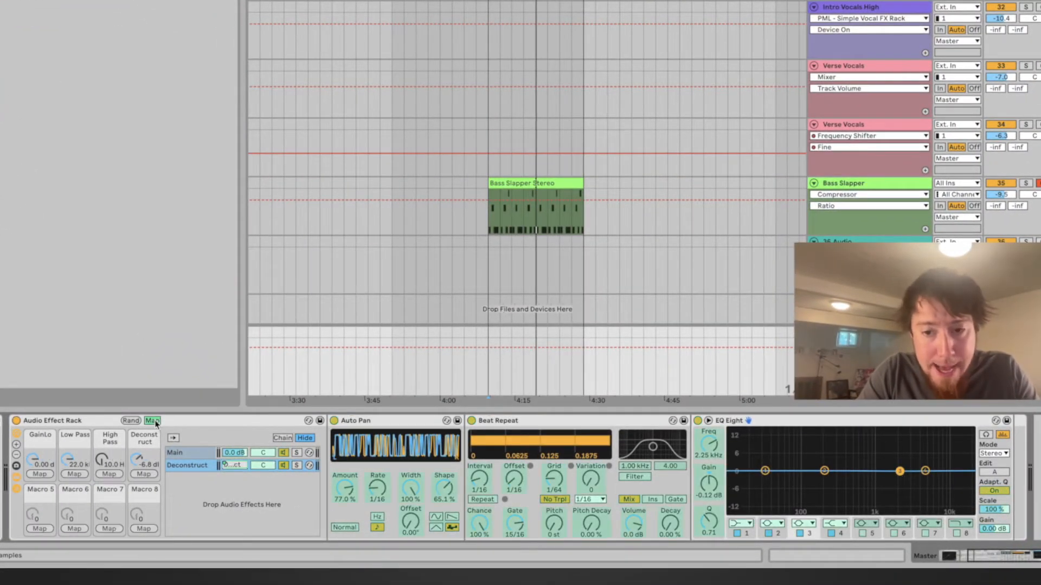
click(709, 483)
click(144, 474)
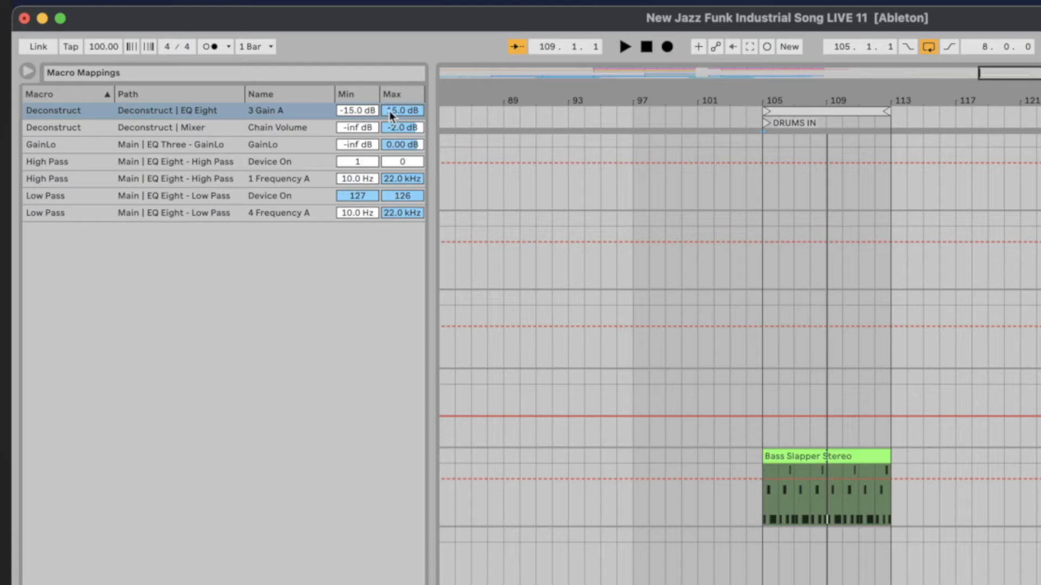
click(358, 109)
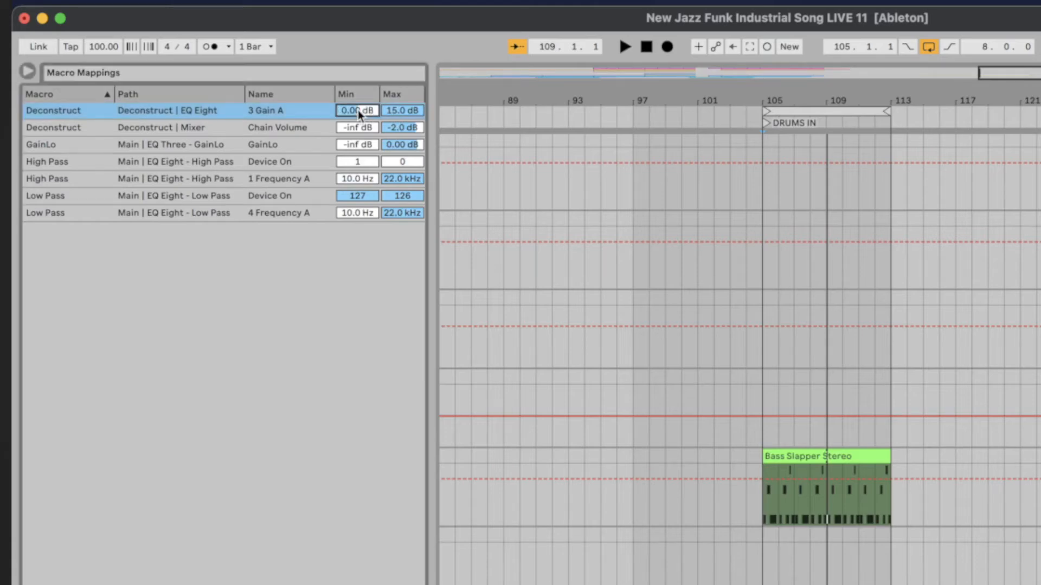
drag(405, 111, 405, 123)
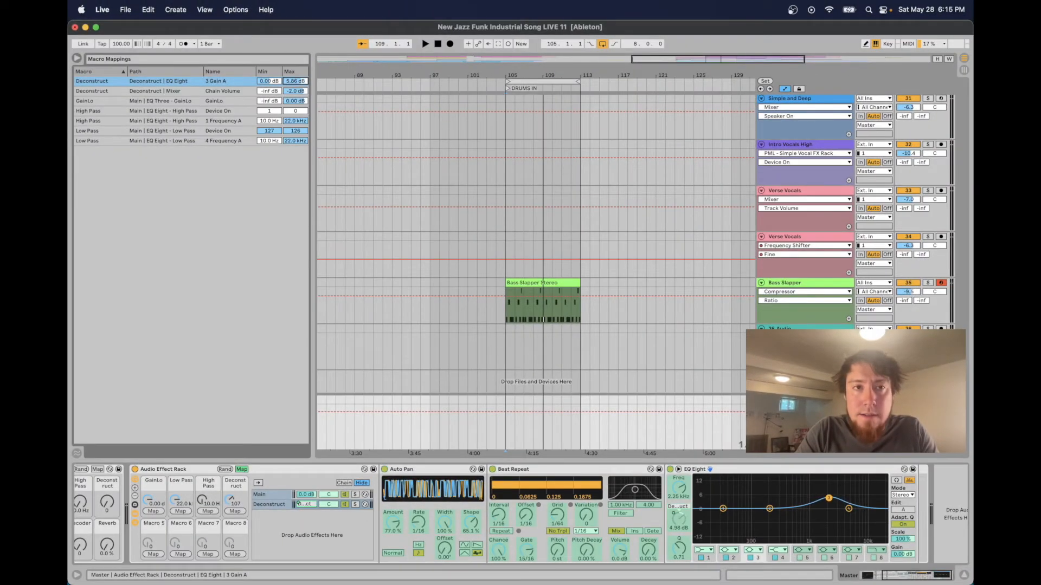
drag(295, 80, 296, 82)
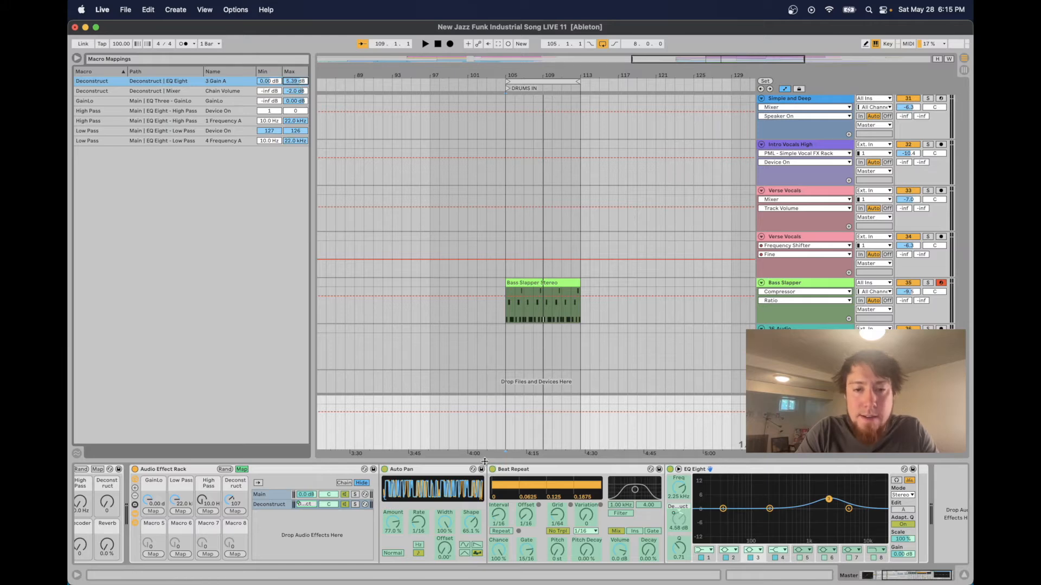
click(241, 470)
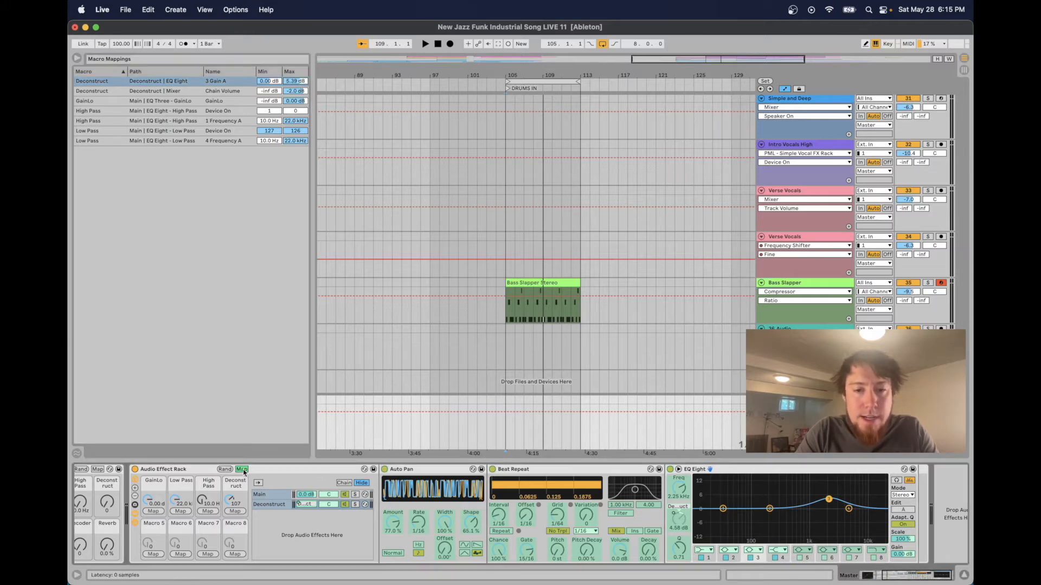
click(677, 547)
drag(677, 547, 677, 561)
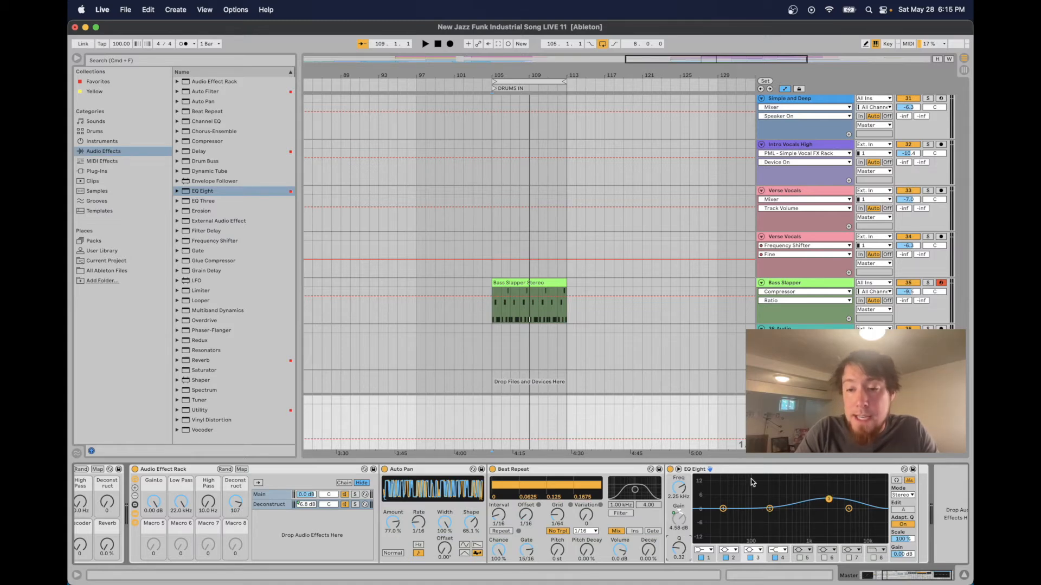
Add an EQ Eight to the Main chain and rename it "EQ Eight - Deconstruct"
click(270, 504)
drag(216, 192, 429, 479)
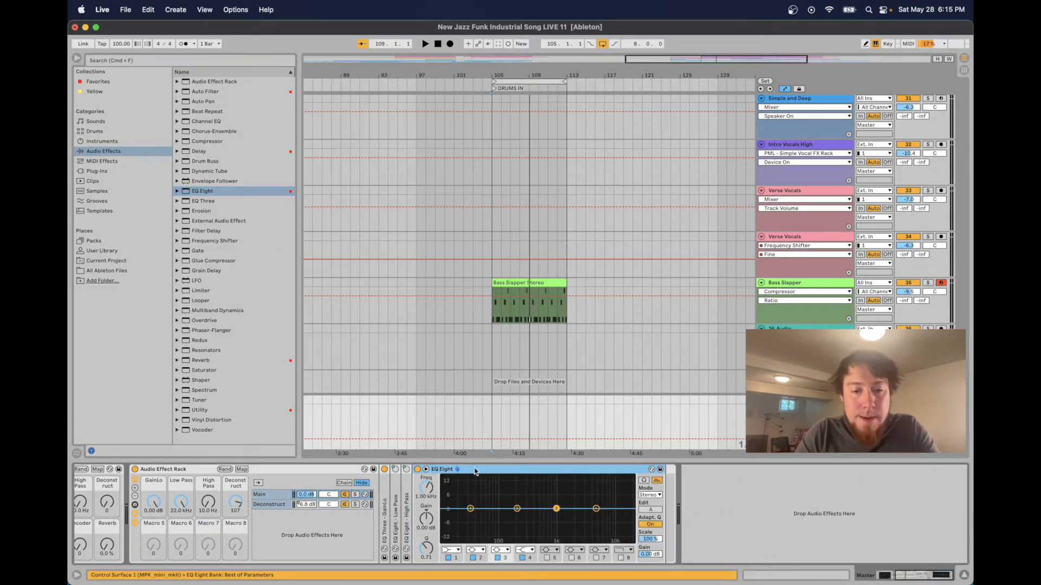
text(E)
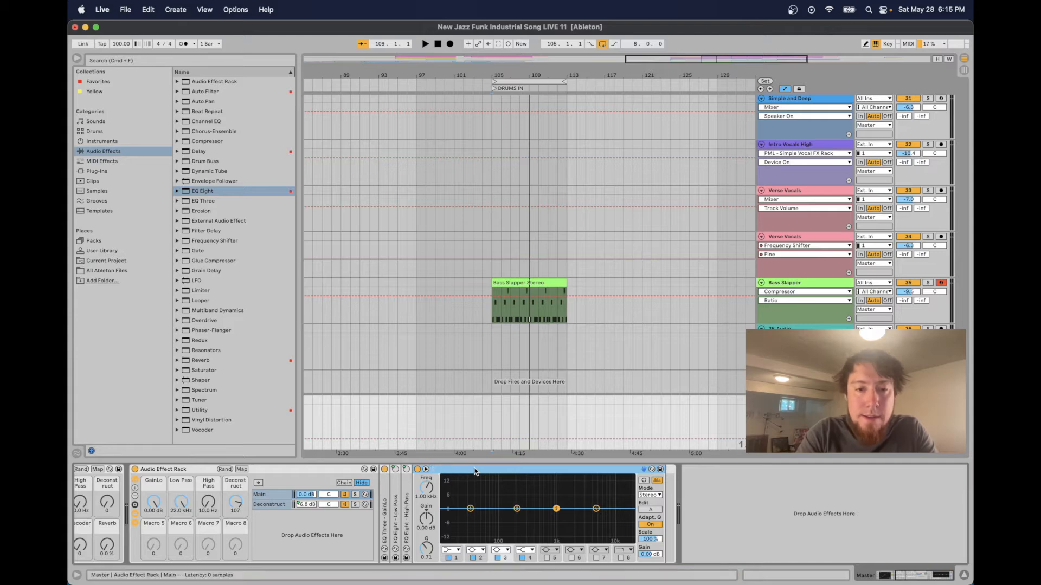
text(Q Eight - Deconstruct)
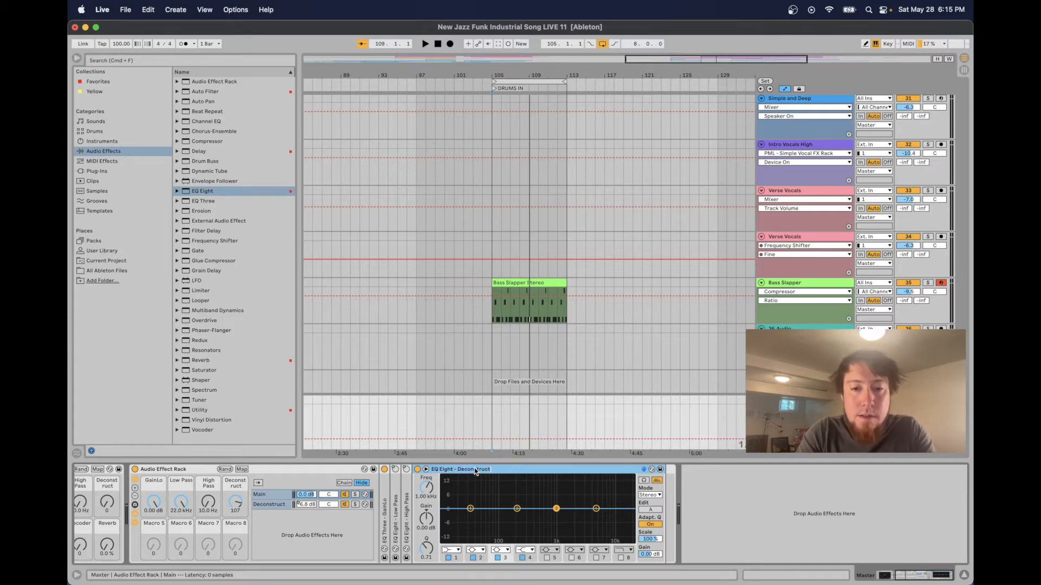
key(Return)
Move the new EQ's band 3 to about 2.2 kHz and map its gain to the Deconstruct macro from 0 dB to about -5.4 dB
drag(557, 509, 576, 509)
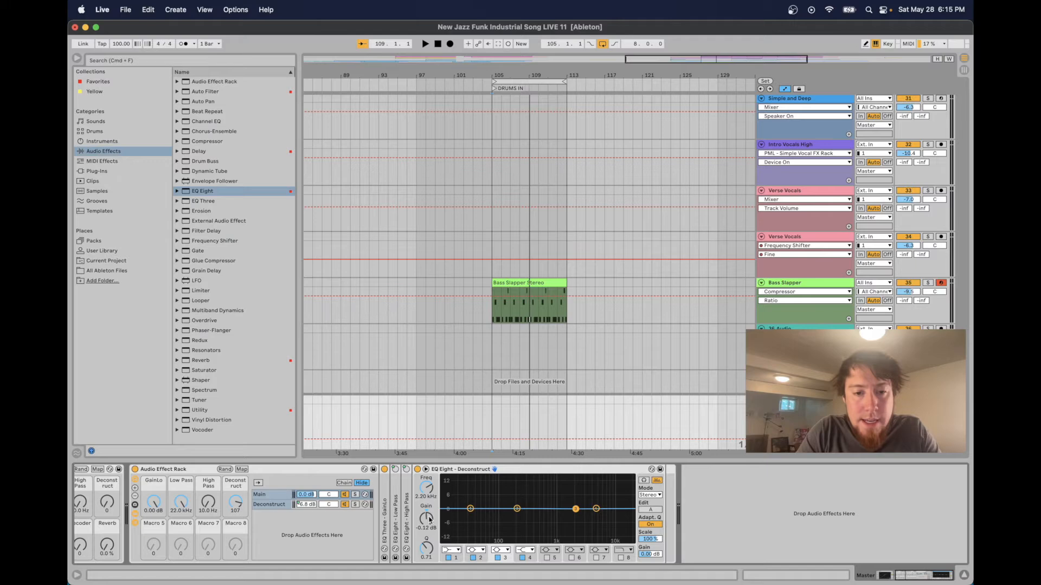
click(242, 469)
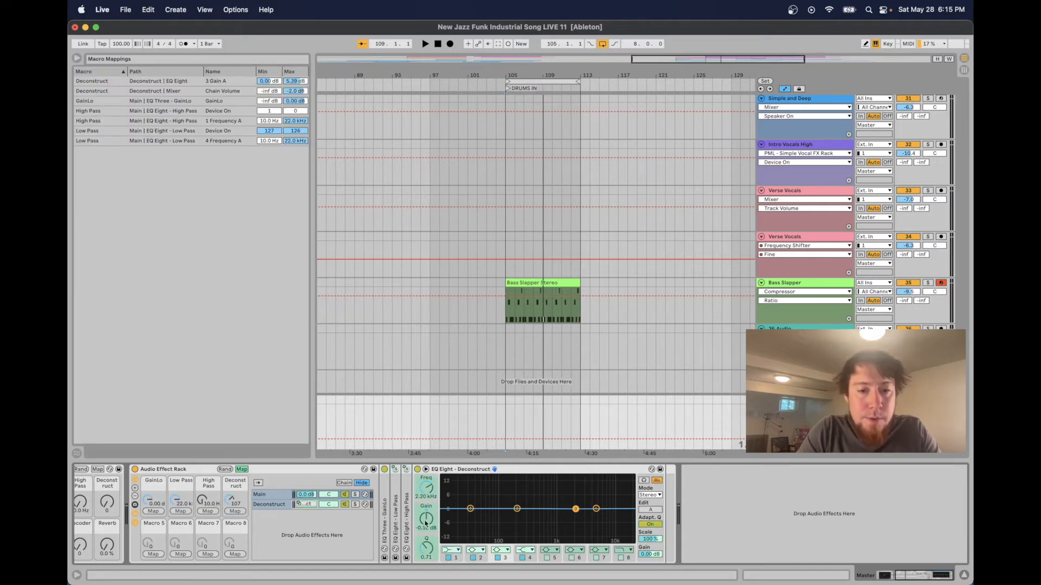
click(235, 511)
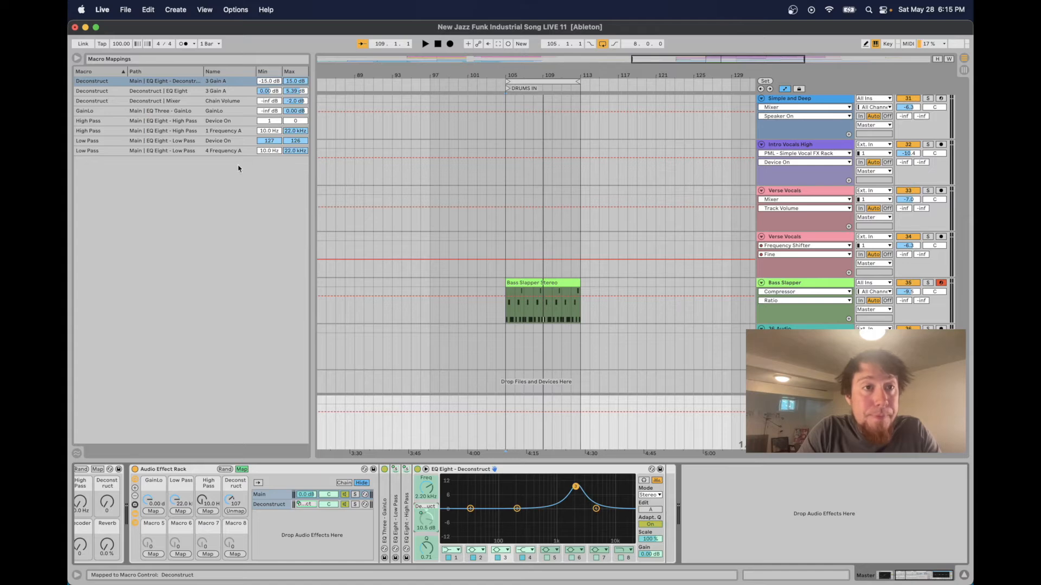
click(273, 81)
text(0)
key(Return)
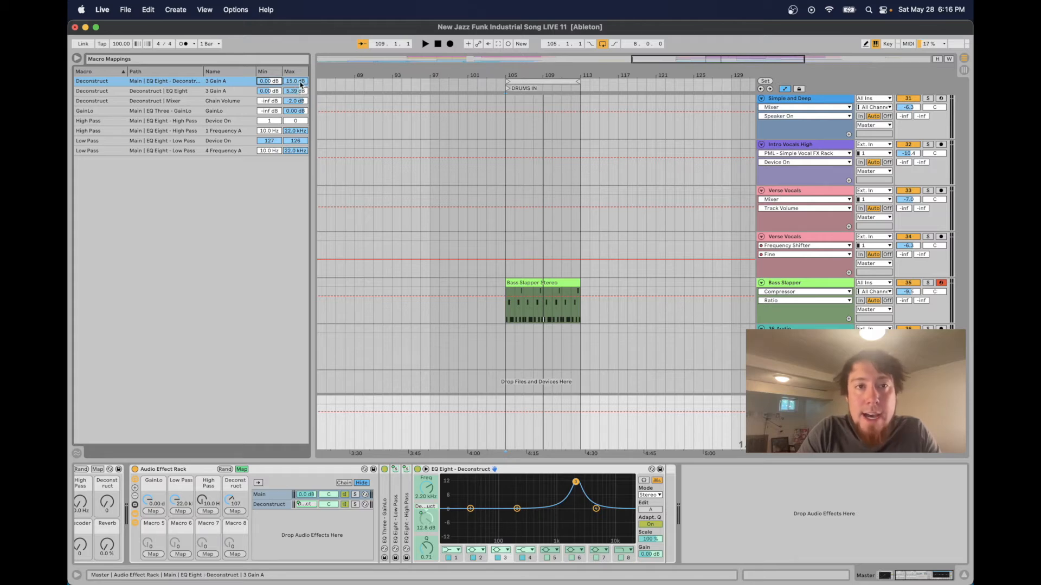
click(300, 82)
drag(300, 82, 300, 136)
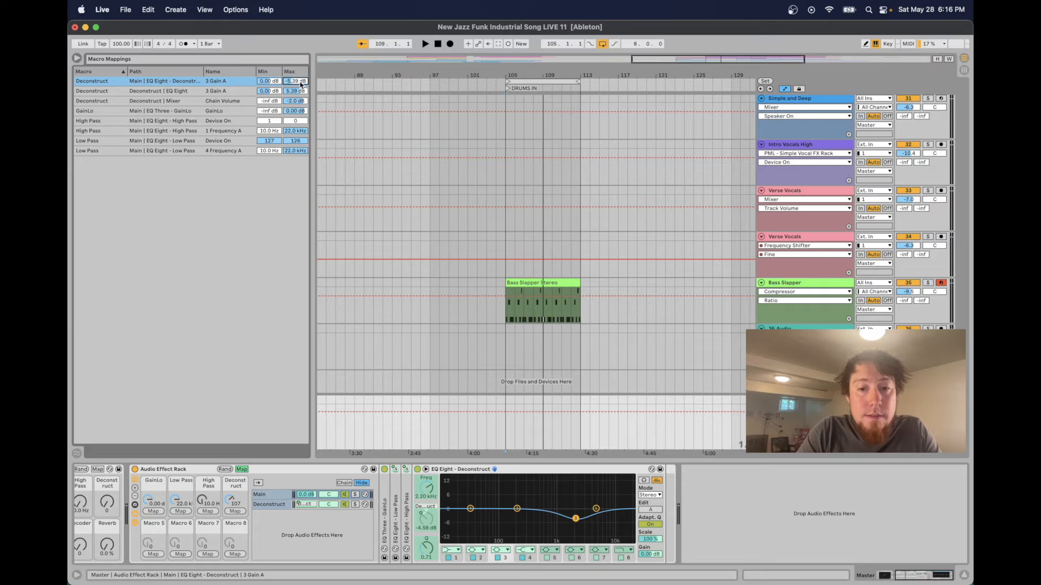
click(241, 469)
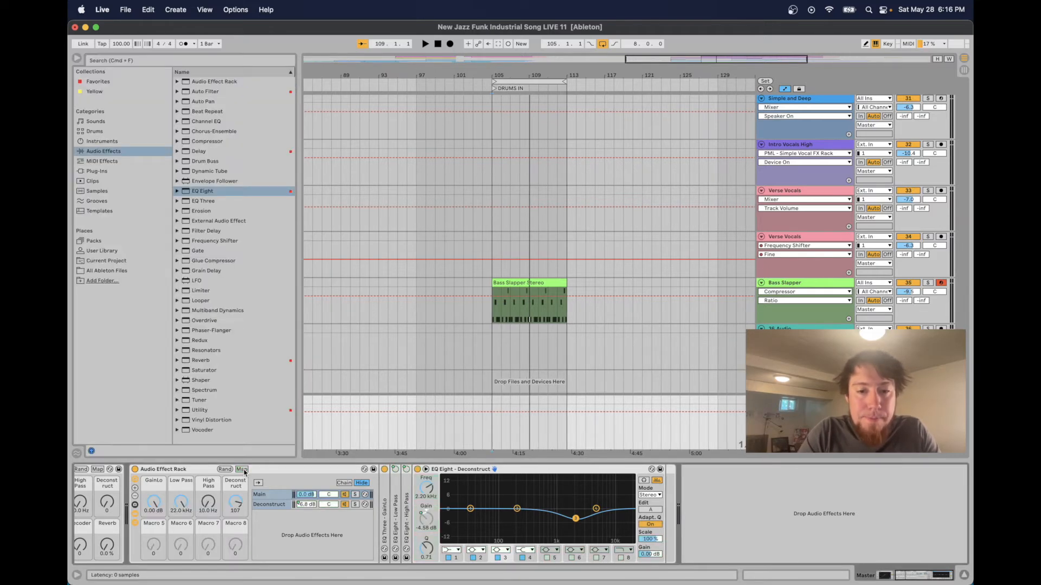
In the Deconstruct chain's EQ Eight, switch band 1 to a high-pass filter at about 352 Hz
click(281, 506)
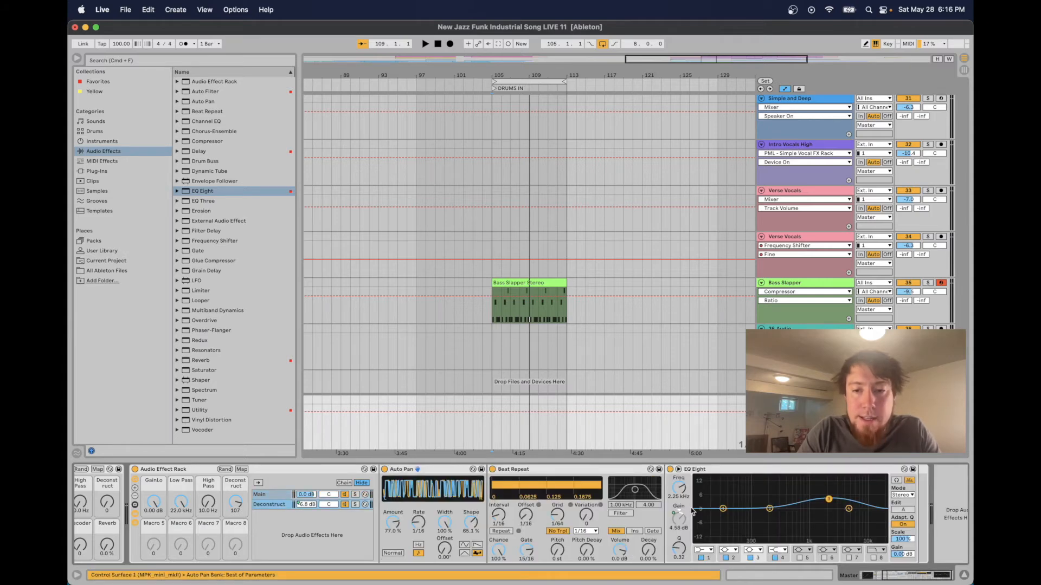
click(723, 508)
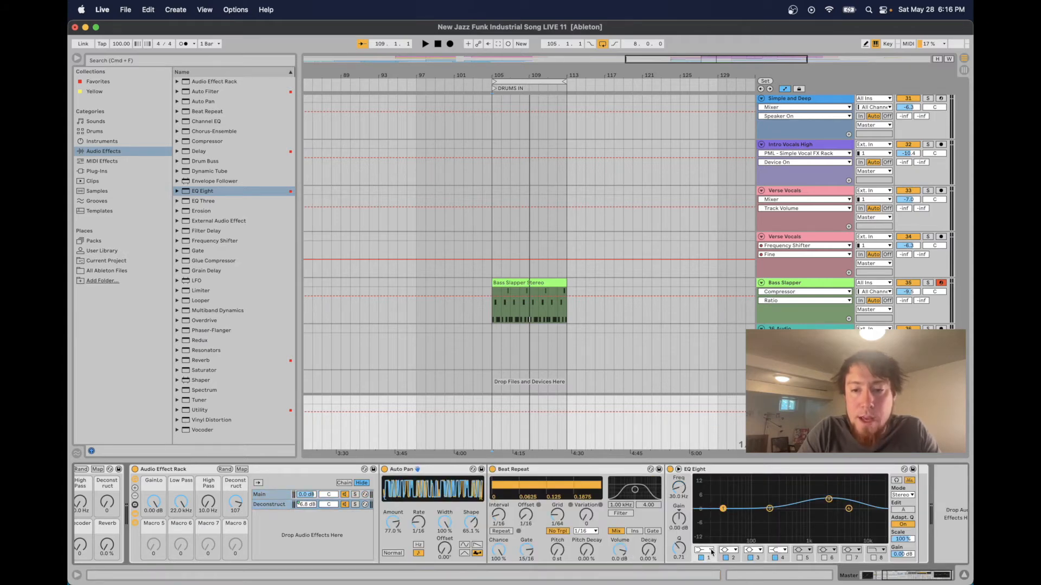
click(712, 553)
click(705, 496)
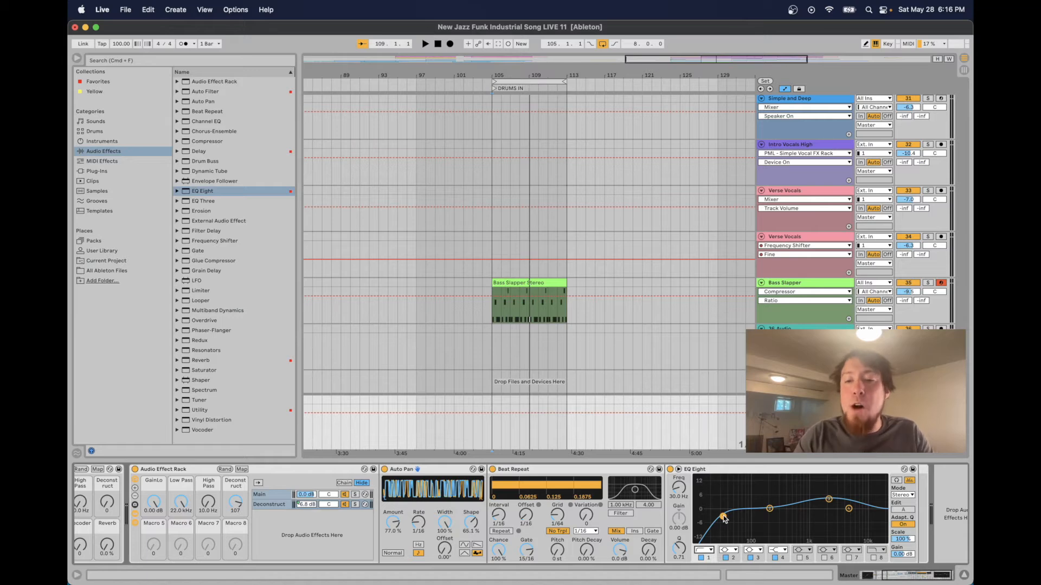
drag(723, 517, 783, 517)
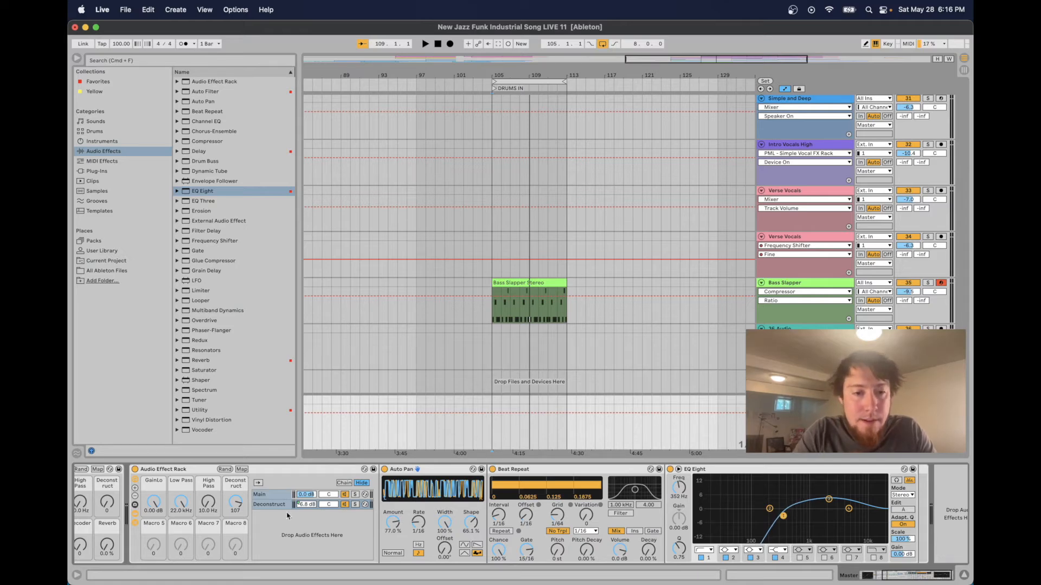
Sweep the Deconstruct macro down and back up to test its mappings
drag(237, 504, 237, 558)
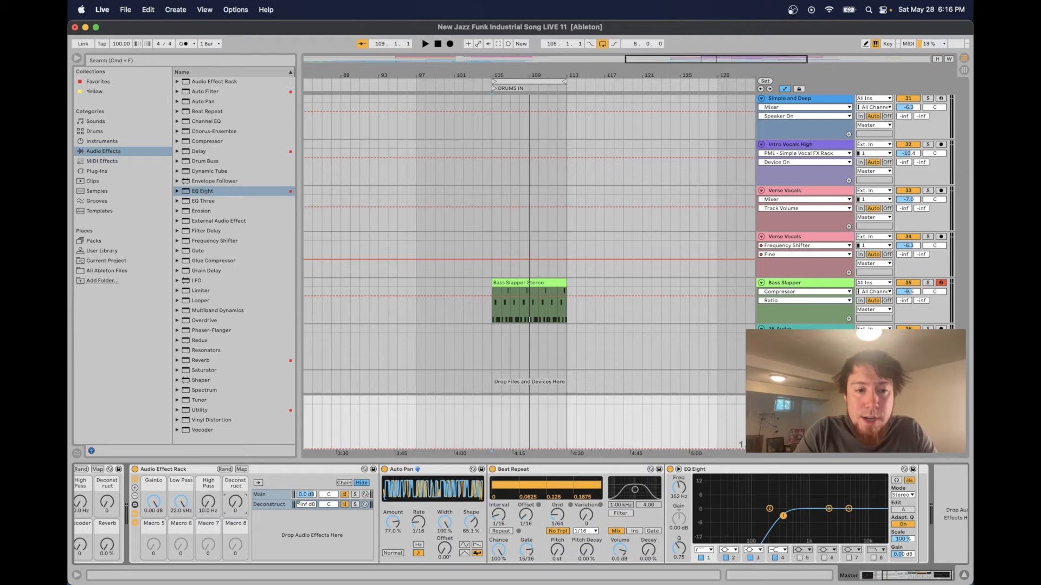
click(274, 495)
drag(236, 503, 237, 472)
drag(236, 503, 237, 504)
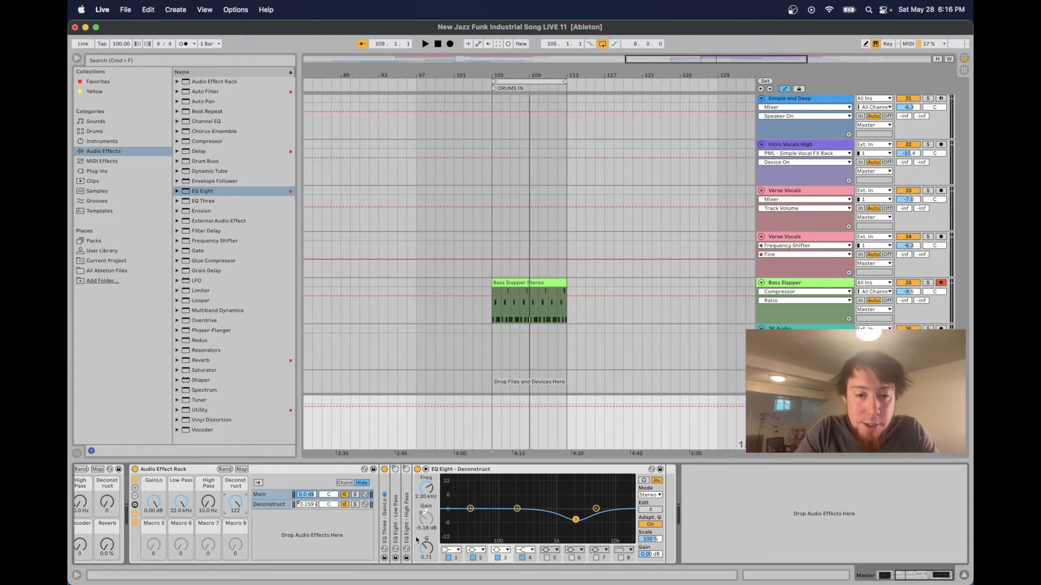
Lower the Q of band 3 in the Main chain's EQ Eight - Deconstruct to about 0.39
drag(421, 547, 421, 561)
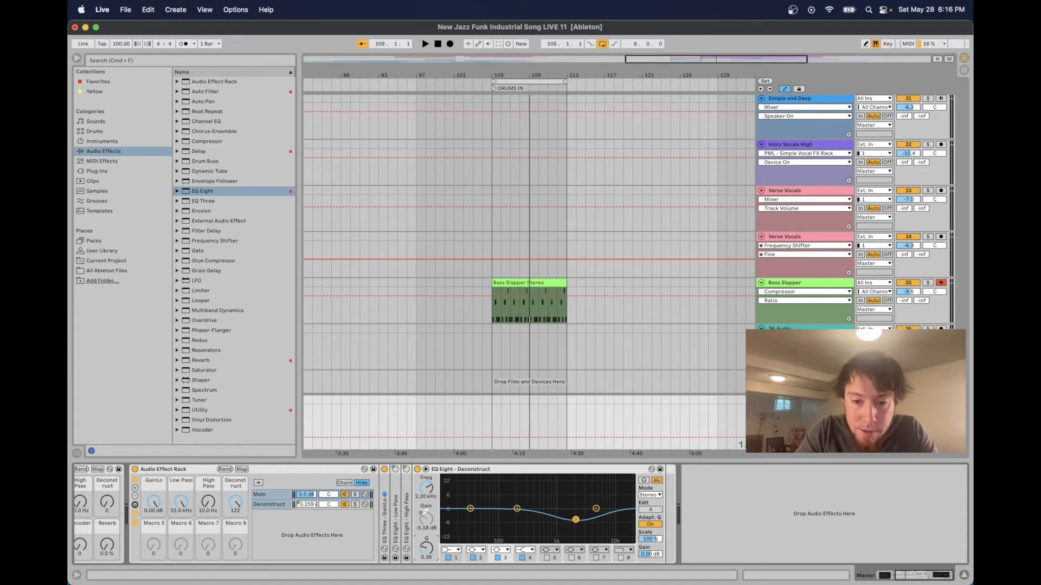
click(279, 506)
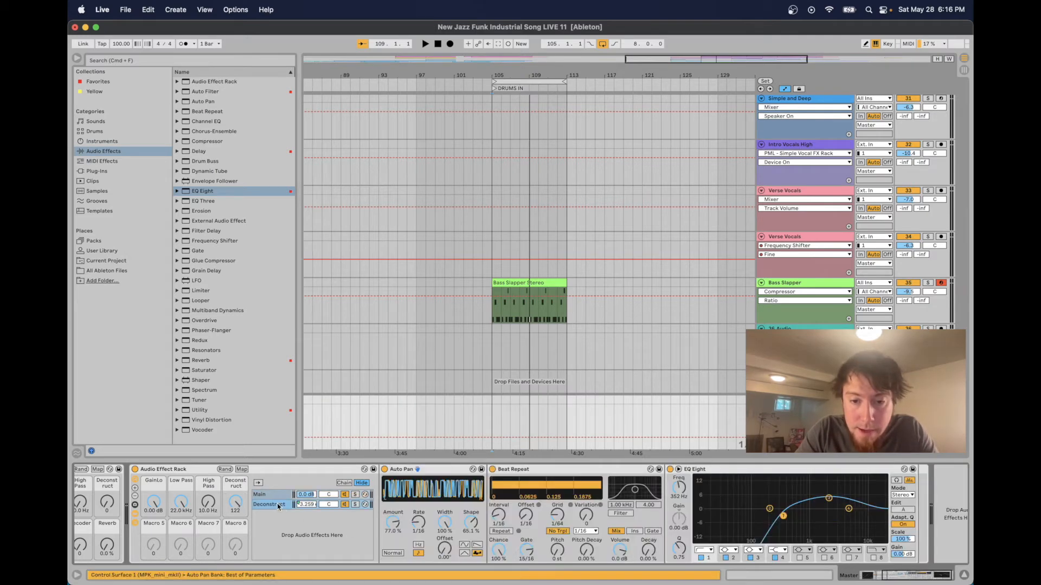
click(272, 496)
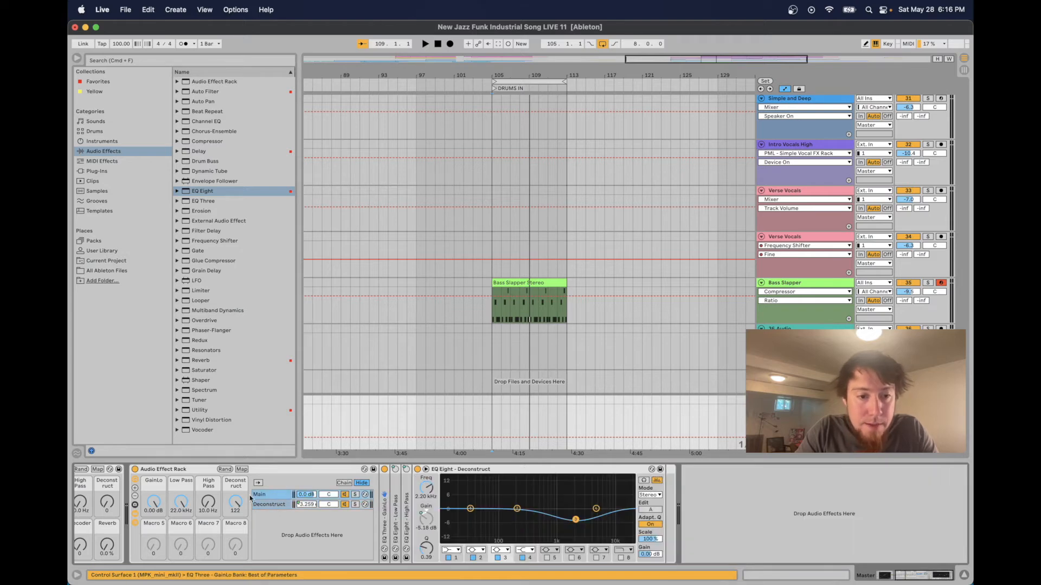
drag(235, 505, 235, 507)
Play from the clip start and turn the Deconstruct macro up to full to audition the effect
click(489, 416)
key(space)
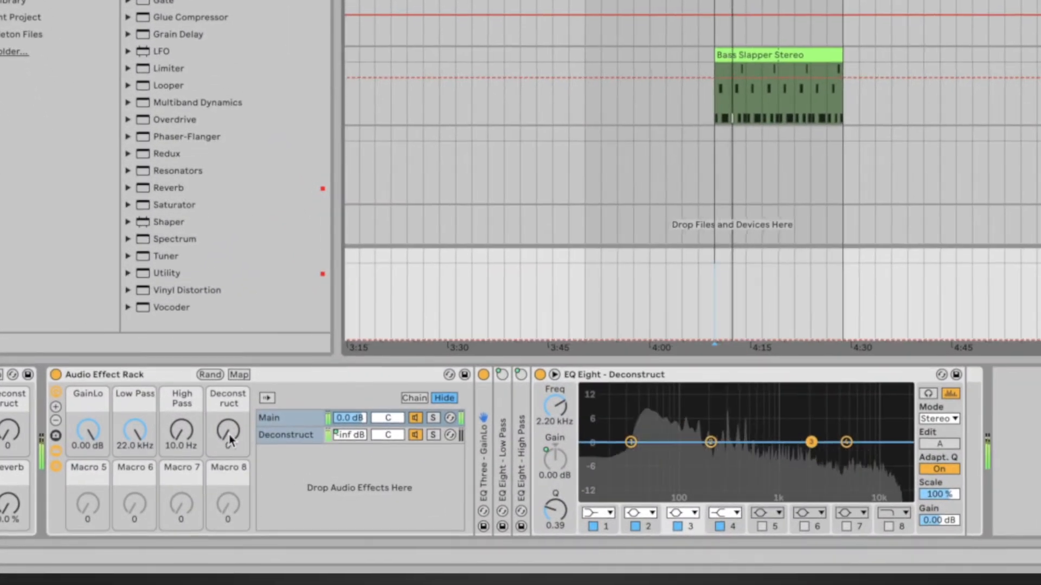
drag(227, 434, 226, 364)
click(265, 443)
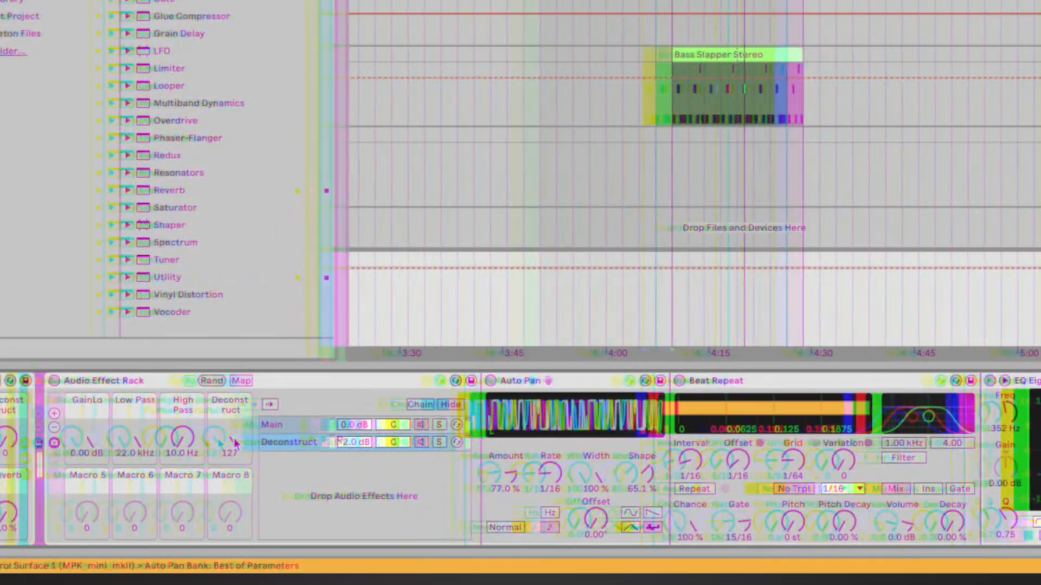
Turn the Deconstruct macro back down to zero
drag(216, 439, 215, 510)
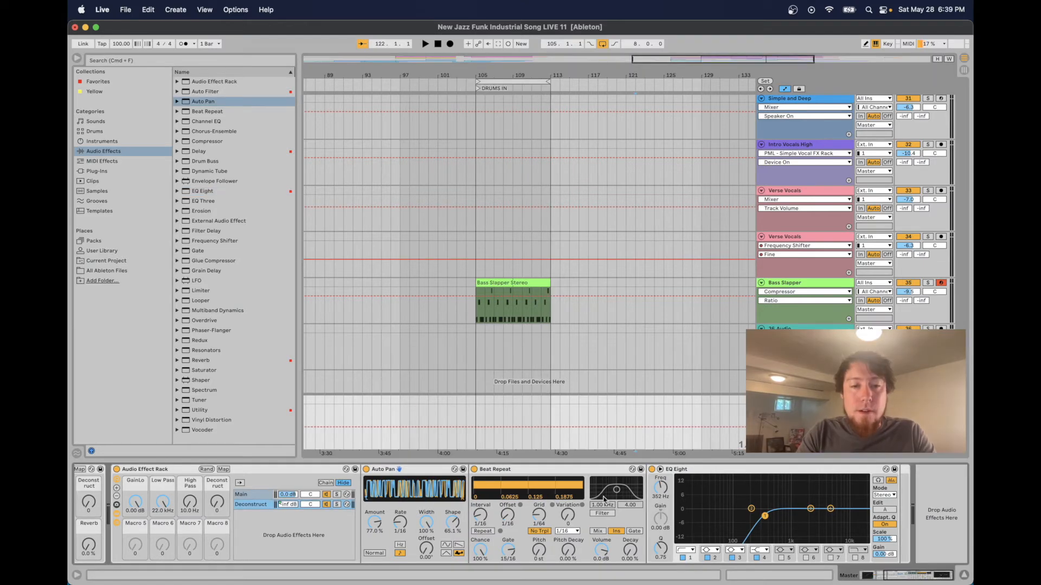
scroll(513, 515, left, 5)
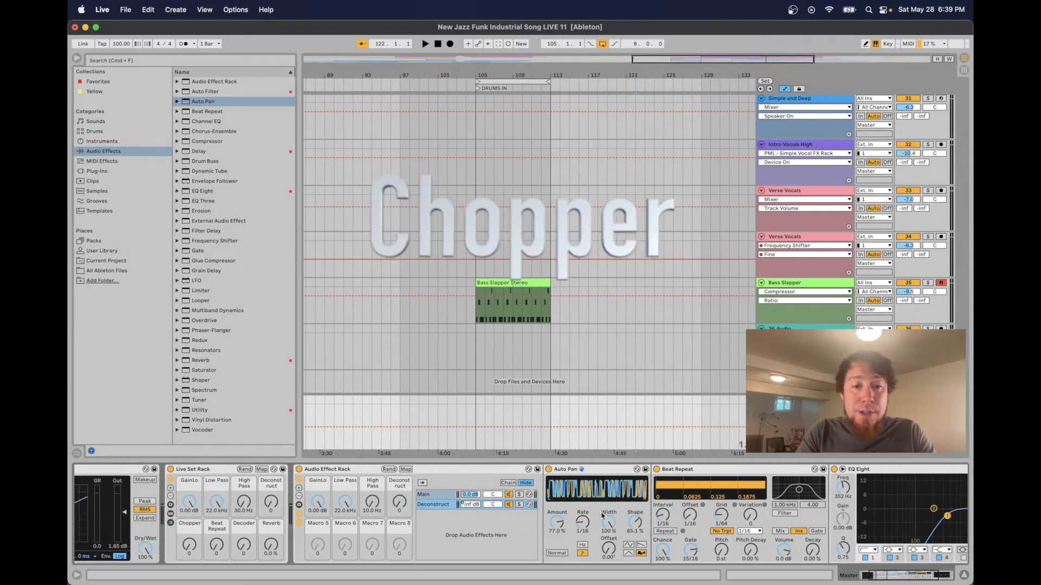
Rename the rack's fifth macro to Chopper
click(406, 524)
key(super+r)
text(Chopper)
key(Return)
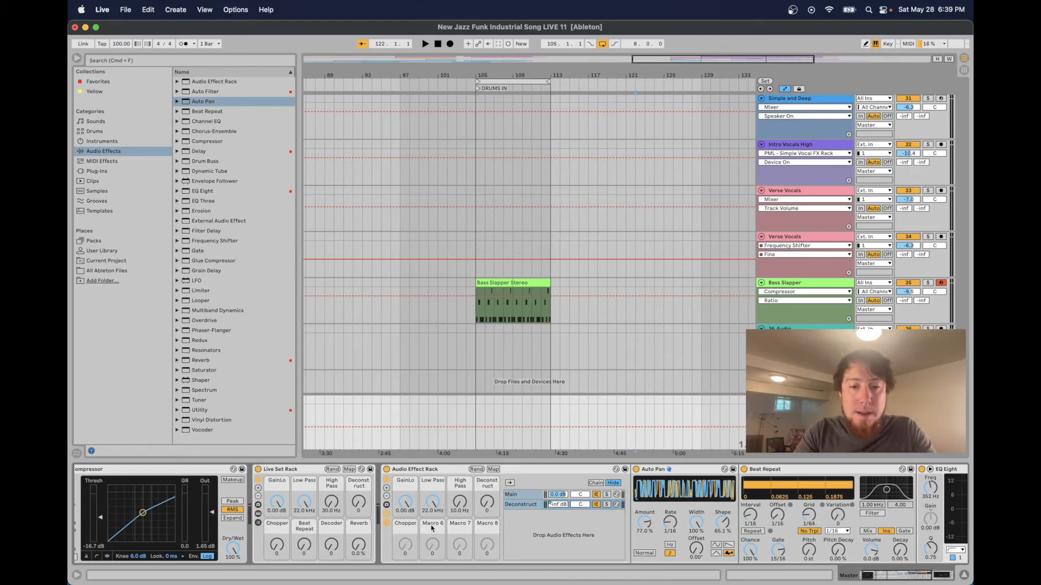
Create a new chain in the Audio Effect Rack and name it Chopper
right_click(560, 529)
click(576, 532)
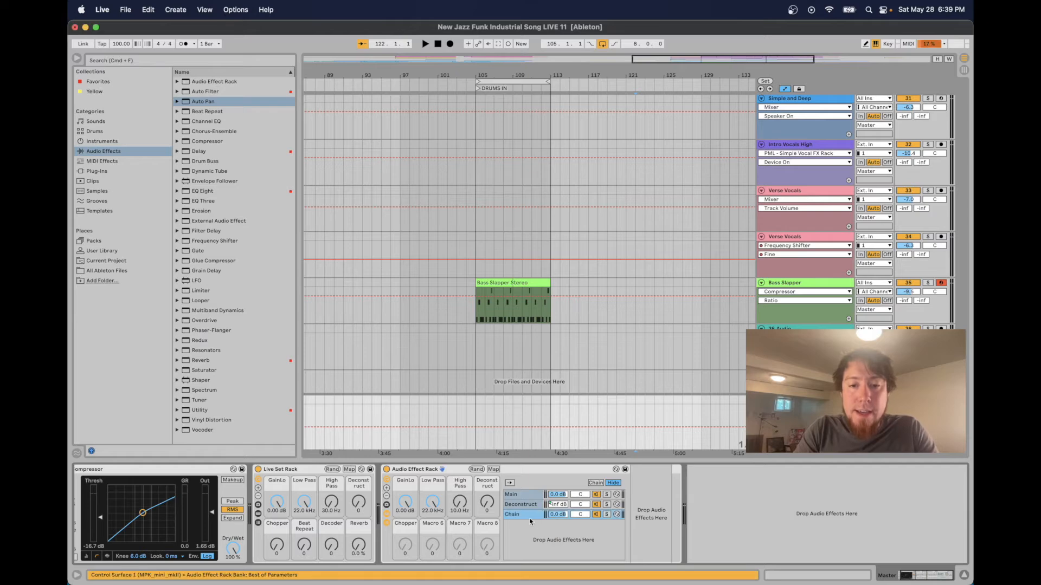
key(super+r)
text(Chopper)
key(Return)
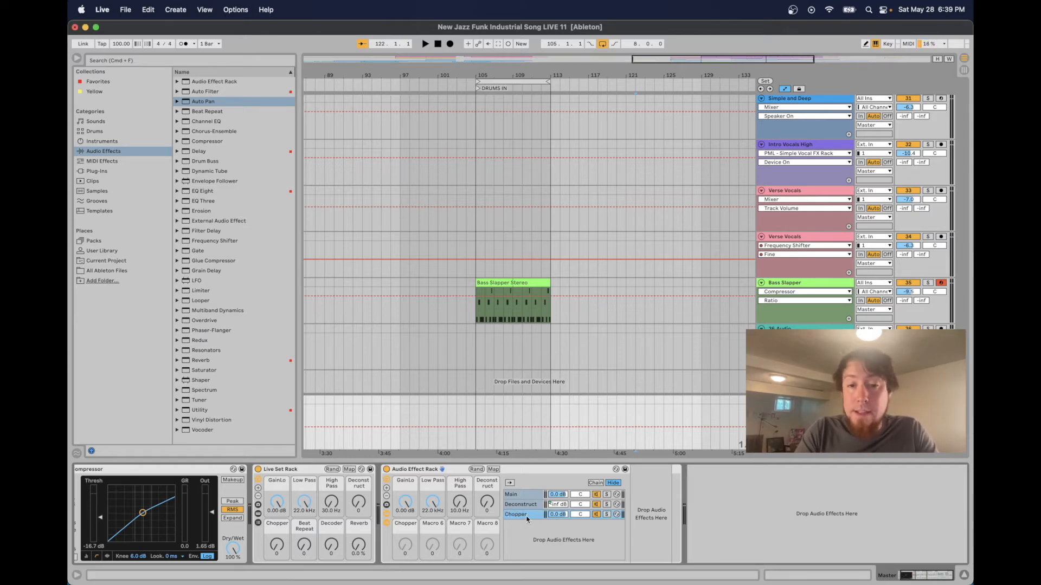
Load the Chopper preset from the Auto Pan presets into the Chopper chain
click(177, 102)
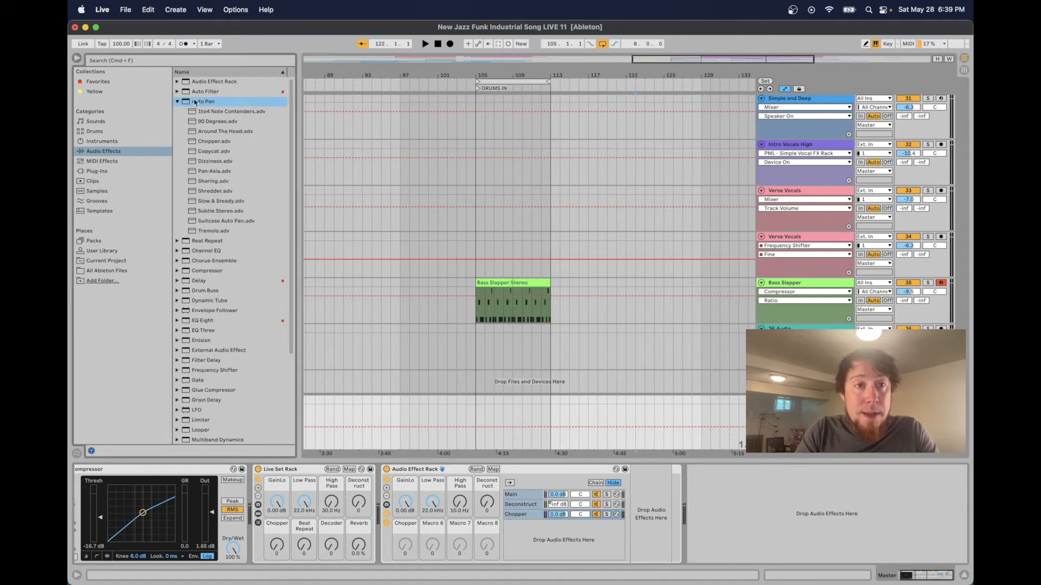
click(221, 143)
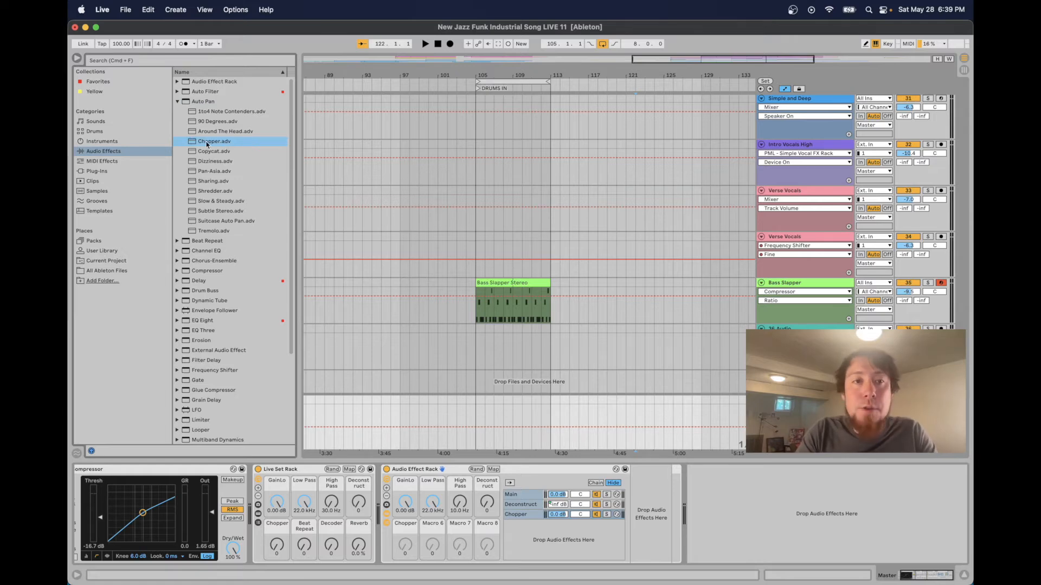
drag(206, 143, 576, 517)
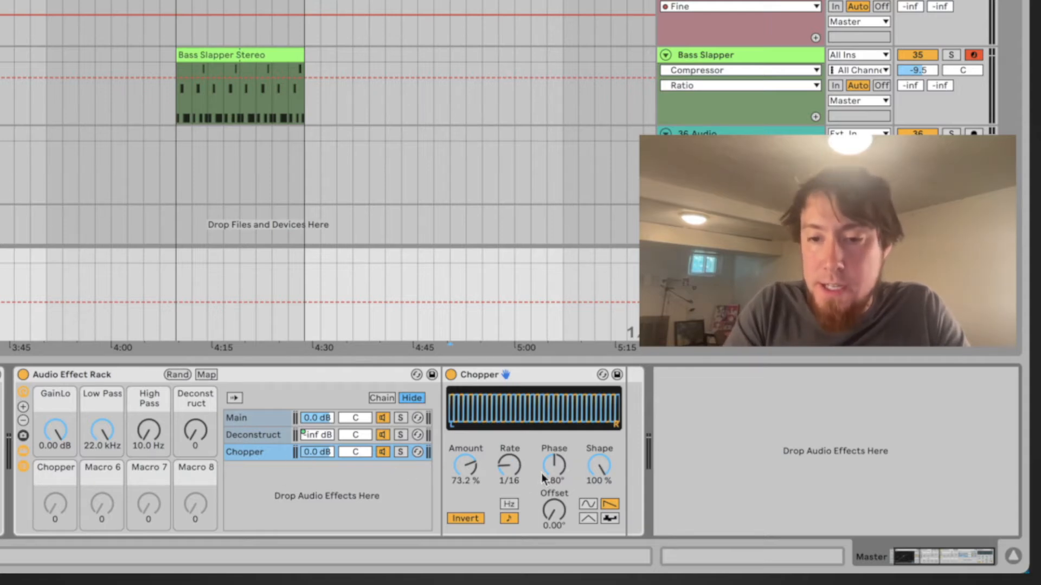
Set the Chopper device's Phase to 0° and map its Amount to the Chopper macro with a 35% minimum
drag(565, 460, 560, 465)
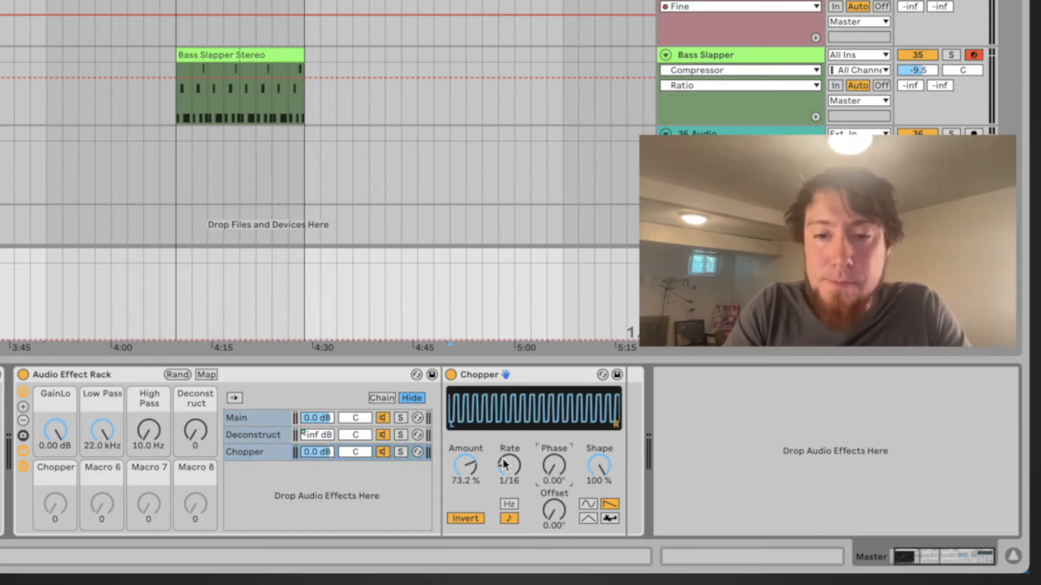
click(207, 374)
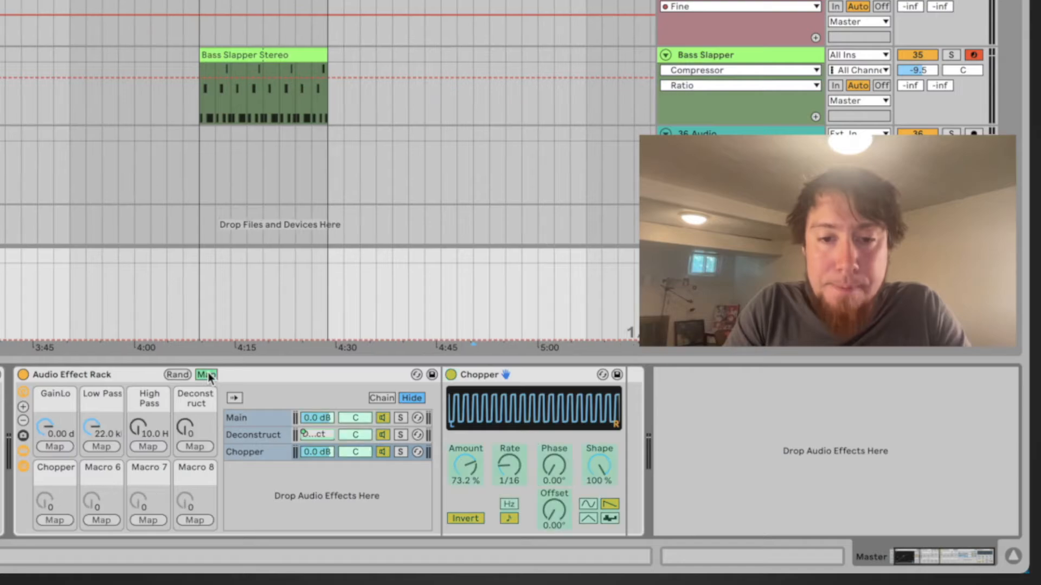
click(465, 467)
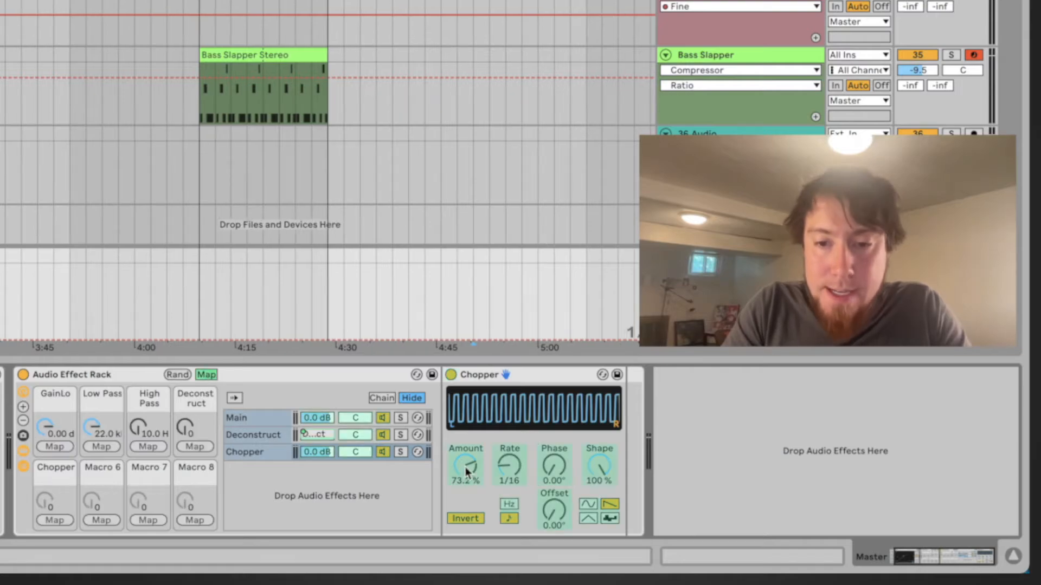
click(55, 520)
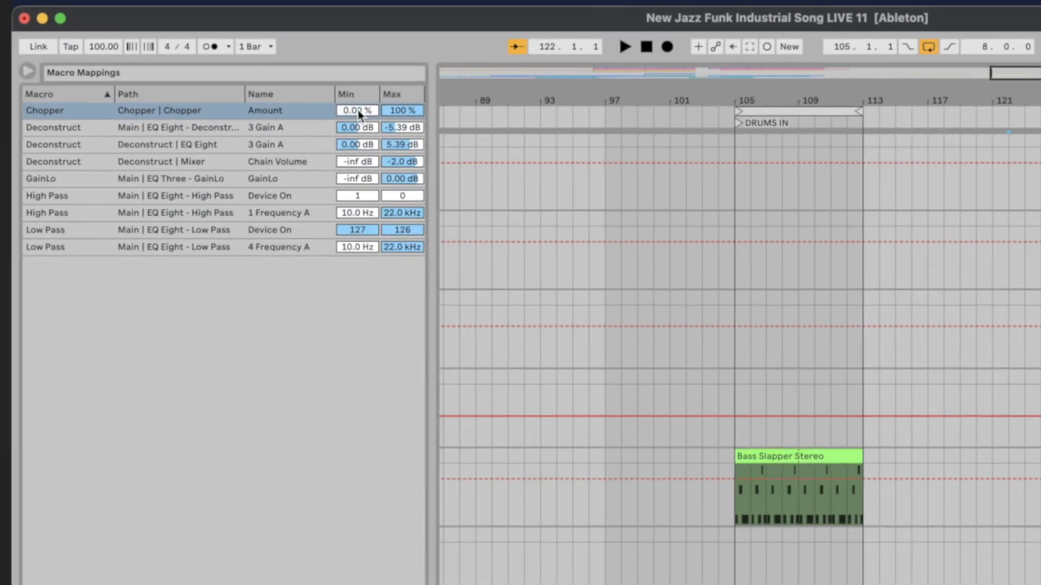
click(358, 109)
text(35)
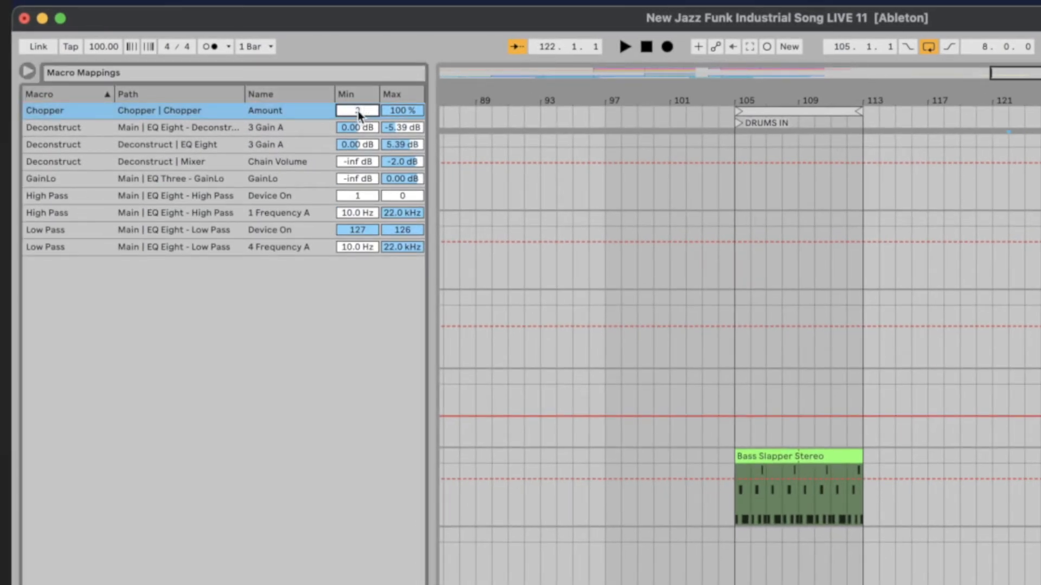
click(399, 109)
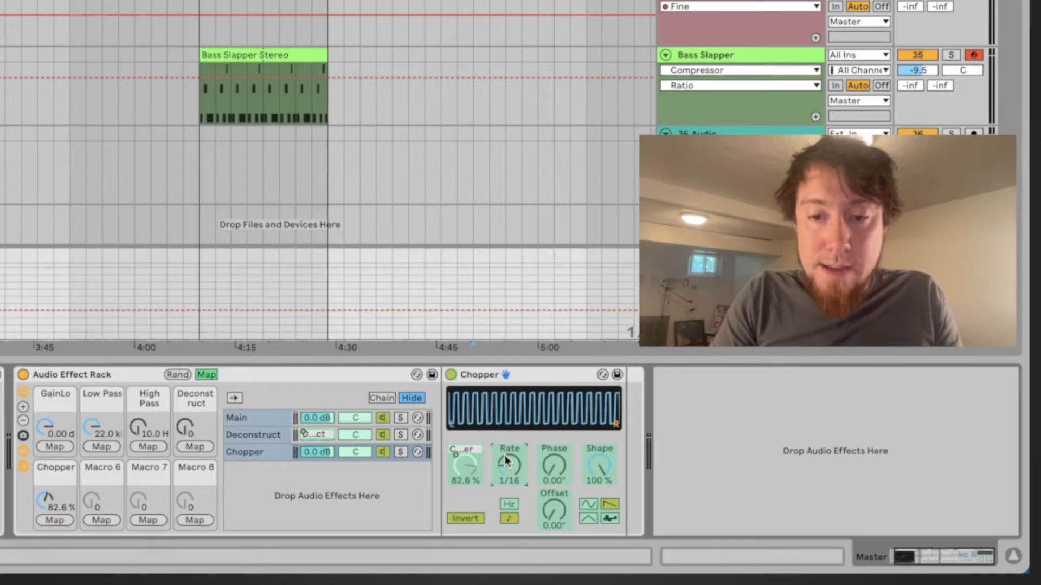
Map the Chopper device's Rate to the Chopper macro, ranging from 1/16 to 1/48
click(54, 520)
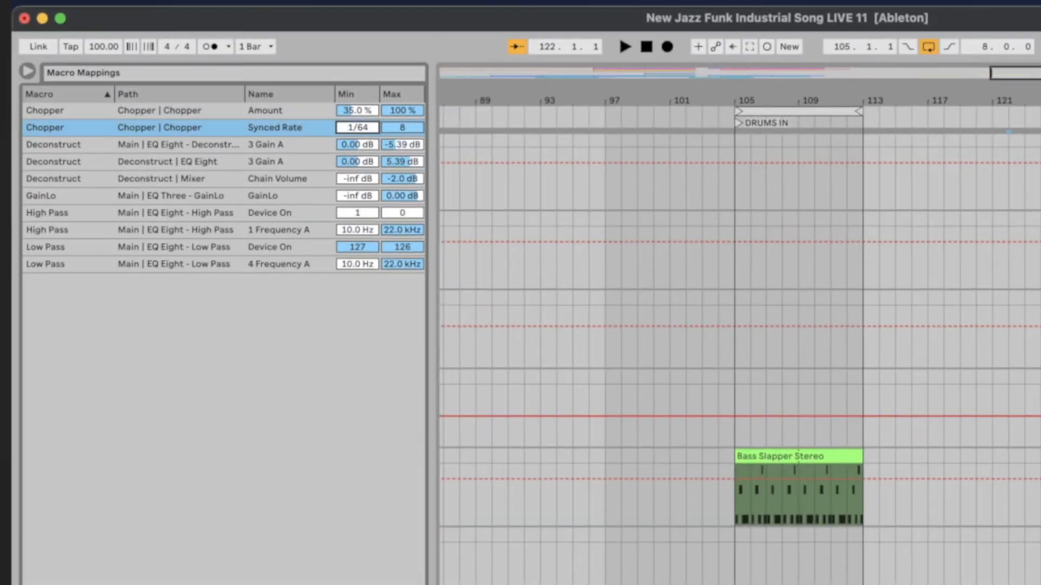
text(3/16)
key(Return)
drag(358, 127, 357, 125)
key(Down)
key(Down)
key(Down)
key(Down)
key(Down)
key(Down)
key(Down)
drag(405, 128, 405, 192)
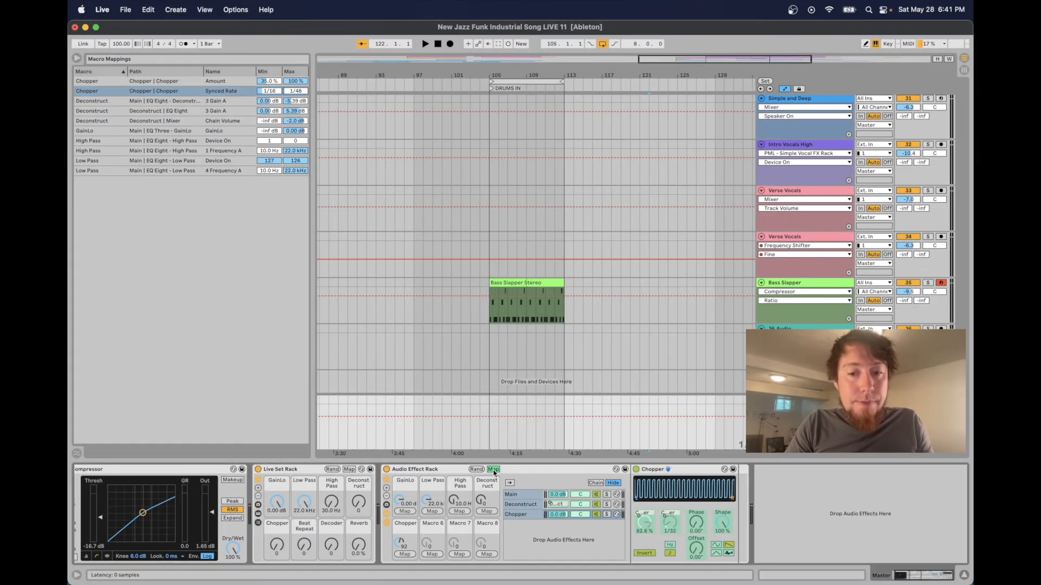
Add an EQ Eight after the Chopper device in the Chopper chain
click(507, 486)
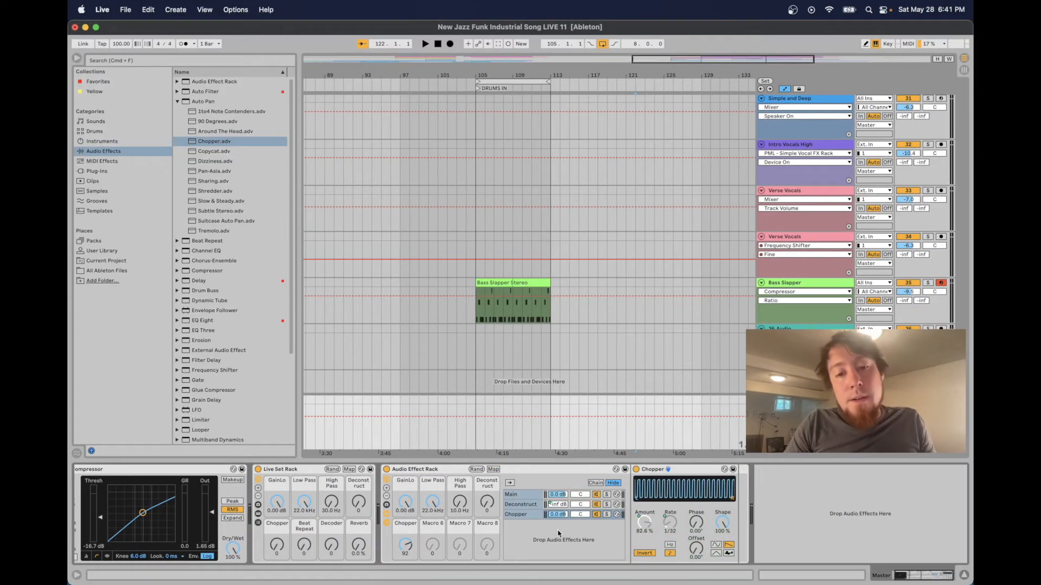
click(178, 102)
drag(212, 192, 737, 520)
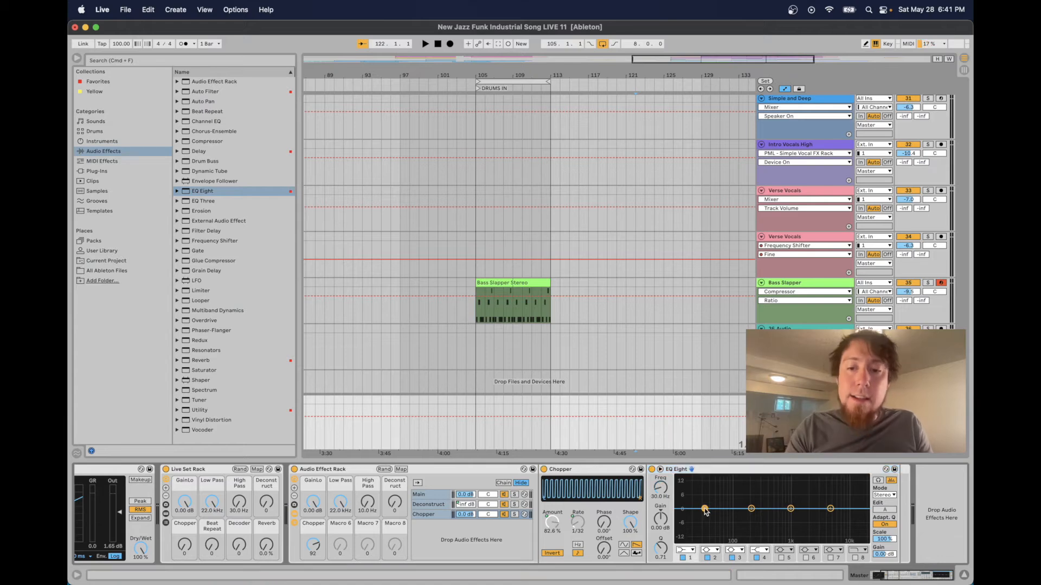
Switch the EQ's band 1 to high-pass and shape a broad boost of about 3.35 dB near 2.02 kHz with Q 0.39
click(705, 509)
click(693, 551)
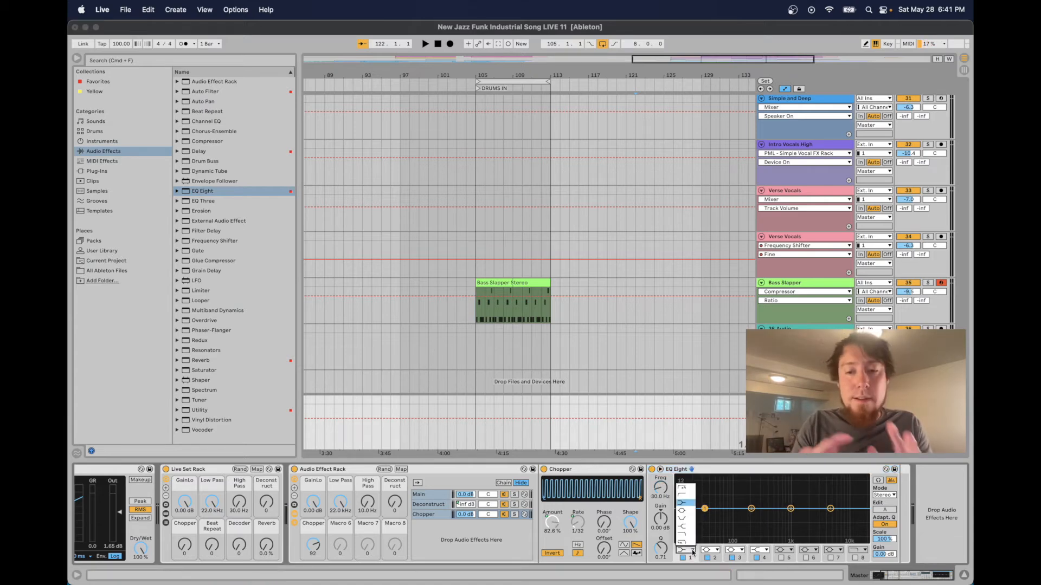
click(684, 488)
drag(704, 509, 808, 502)
drag(661, 548, 661, 560)
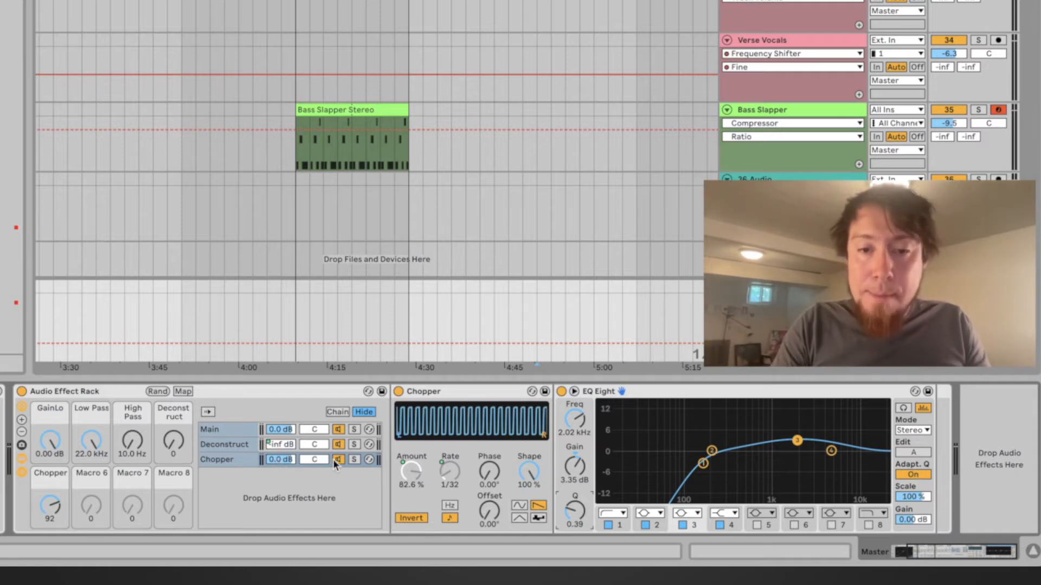
Map the Chopper chain's activator to the Chopper macro with minimum 1 and maximum 0
click(218, 461)
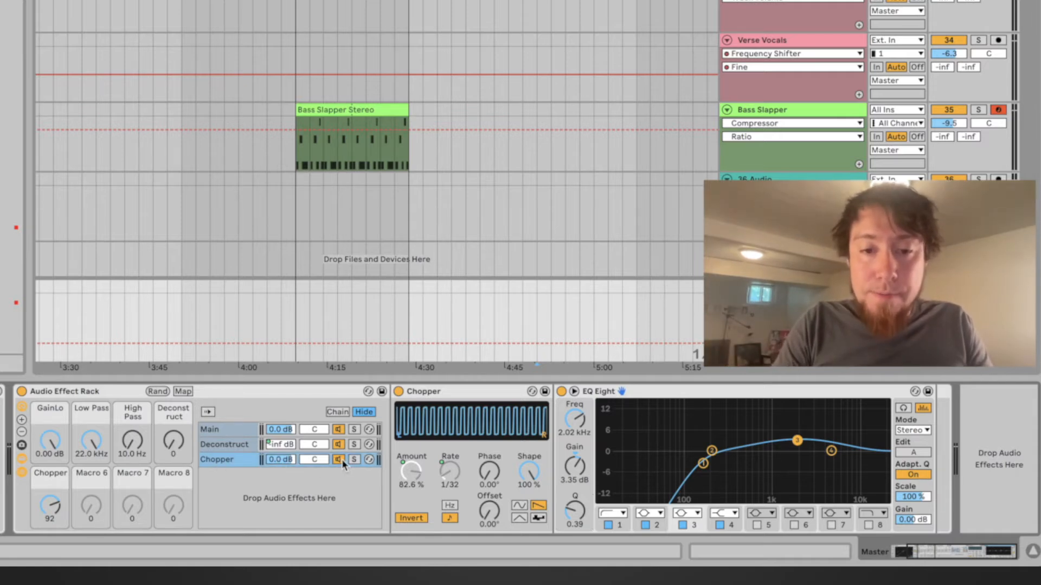
click(189, 392)
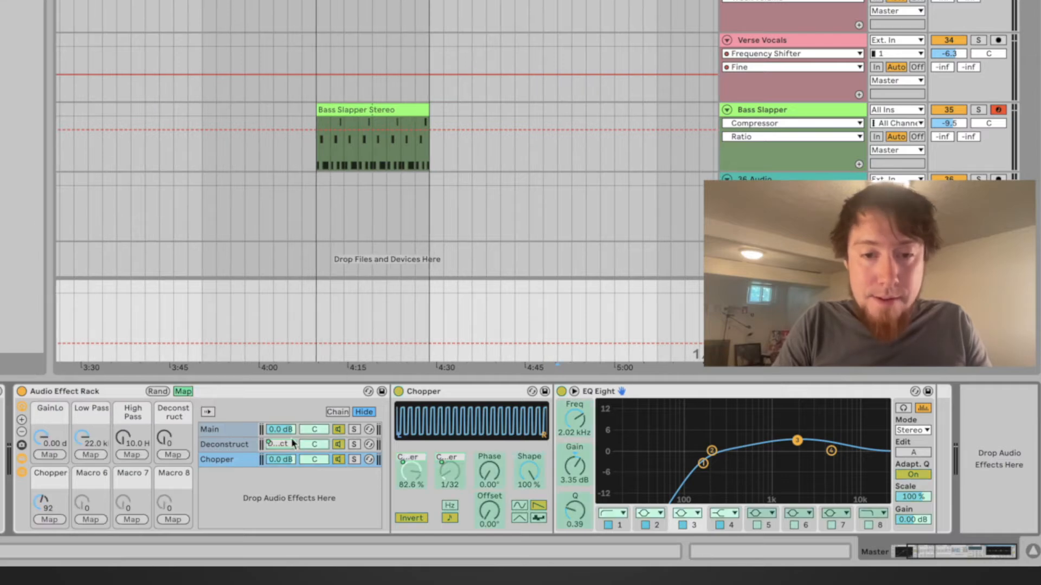
click(339, 461)
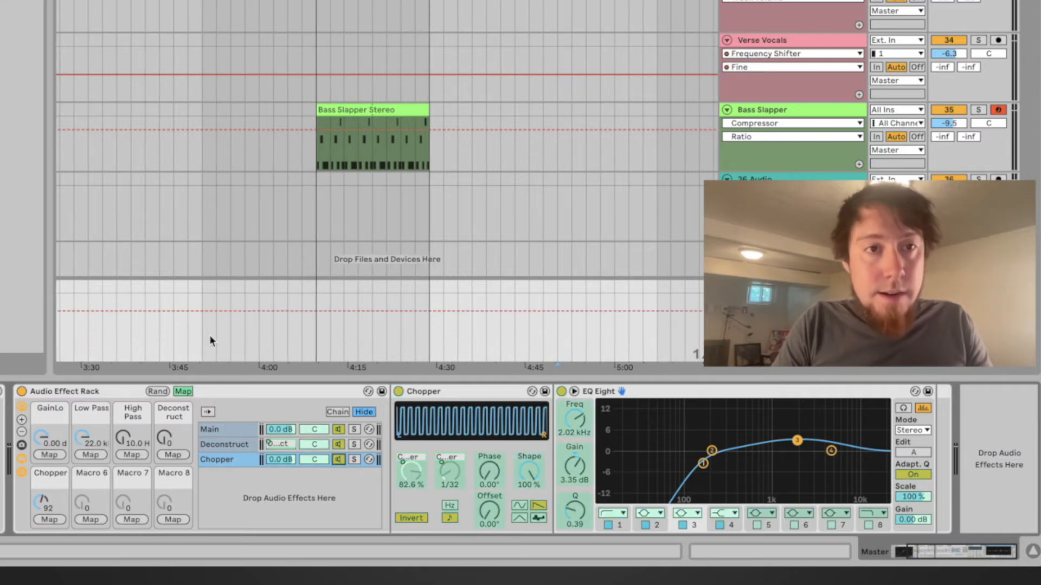
click(46, 518)
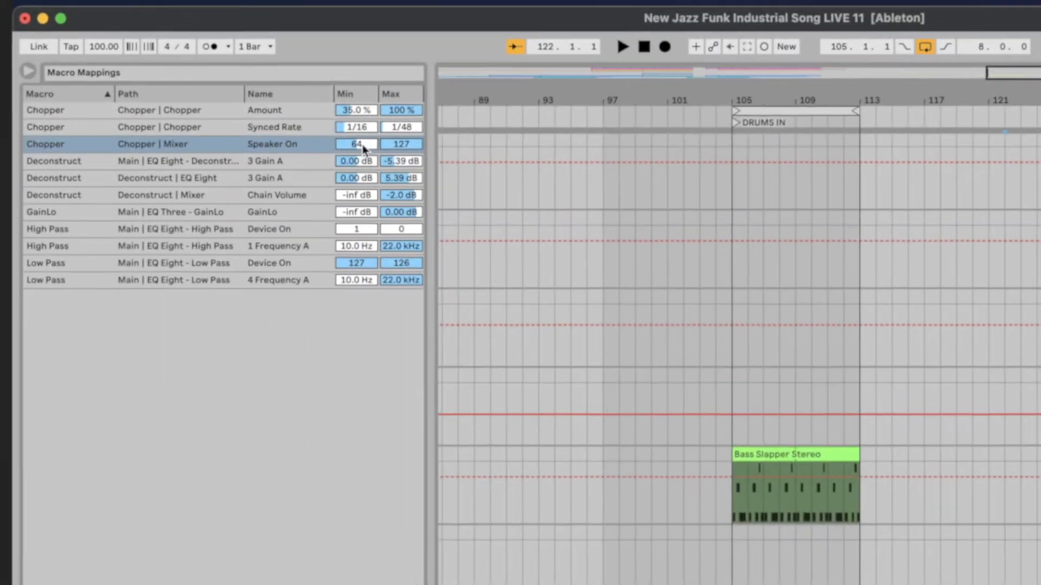
click(345, 134)
click(406, 145)
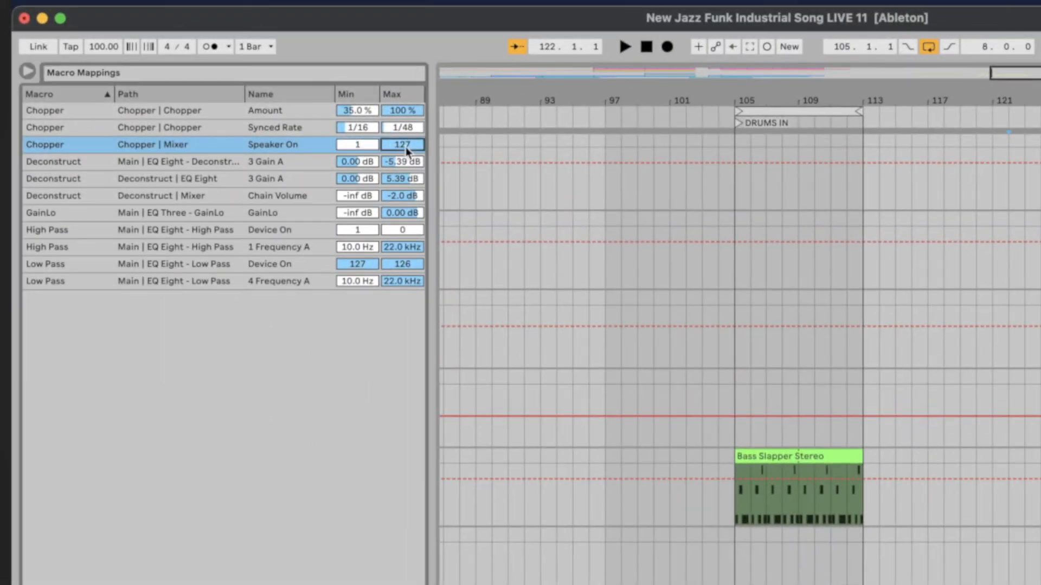
click(369, 456)
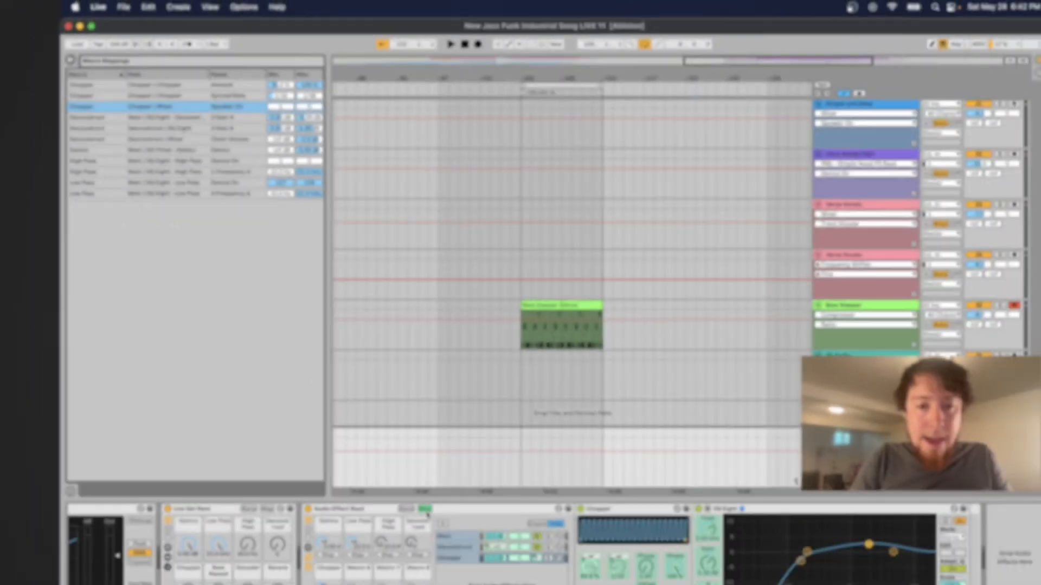
click(426, 510)
Sweep the Chopper macro up and back down to zero to test its mappings
drag(68, 509, 67, 553)
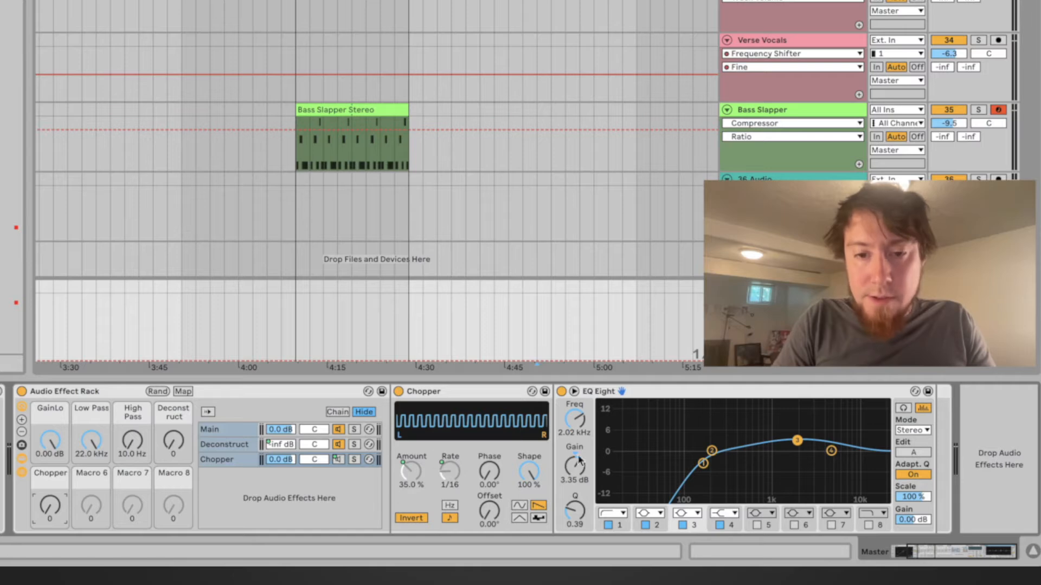
drag(47, 515, 48, 500)
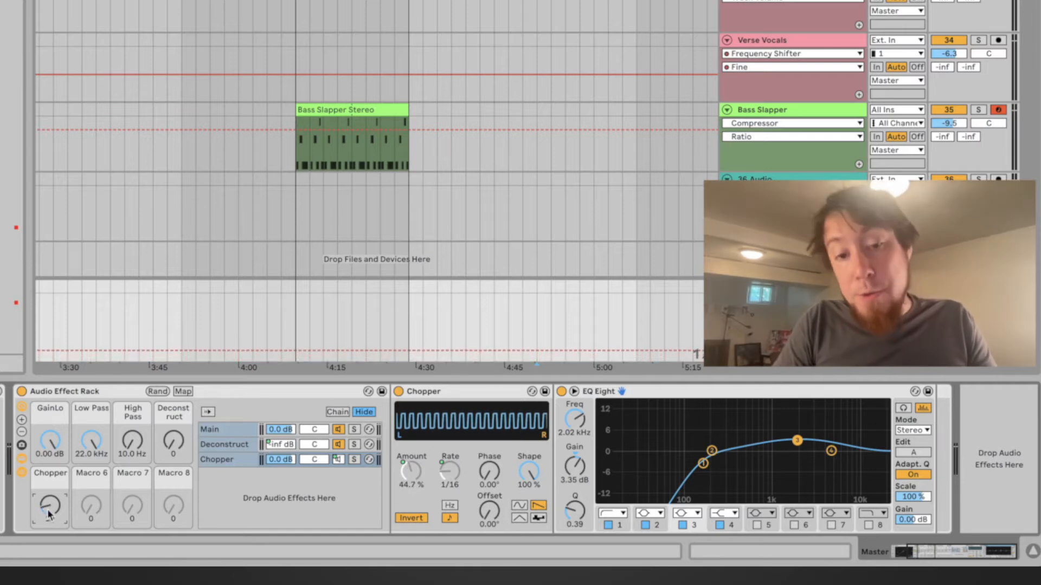
drag(52, 505, 52, 462)
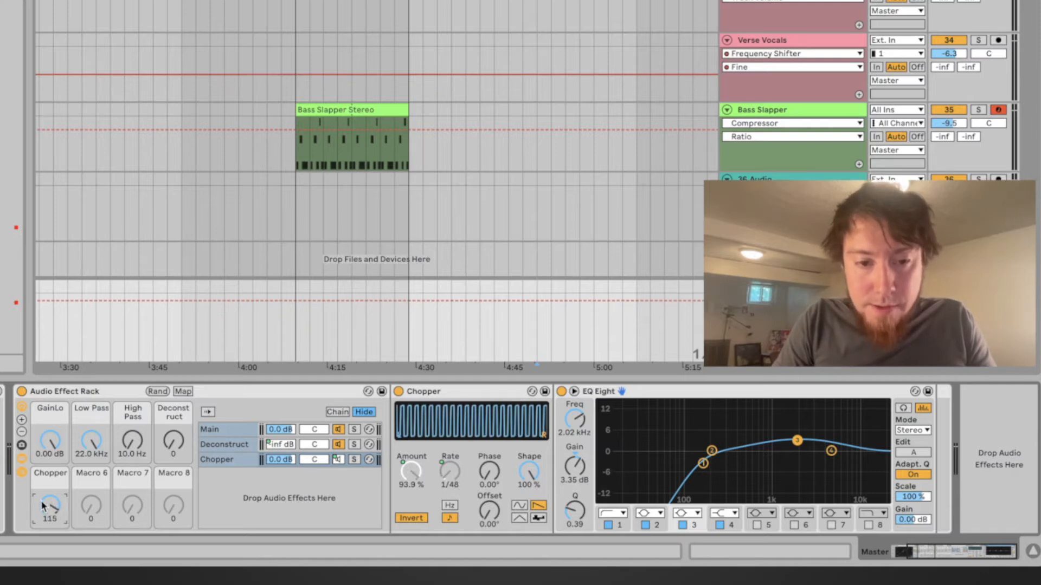
drag(51, 510, 52, 557)
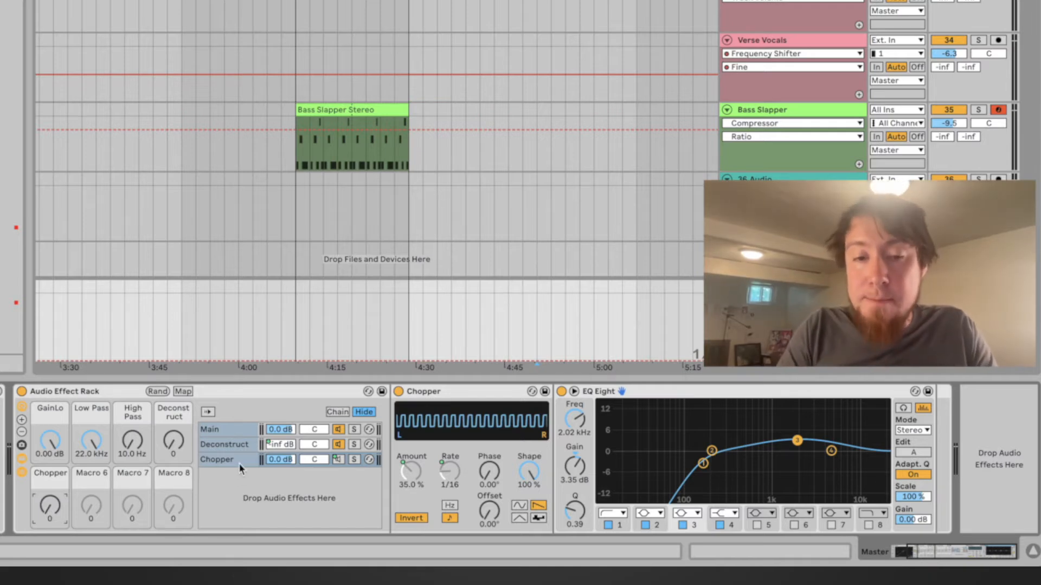
Collapse the Main chain's EQ Eight - Deconstruct and add a new EQ Eight after it
click(234, 430)
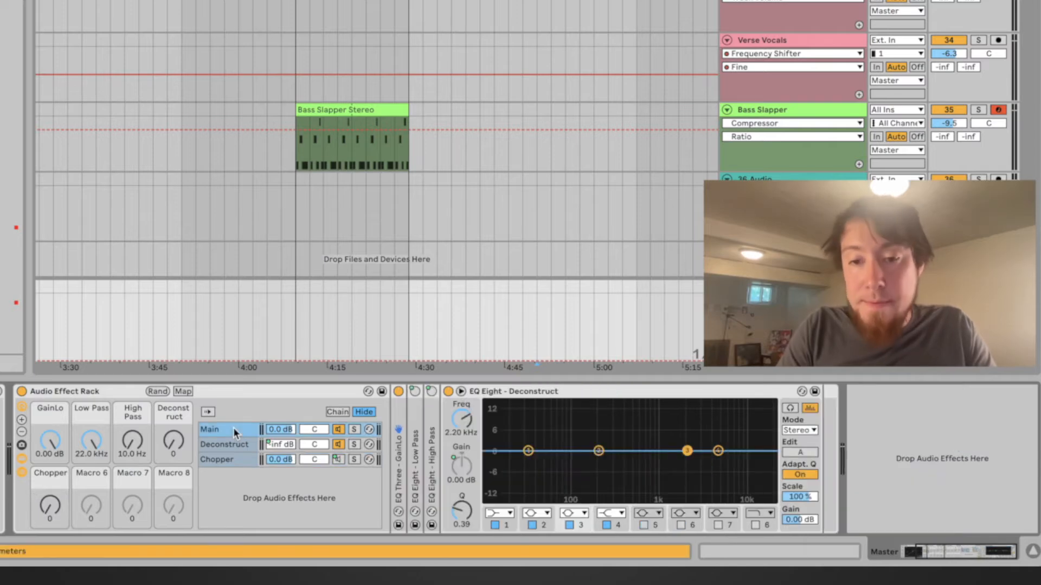
double_click(538, 394)
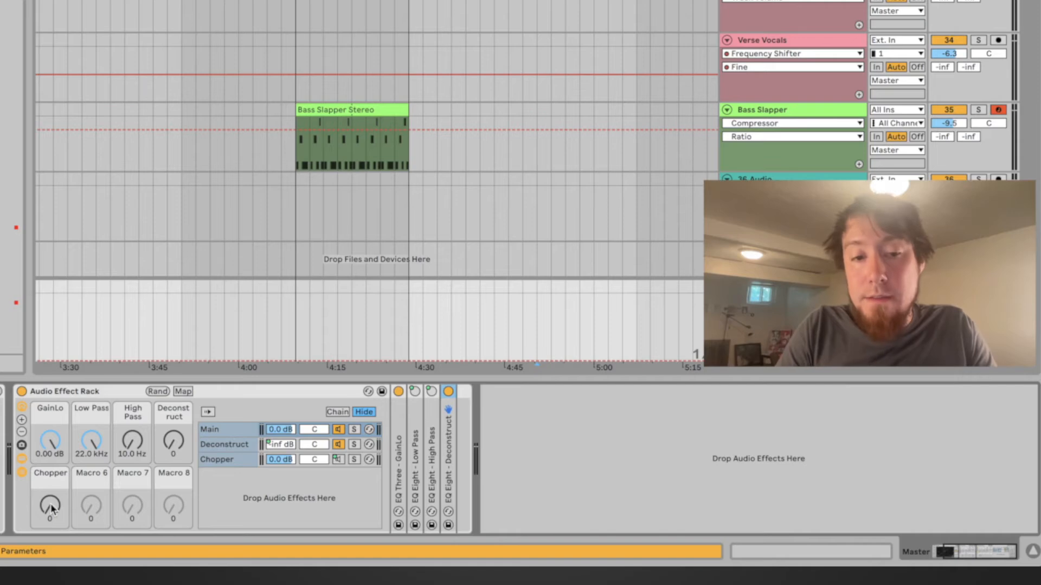
mouse_move(1, 239)
mouse_down()
mouse_move(384, 257)
mouse_move(457, 453)
mouse_up()
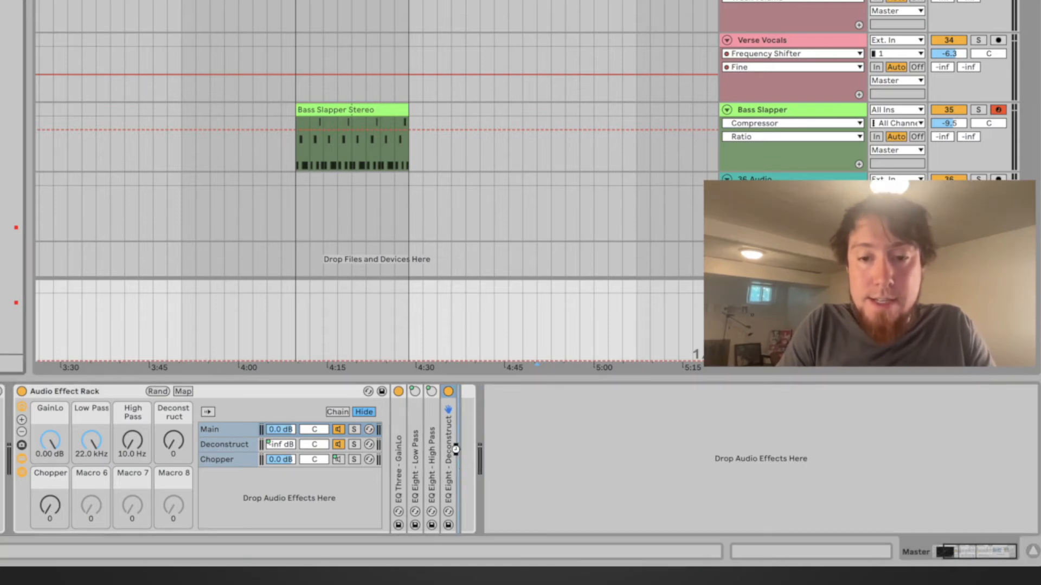
Rename the new EQ Eight to EQ Eight - Chopper
key(ctrl+r)
text(- Chopper)
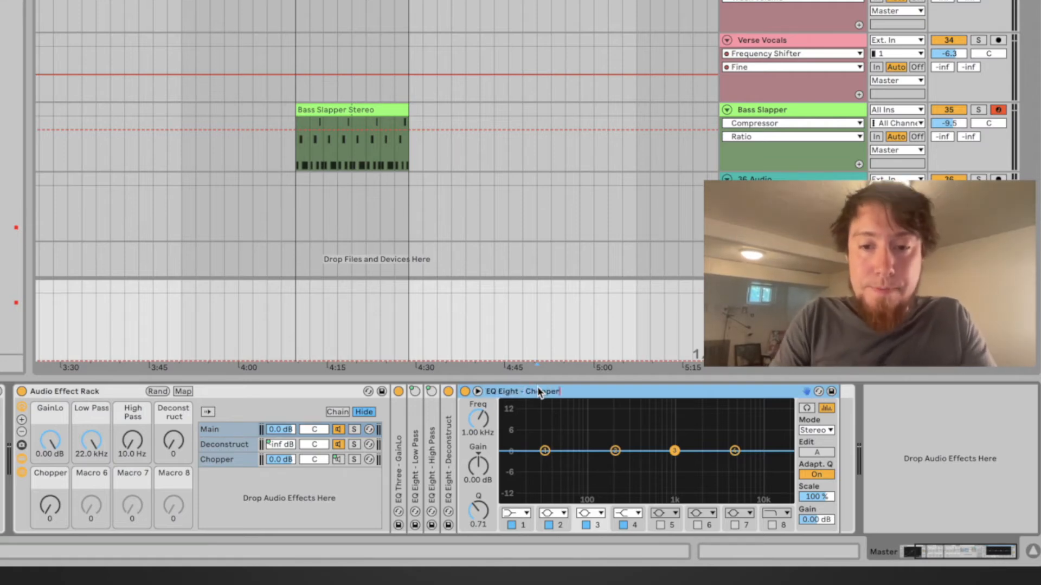
key(Return)
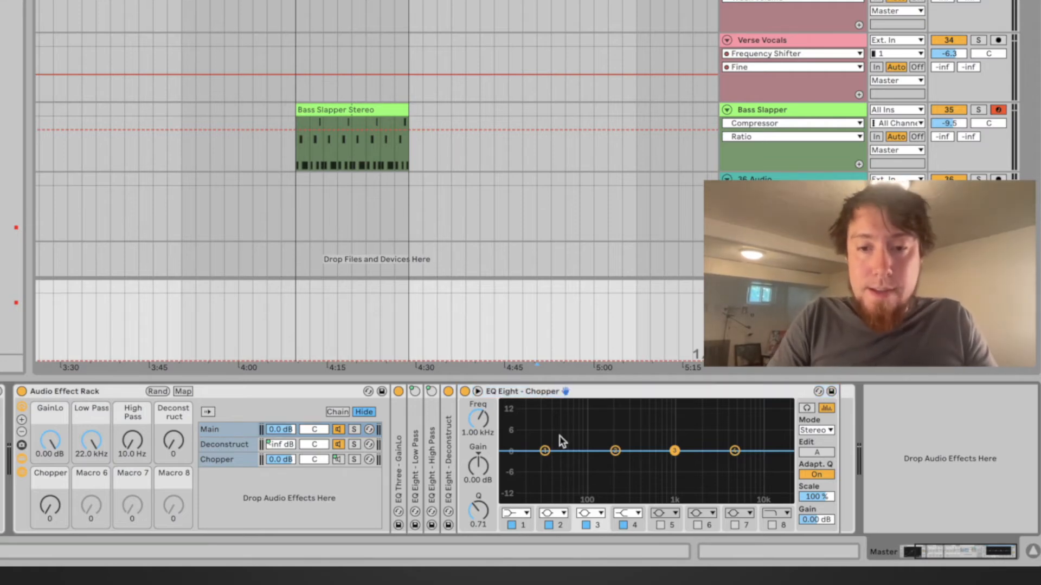
Turn band 4 of EQ Eight - Chopper into a low-pass filter and lower its cutoff to about 426 Hz
click(734, 451)
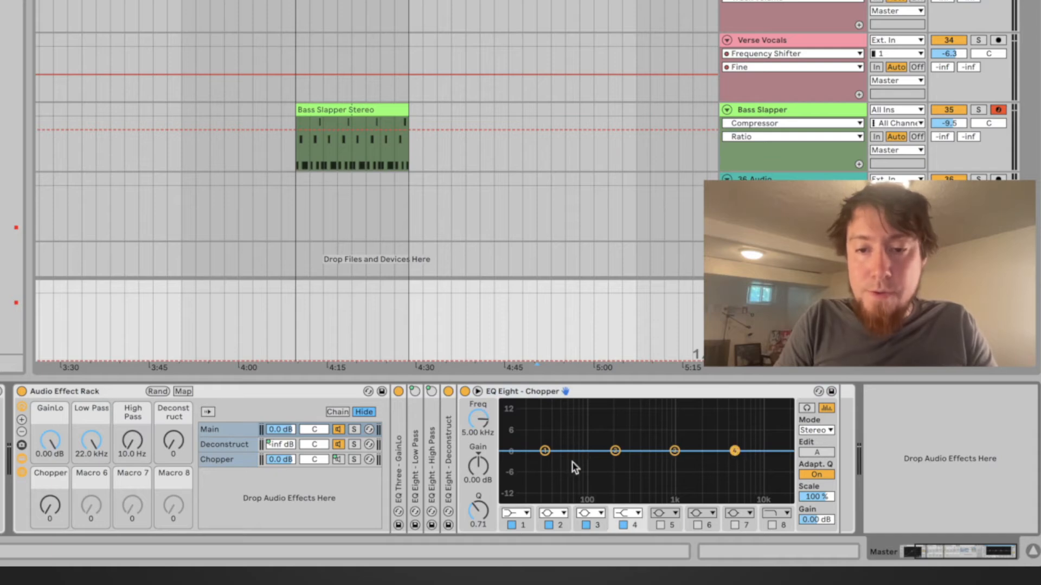
click(638, 513)
click(630, 489)
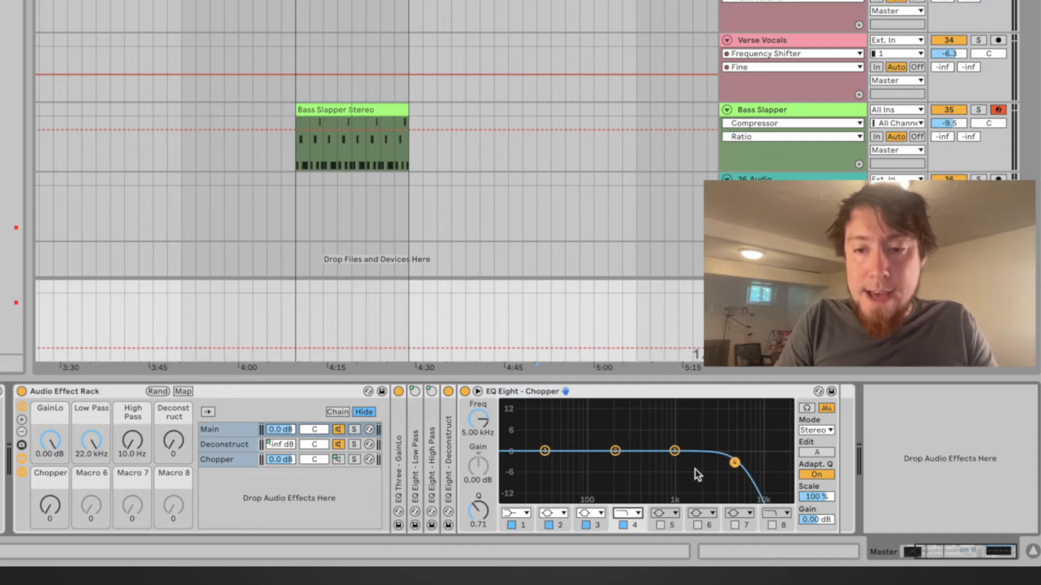
drag(734, 464, 643, 462)
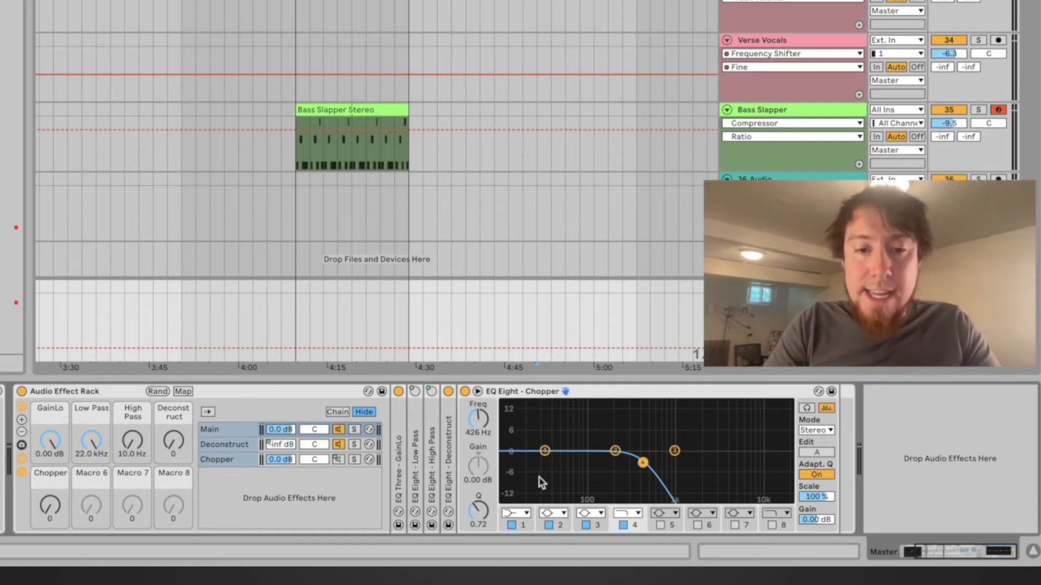
Open the Chopper chain and nudge its EQ Eight band 1 cutoff to about 230 Hz
click(226, 460)
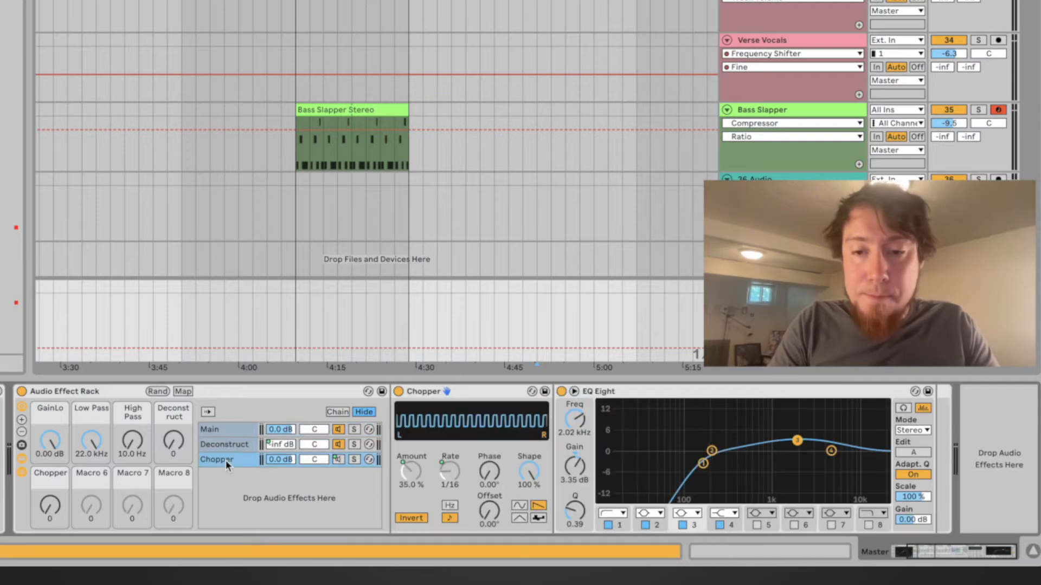
click(703, 465)
drag(706, 463, 716, 464)
Map the Main chain's EQ Eight - Chopper activator to the Chopper macro with minimum 1 and maximum 0
click(234, 430)
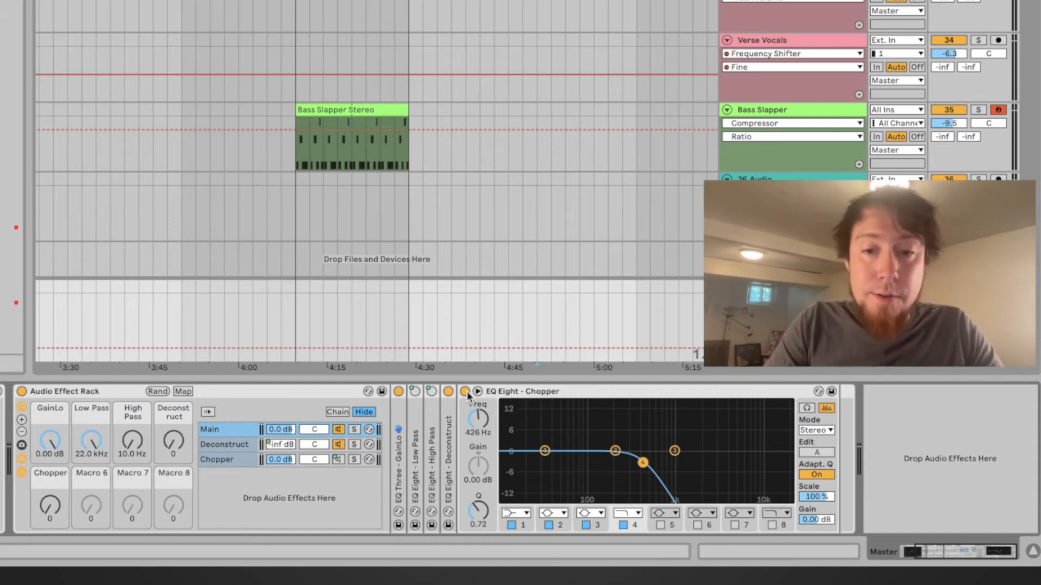
click(183, 391)
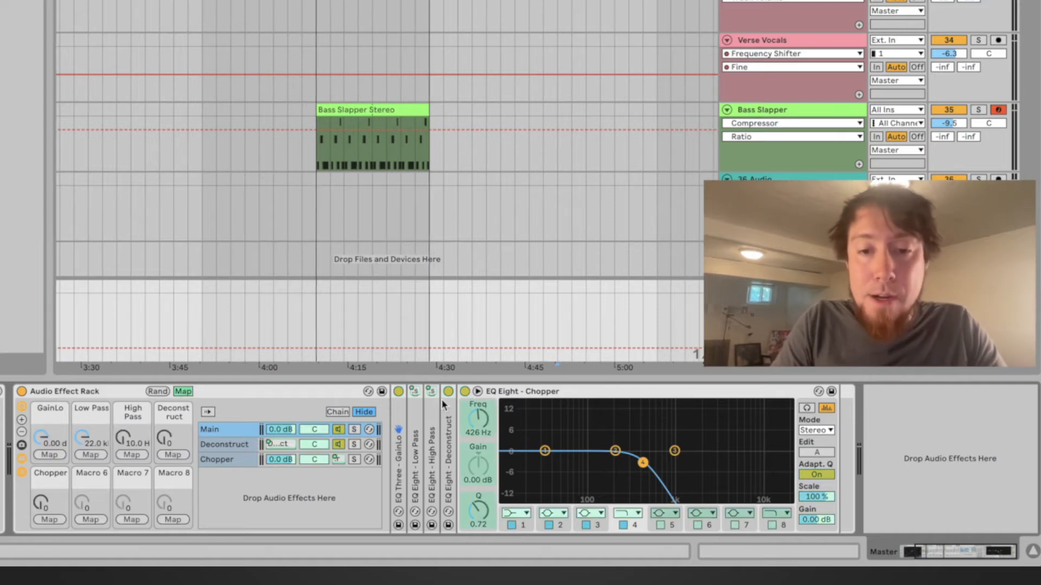
click(466, 391)
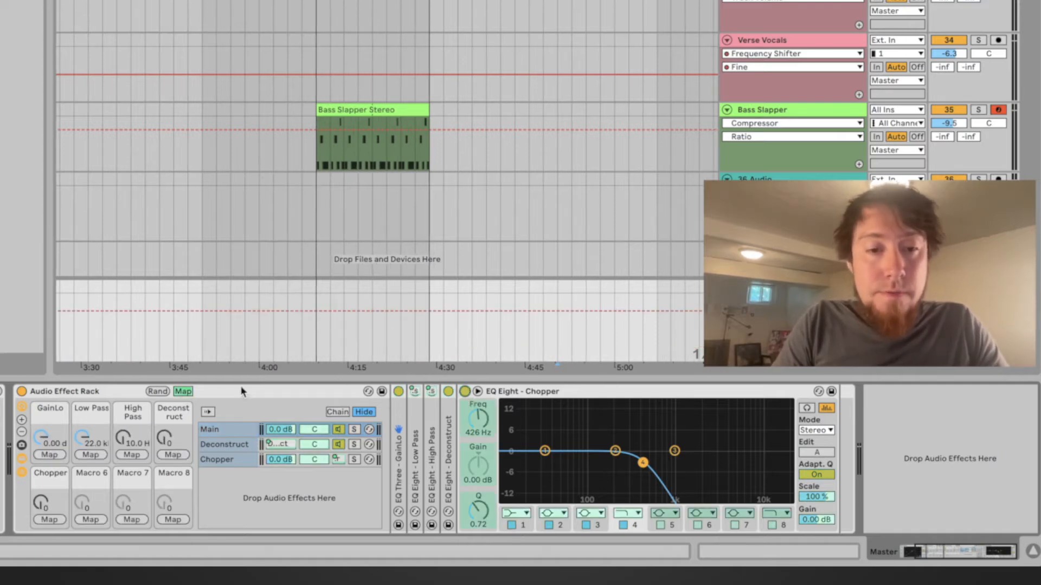
click(57, 518)
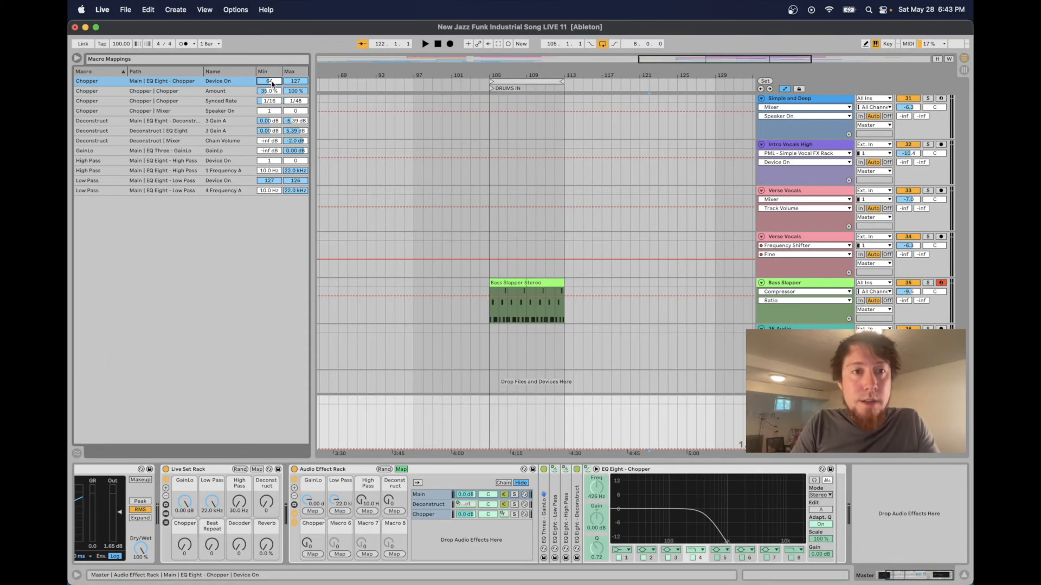
text(1)
click(302, 83)
text(0)
key(Return)
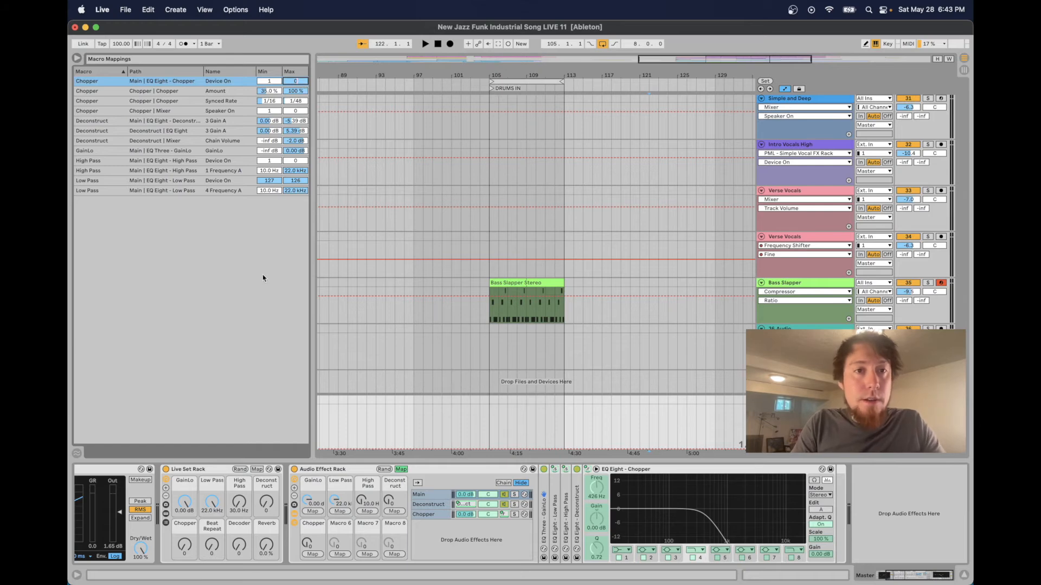
click(404, 470)
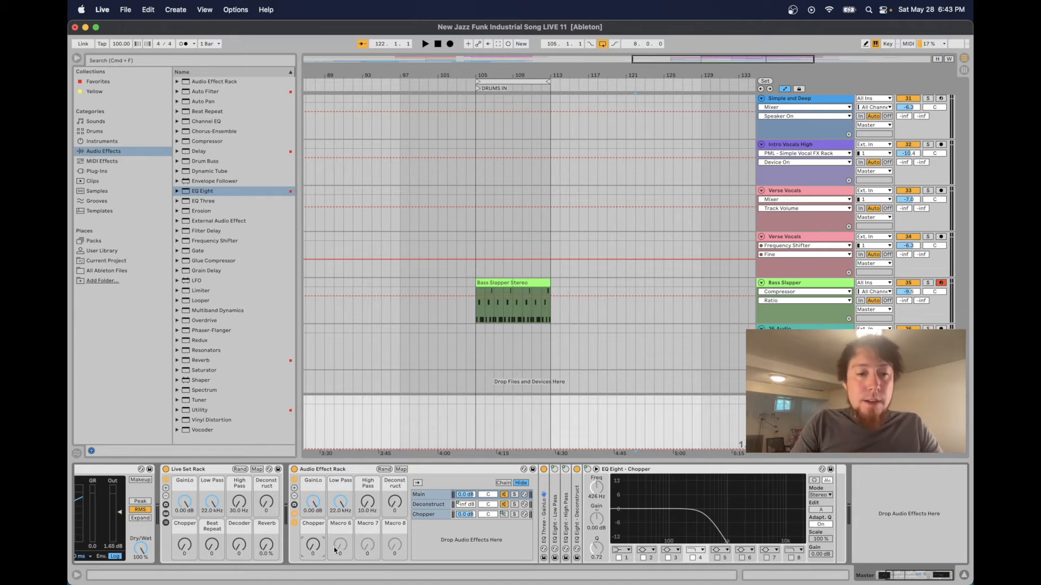
Play the Bass Slapper clip and sweep the Chopper macro to test it
drag(313, 548, 314, 548)
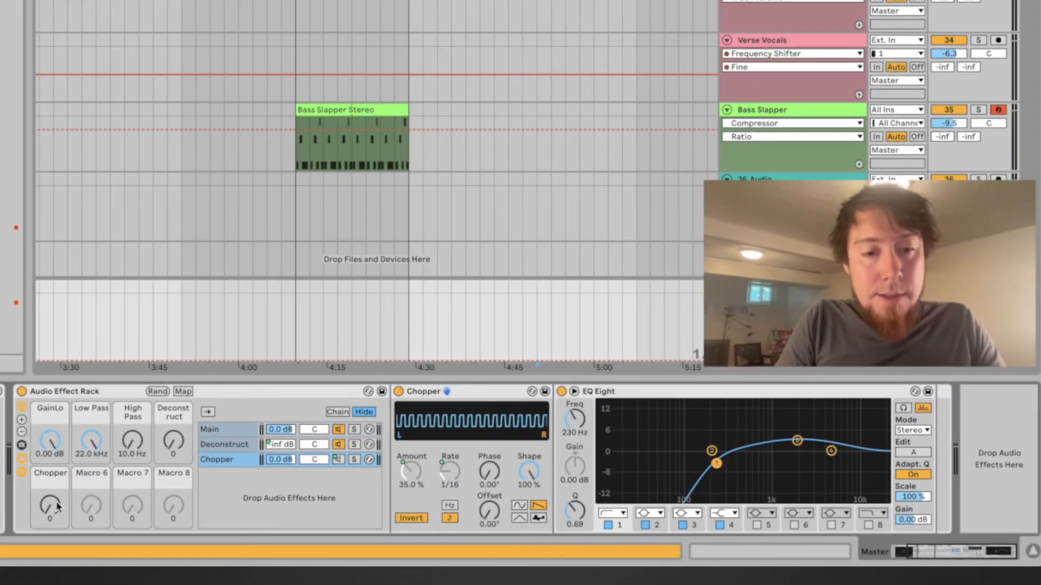
mouse_move(57, 501)
mouse_down()
mouse_move(56, 449)
mouse_move(57, 501)
mouse_up()
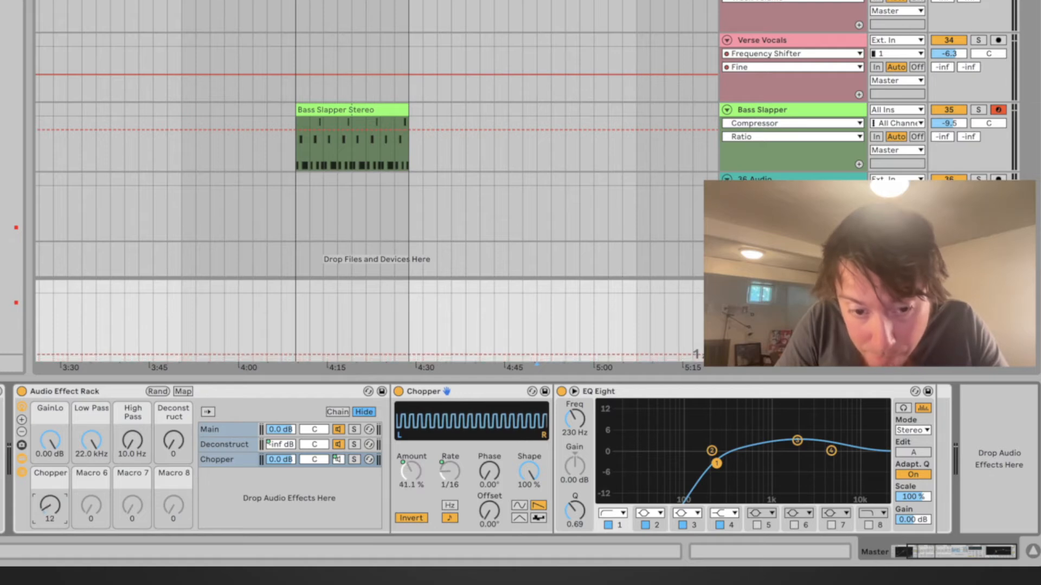
click(295, 324)
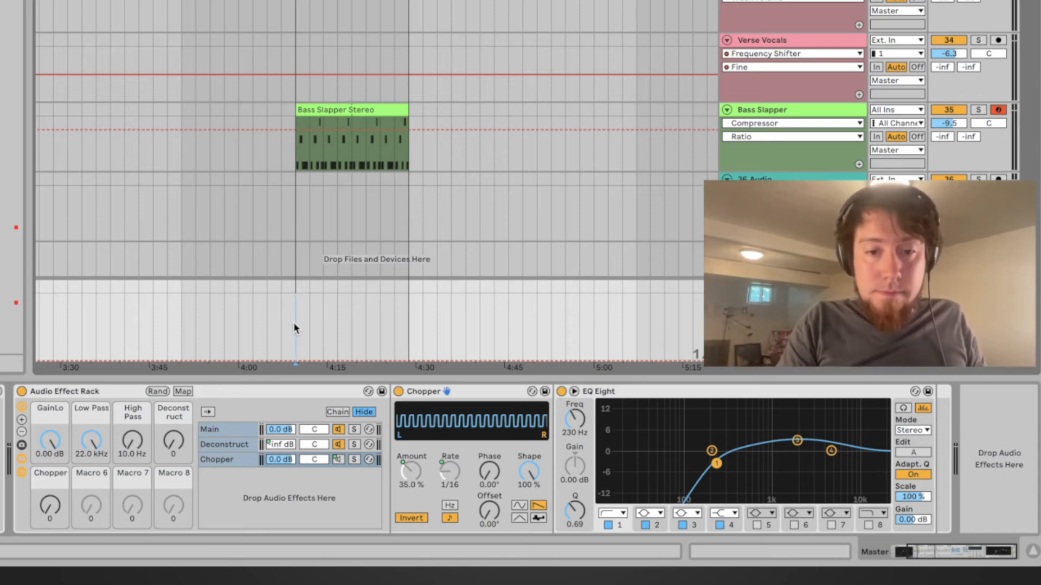
key(space)
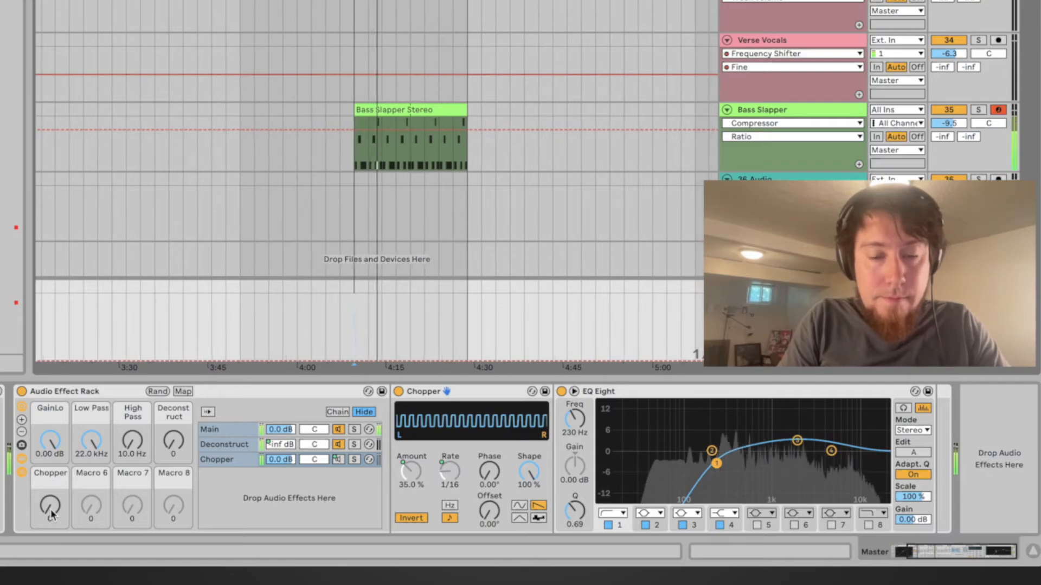
drag(54, 514, 54, 467)
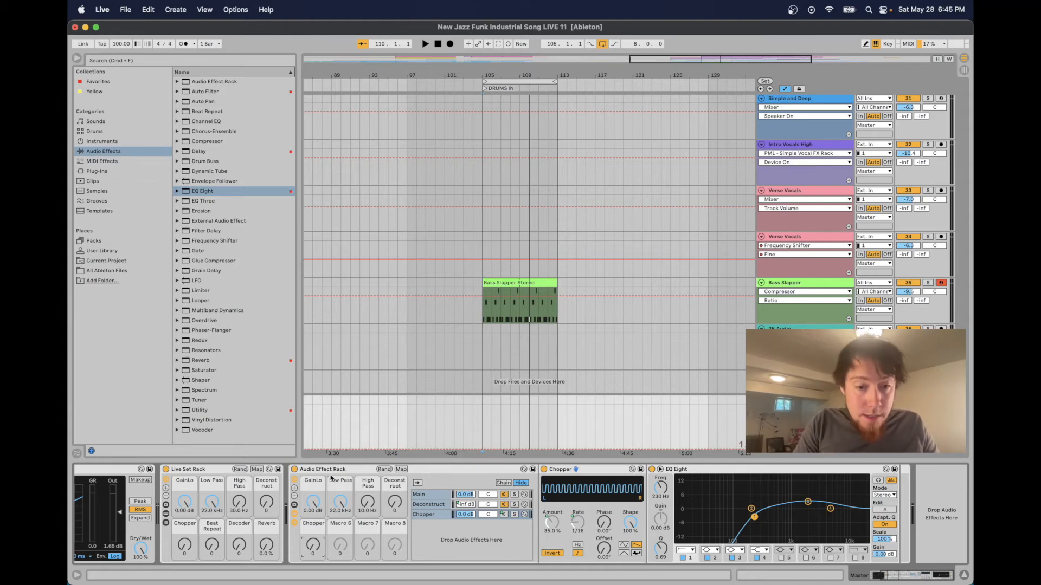
Rename Macro 6 to Beat Repeat
click(439, 492)
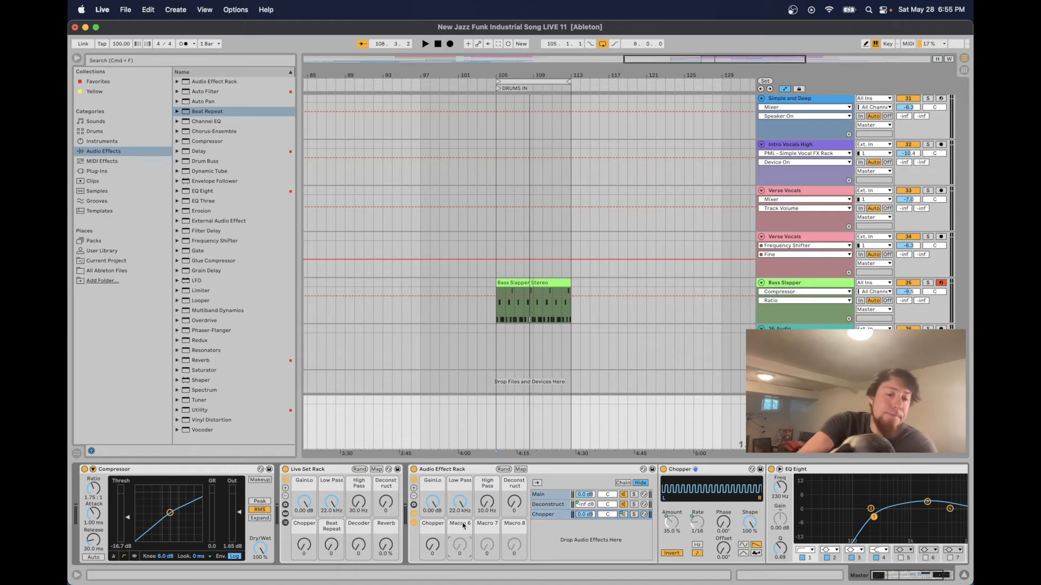
key(super+r)
text(Beat Repeat)
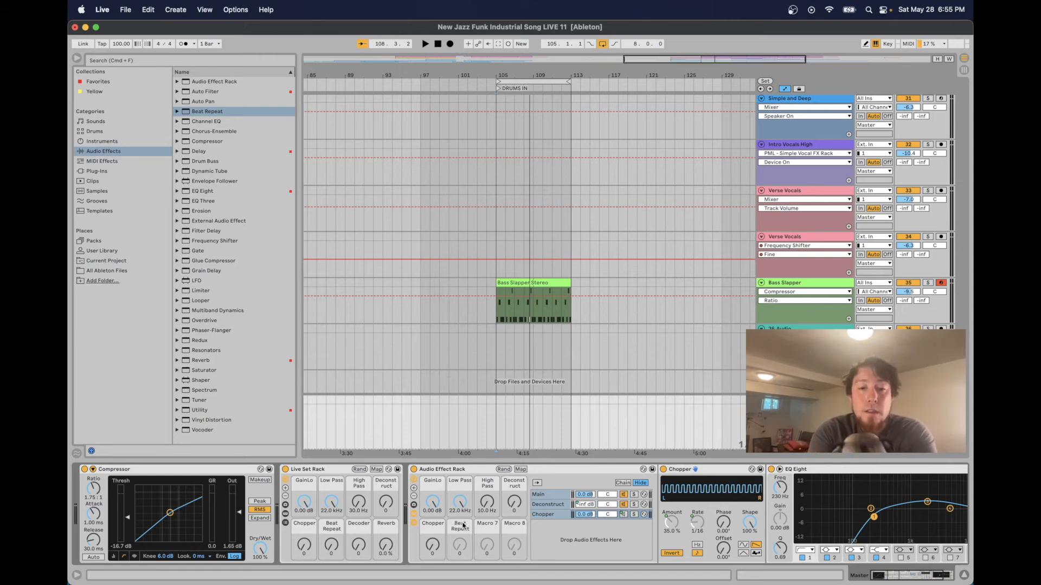
key(Return)
Add a Beat Repeat device to the end of the Main chain
scroll(590, 536, right, 2)
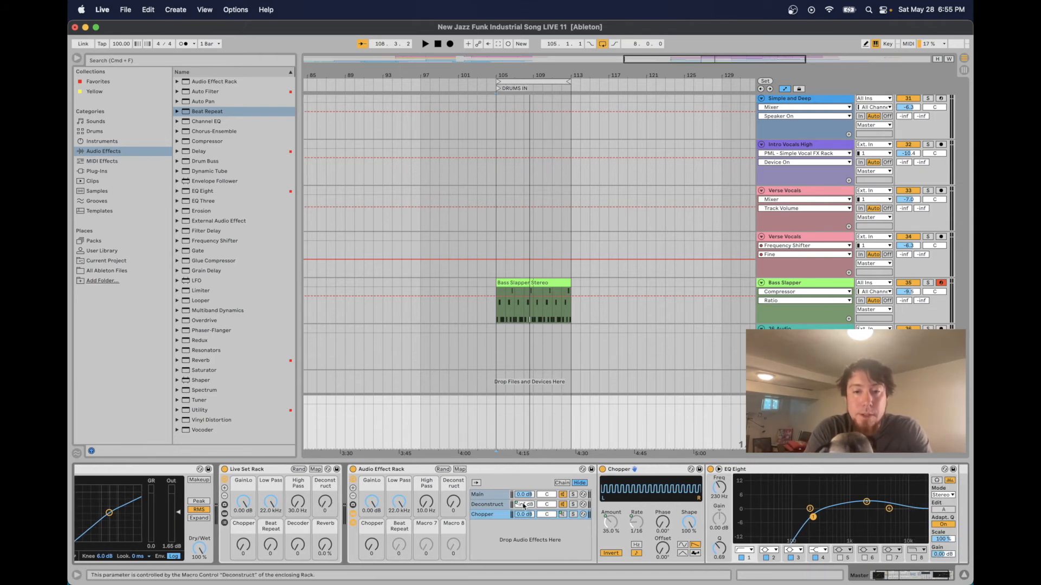
click(502, 497)
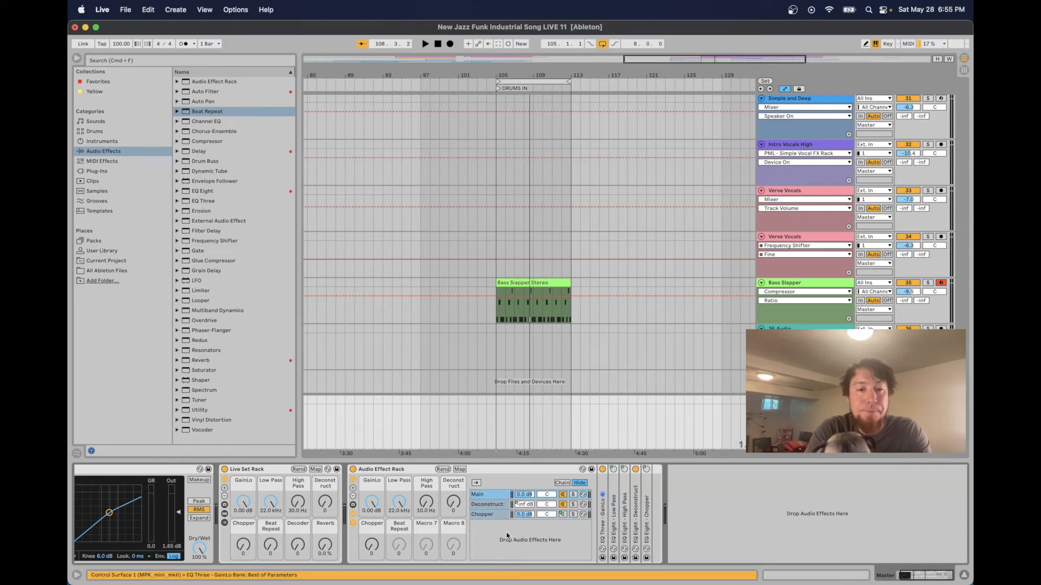
mouse_move(209, 114)
mouse_down()
mouse_move(477, 323)
mouse_move(500, 496)
mouse_move(653, 524)
mouse_up()
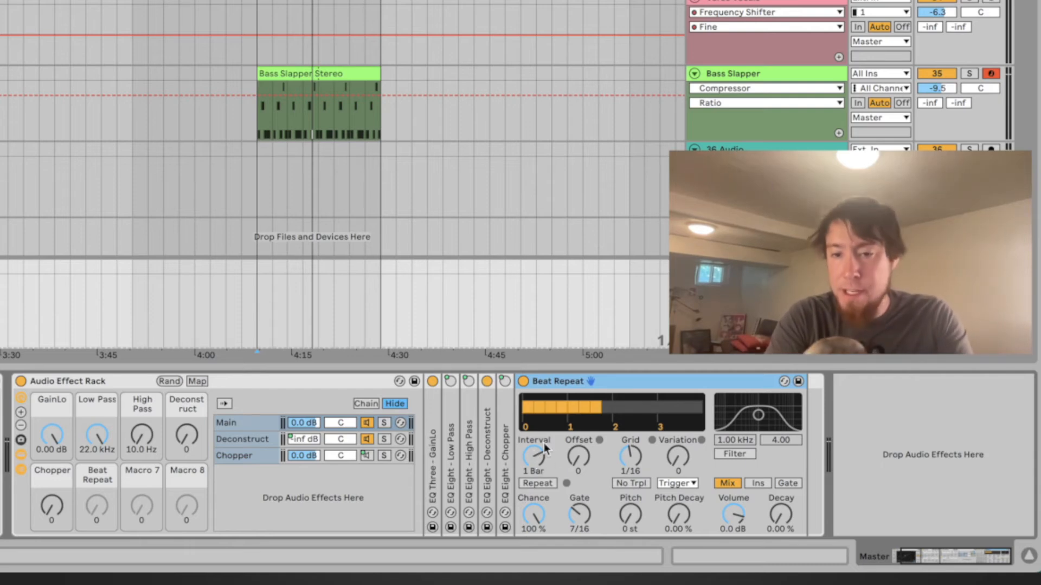
Turn on Beat Repeat's Repeat and map its Grid to the Beat Repeat macro ranging from 1/4 to 1/32
click(544, 483)
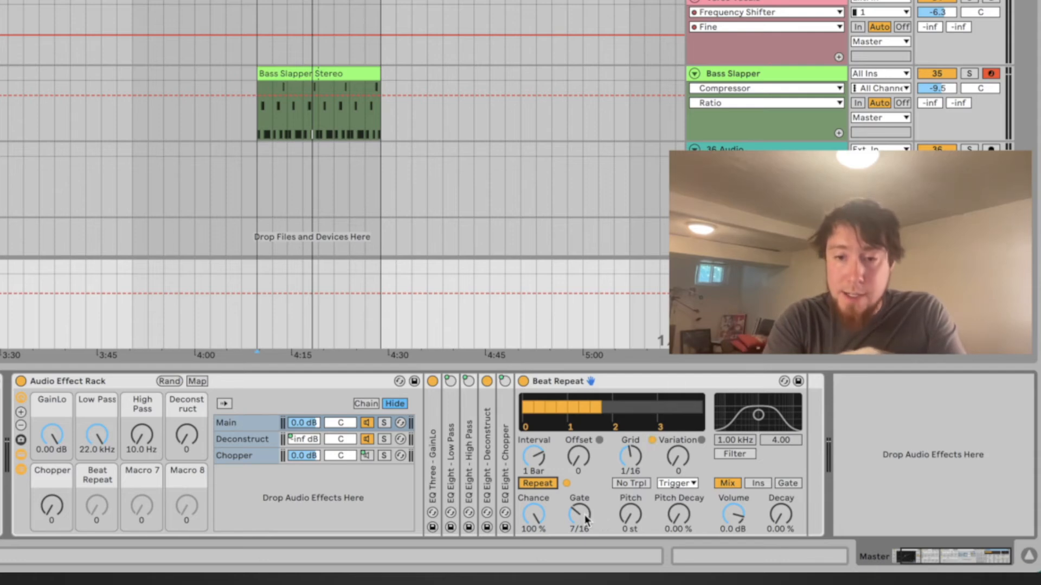
click(639, 451)
click(197, 381)
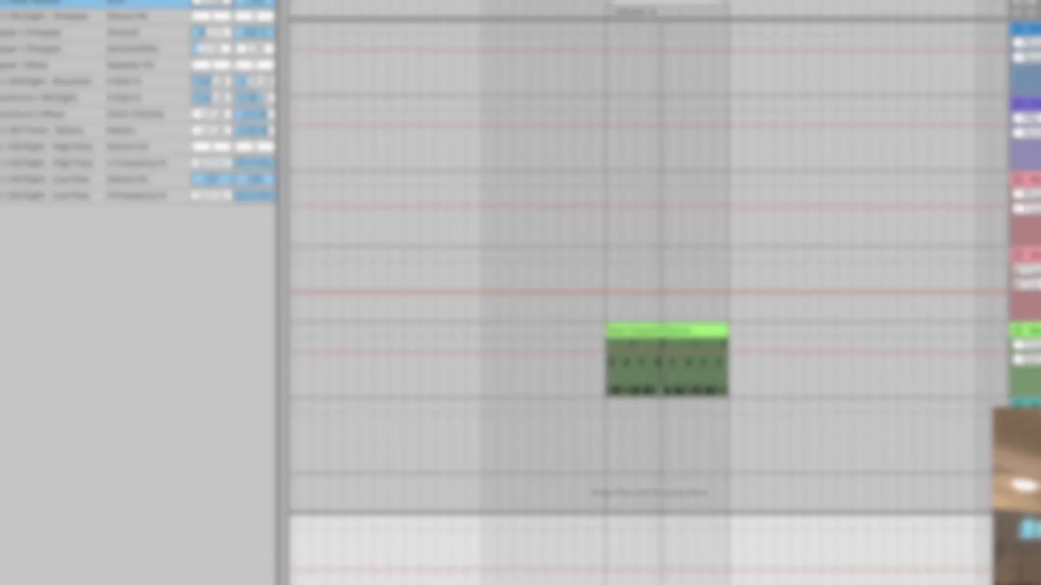
drag(355, 109, 357, 87)
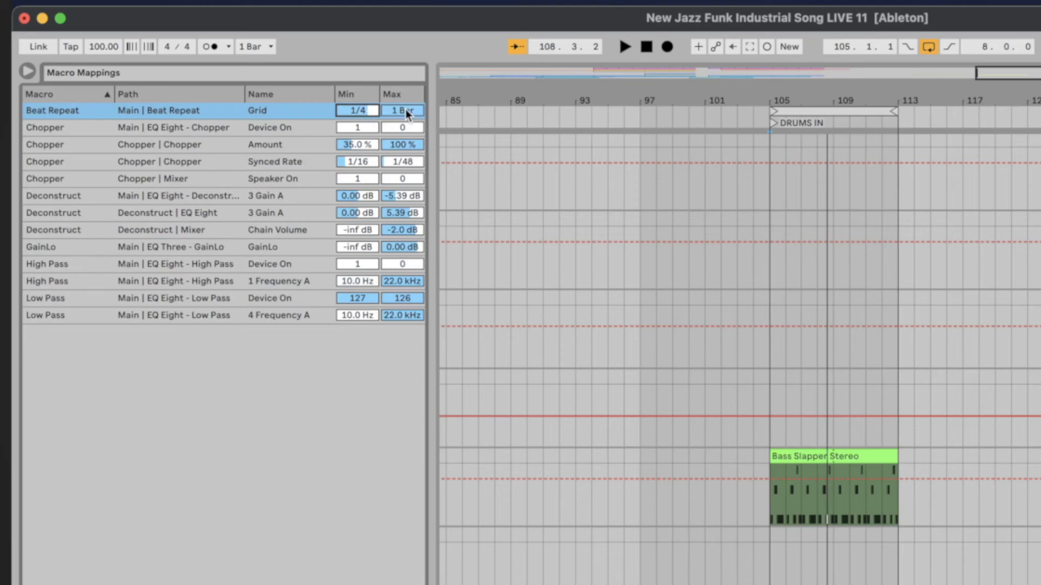
drag(406, 110, 406, 146)
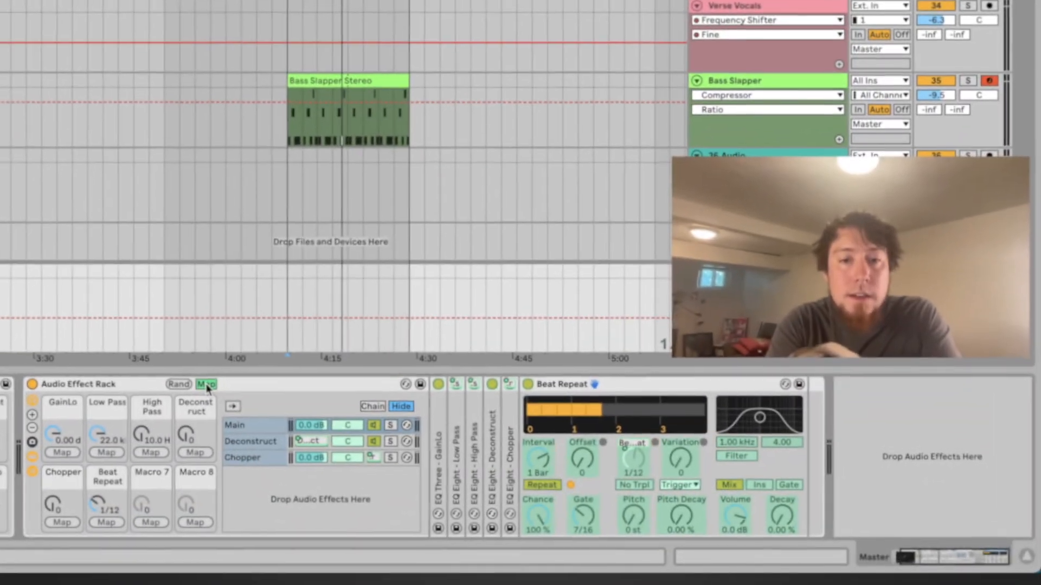
click(206, 385)
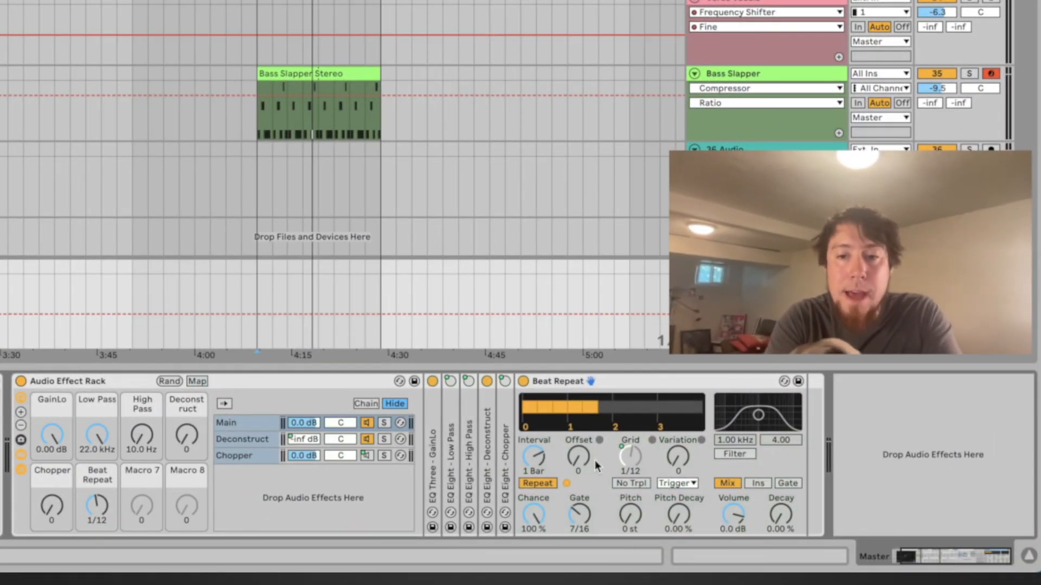
Enable Beat Repeat's No Trpl option and set its variation mode to 1/16, trying Ins before returning to Mix
click(645, 482)
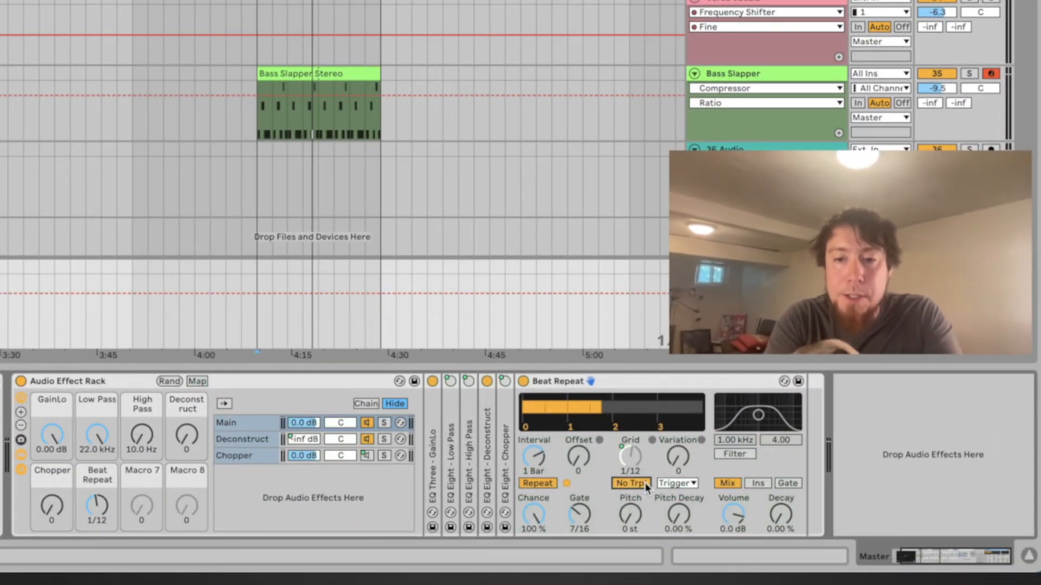
click(695, 483)
click(682, 531)
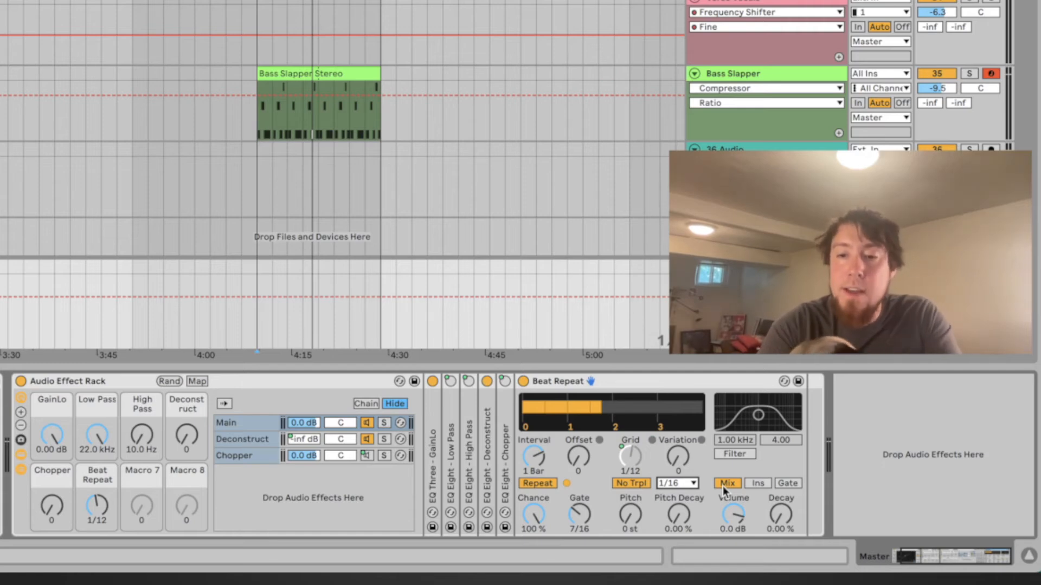
click(766, 481)
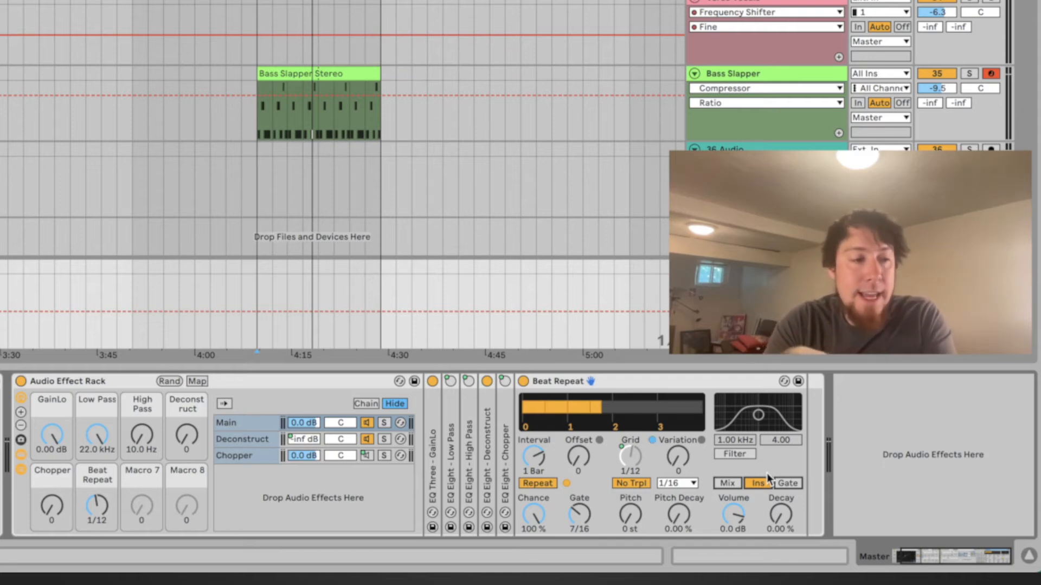
click(728, 483)
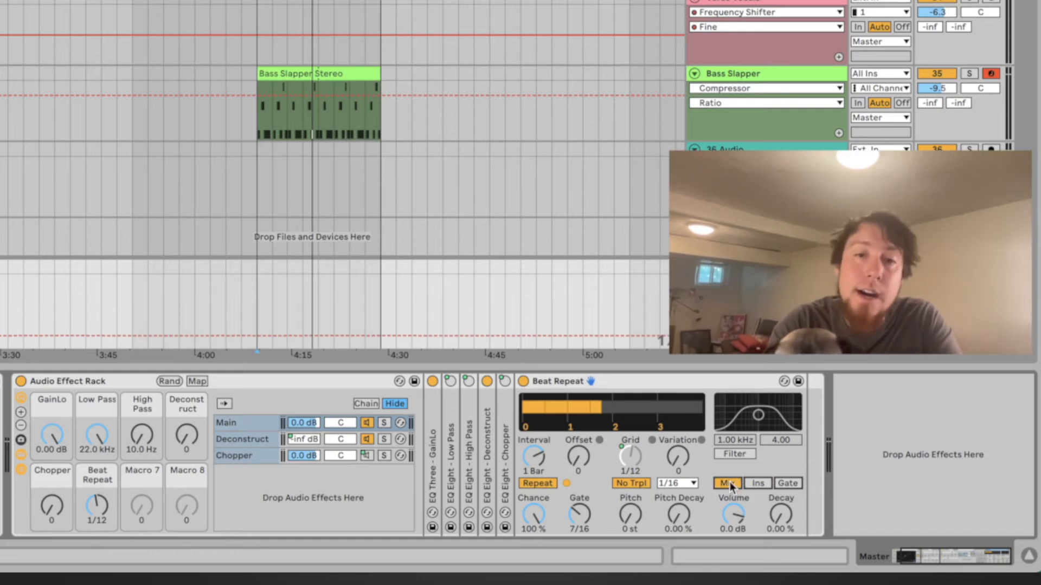
Enable Beat Repeat's filter and set it to about 1.78 kHz with a width of 3.42
click(747, 452)
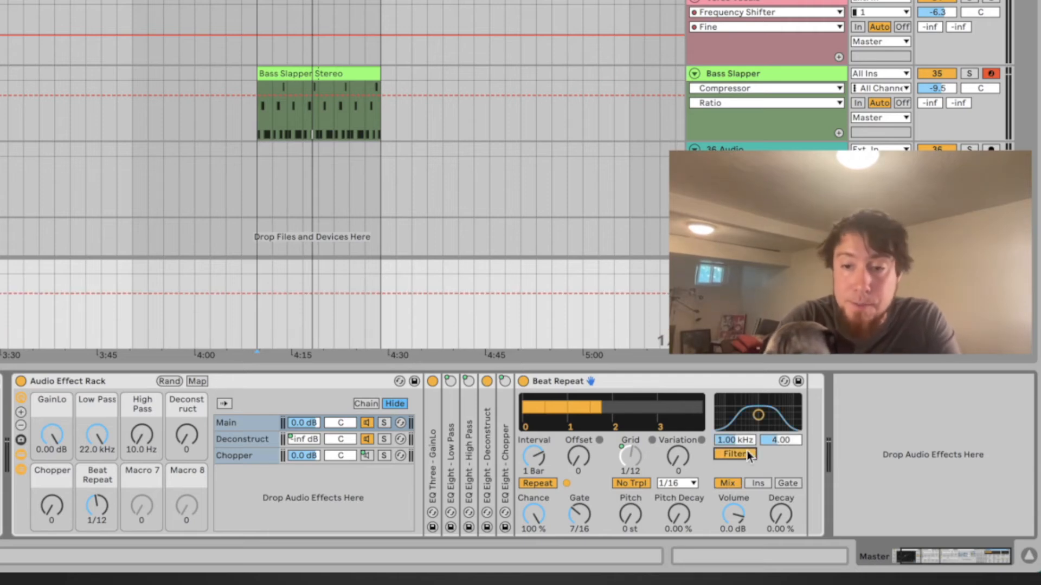
mouse_move(759, 417)
mouse_down()
mouse_move(781, 416)
mouse_move(769, 414)
mouse_up()
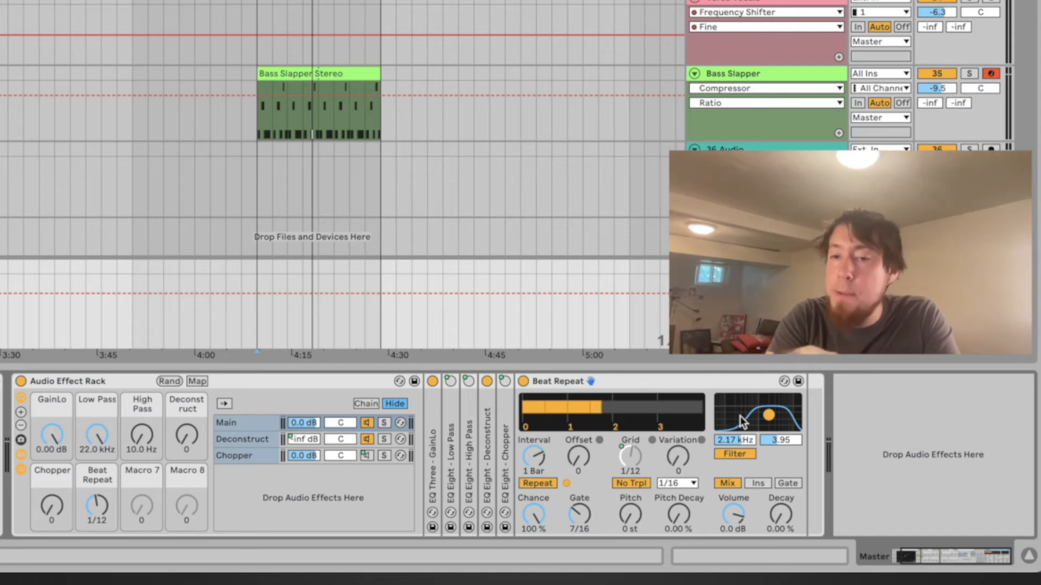
drag(769, 417, 766, 418)
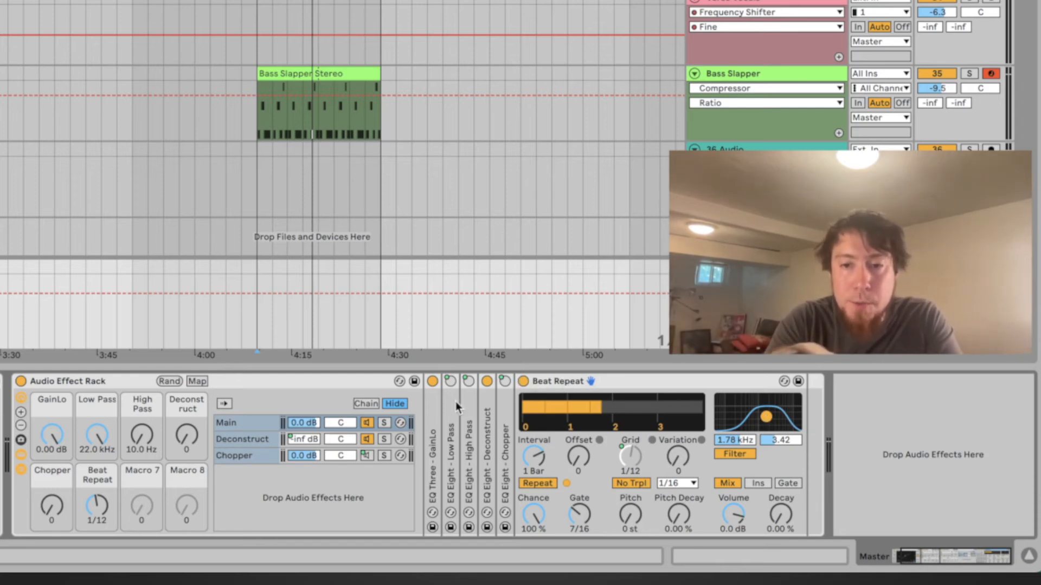
Map the Beat Repeat device's activator to the Beat Repeat macro with its maximum set to 0
drag(100, 502, 100, 550)
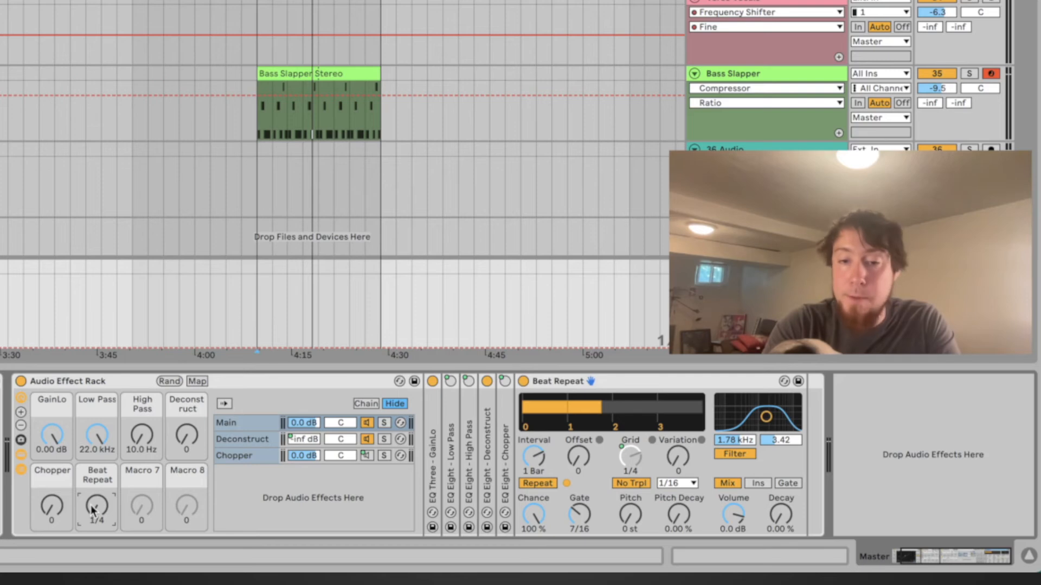
click(197, 382)
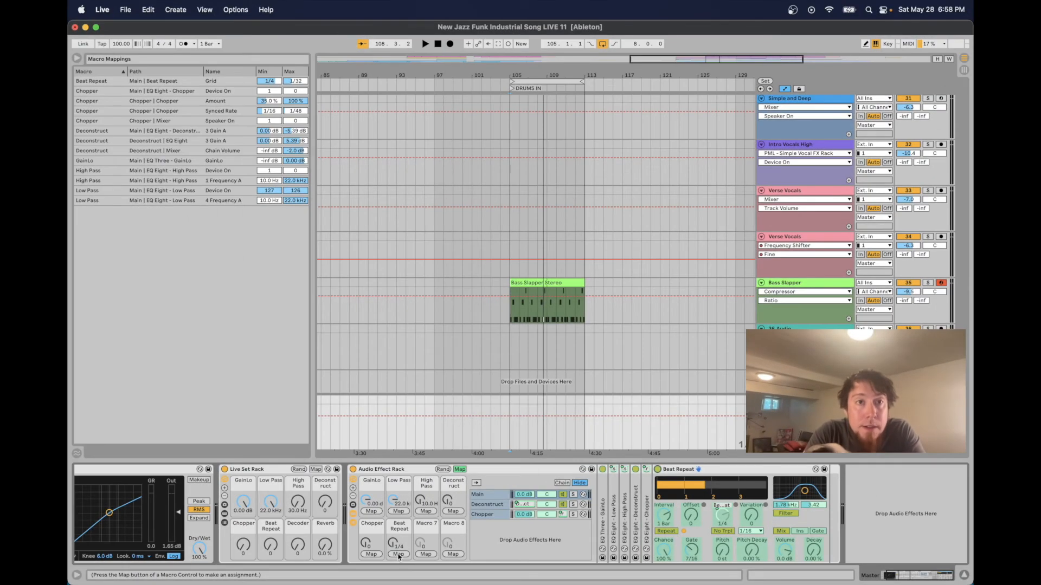
click(396, 555)
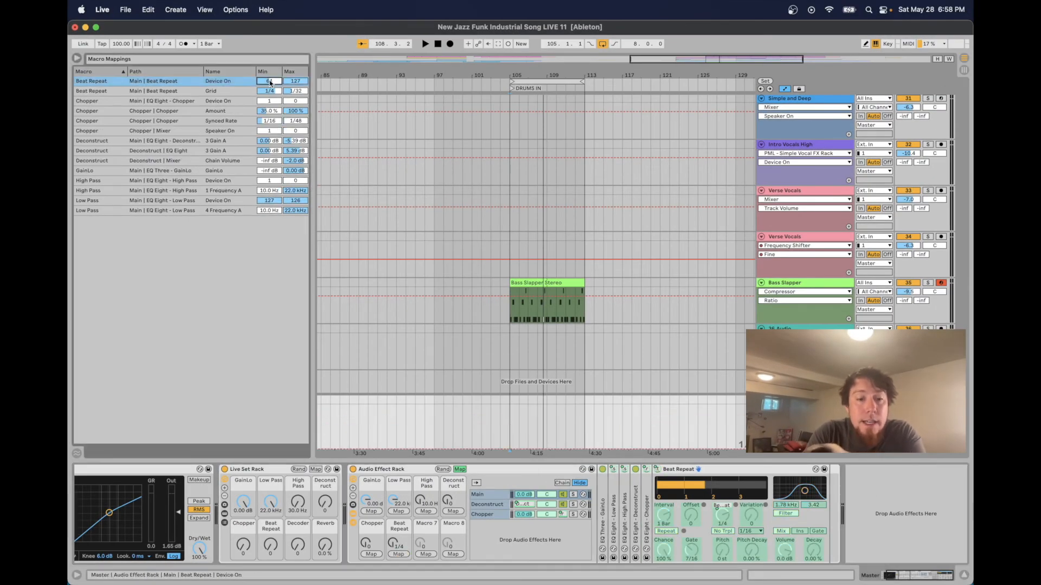
click(295, 81)
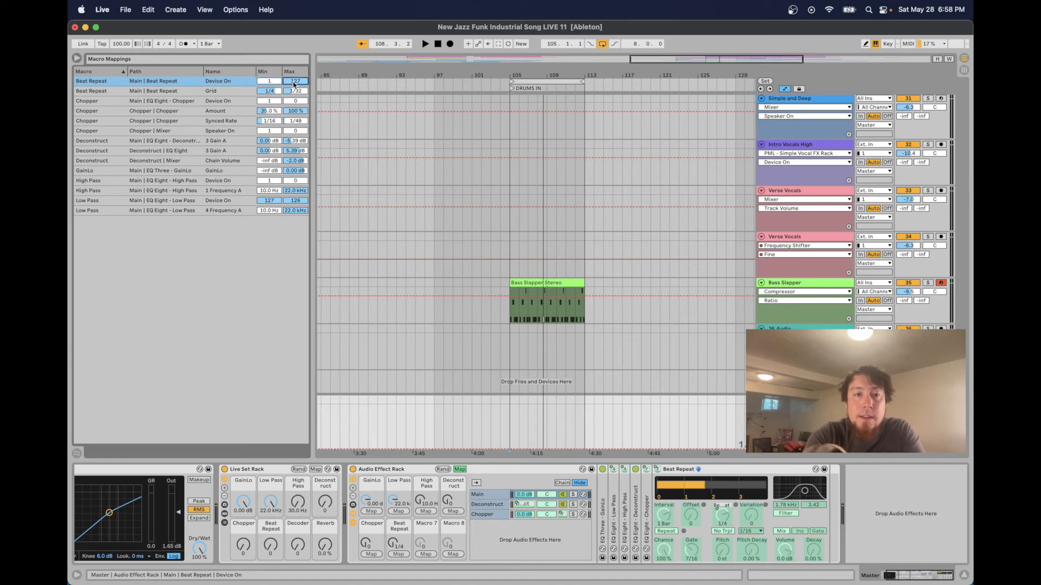
text(0)
key(Return)
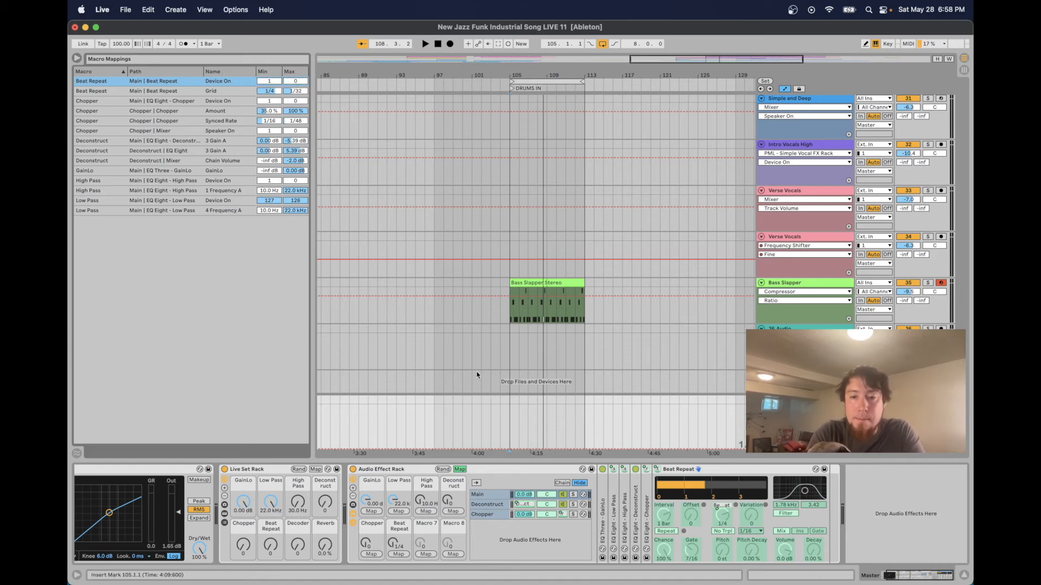
click(457, 471)
click(458, 470)
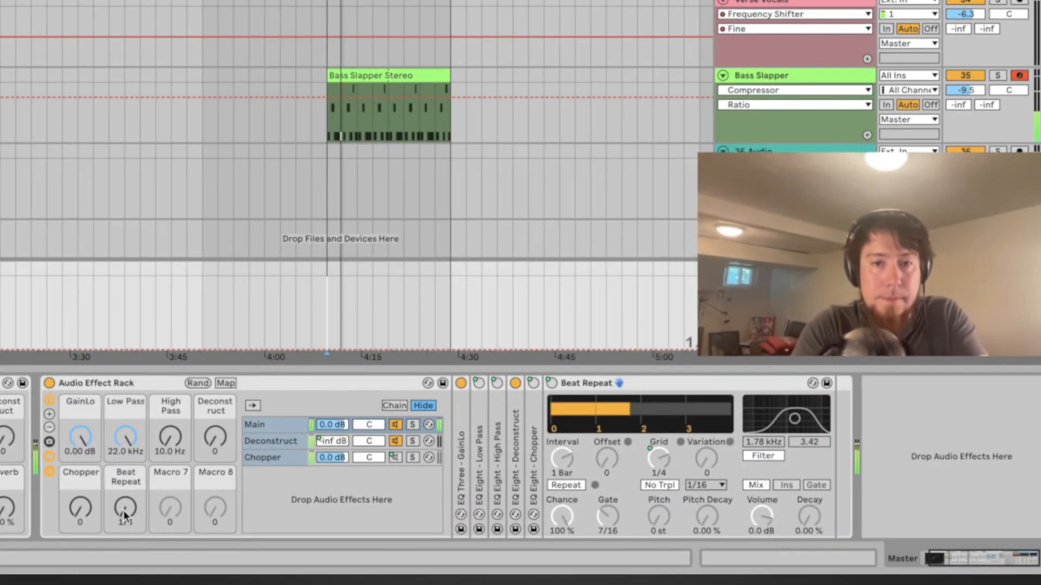
Sweep the Beat Repeat macro upward to test its mappings
drag(125, 508, 125, 439)
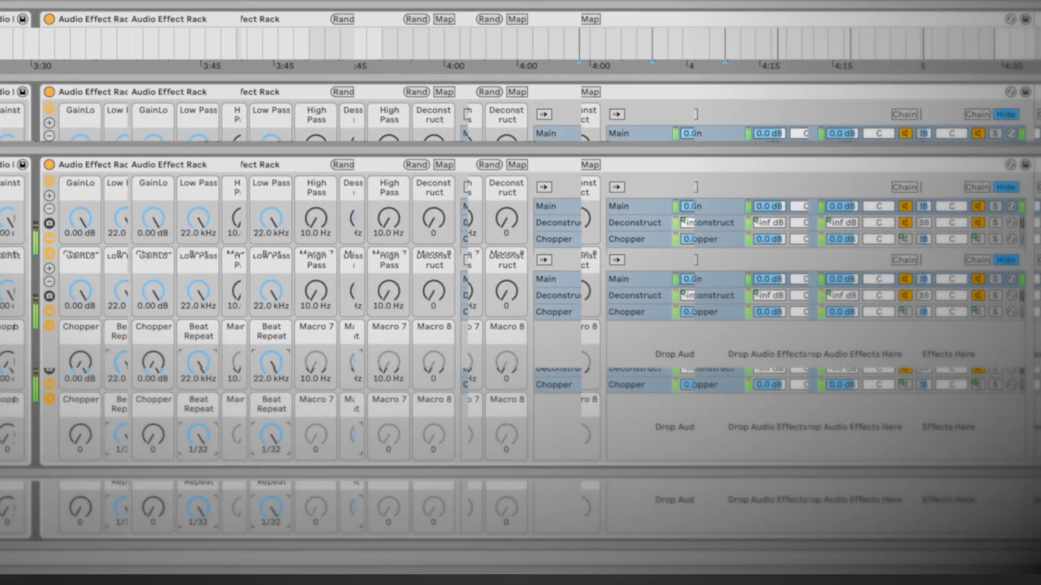
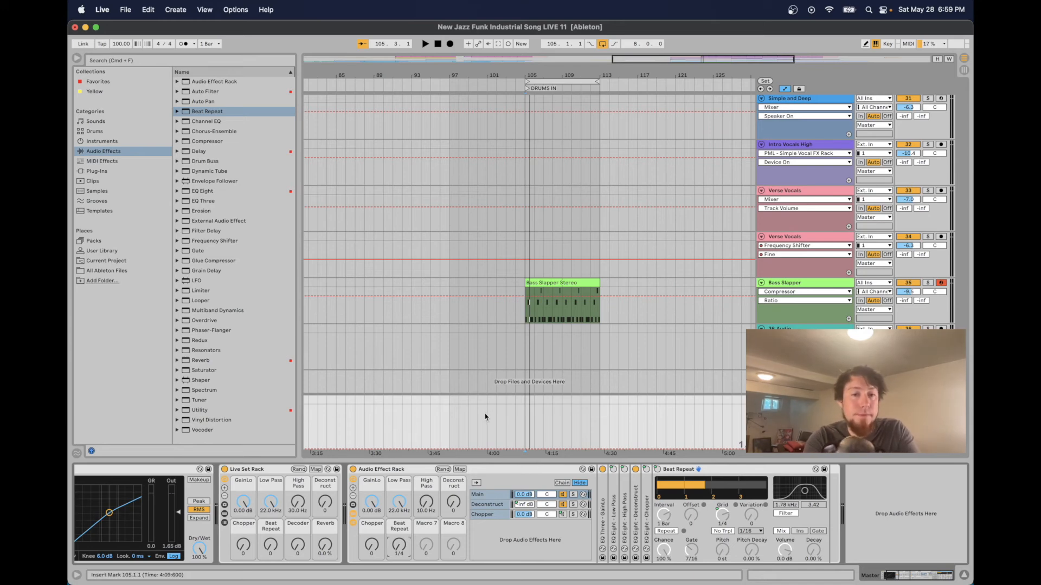
Play back the bass clip briefly to audition the Beat Repeat macro
key(space)
key(space)
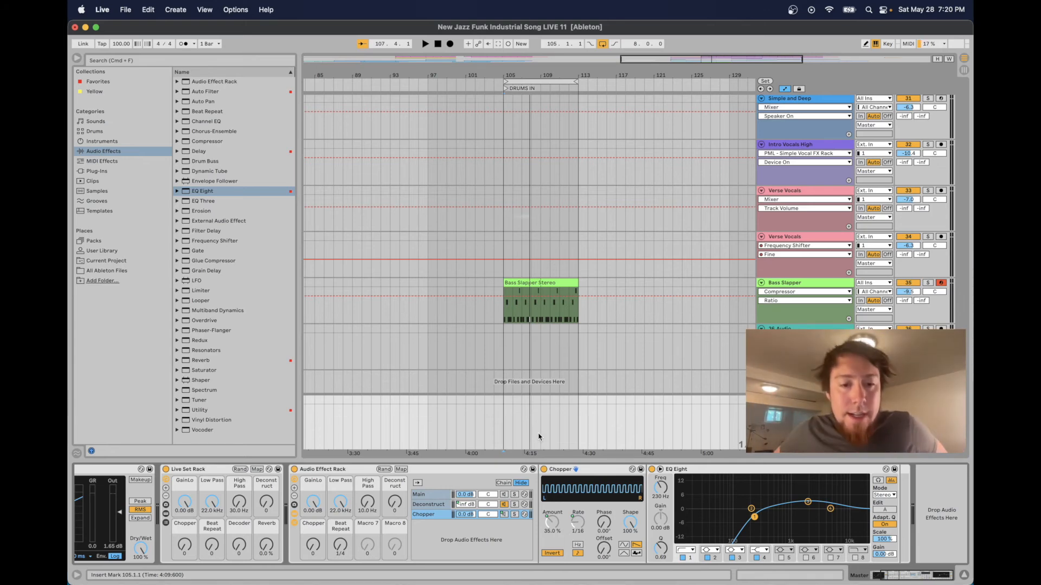
Rename Macro 7 to Decoder and create a new chain named Decoder in the rack
click(366, 524)
key(super+r)
text(Decoder)
click(427, 536)
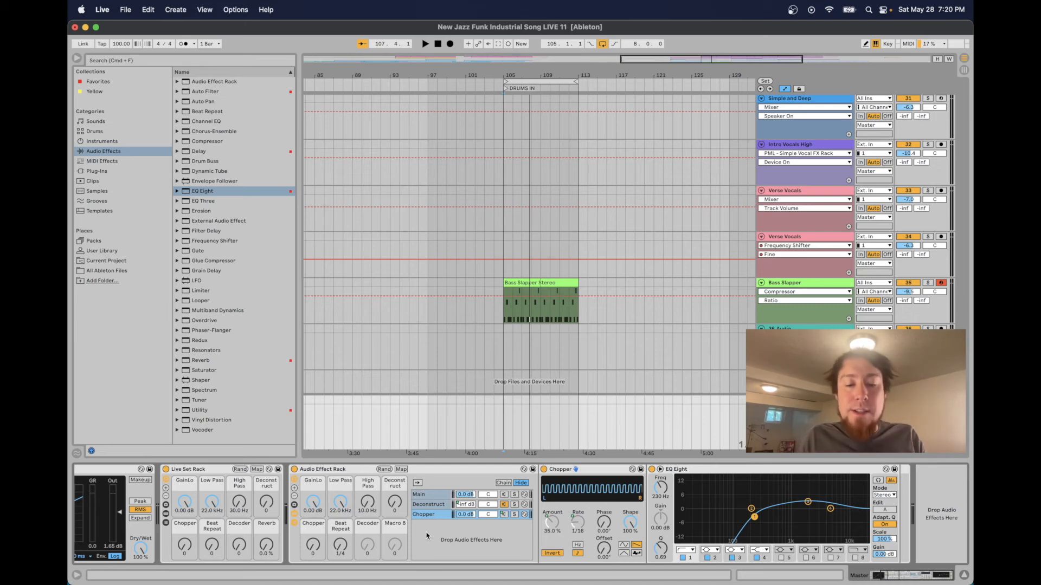
right_click(427, 536)
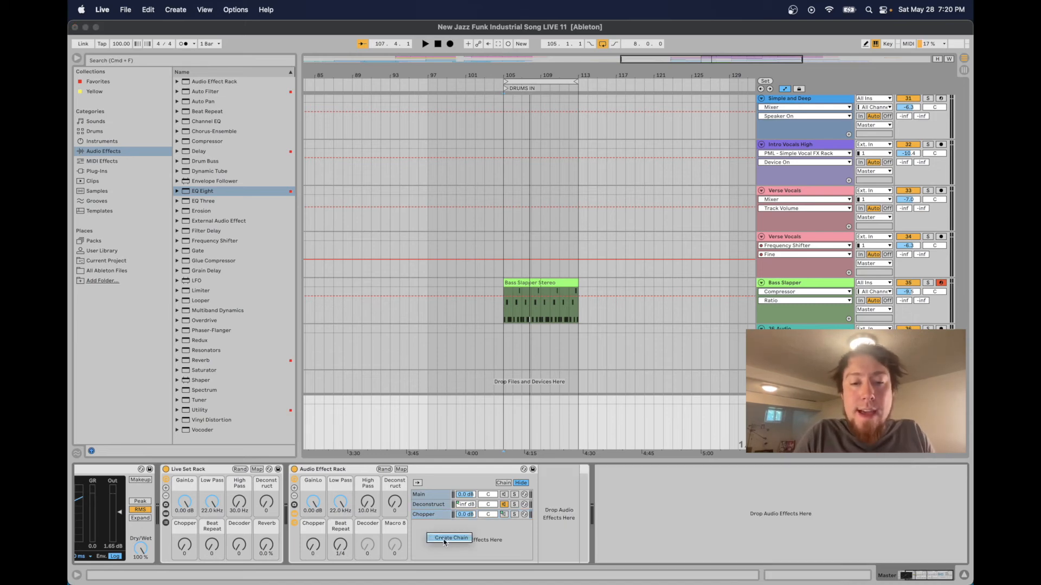
click(444, 538)
text(Decoder)
key(Return)
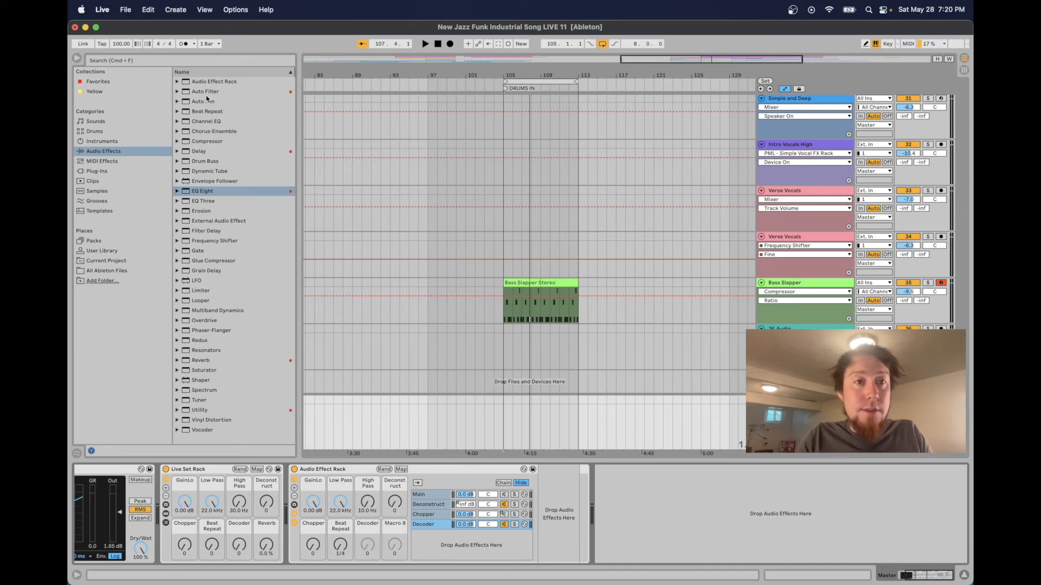
Add an Auto Pan to the Decoder chain and set its amount to about 73.8 %
click(210, 101)
drag(206, 103, 512, 526)
drag(667, 473, 669, 472)
drag(734, 472, 734, 438)
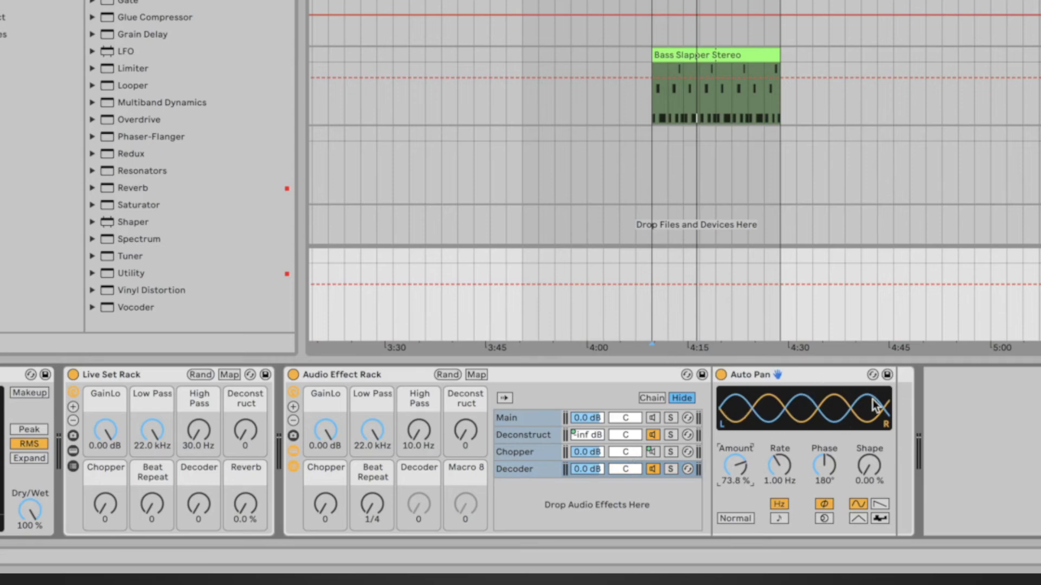
Give Auto Pan the random waveform with a tempo-synced 1/32 rate, 100 % width and 100 % shape
click(880, 518)
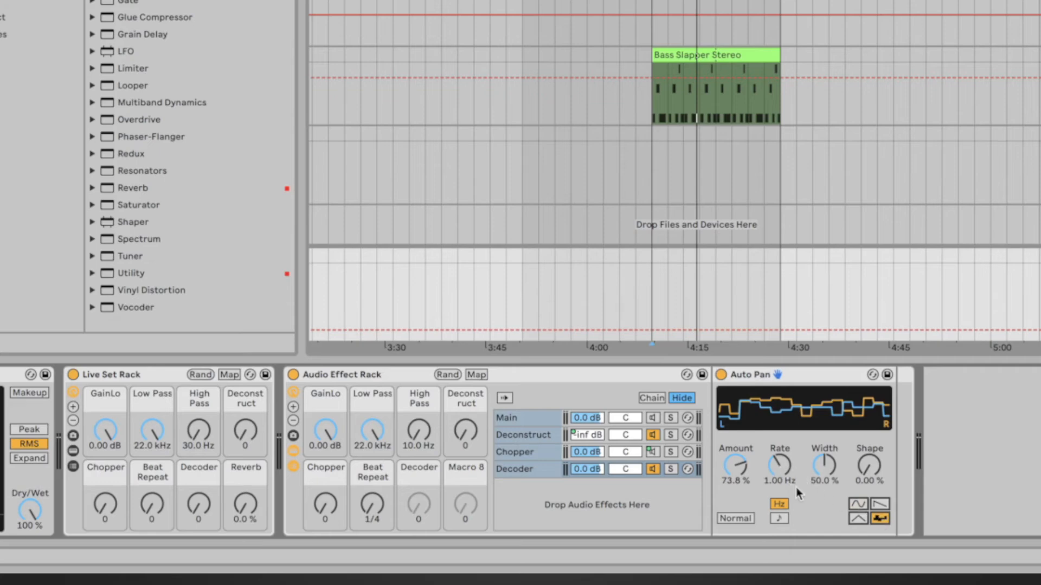
click(780, 519)
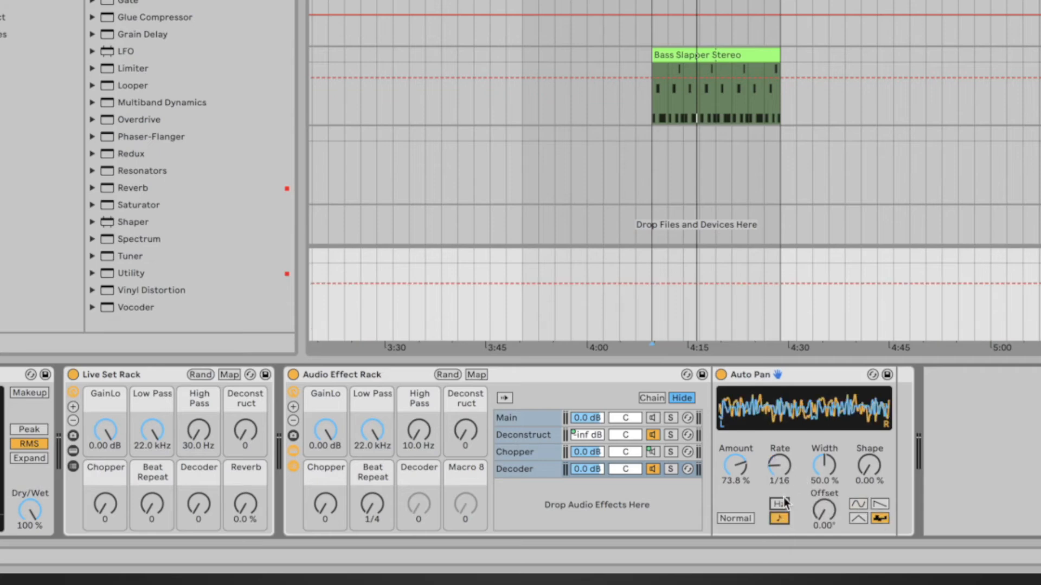
click(779, 467)
drag(781, 470, 869, 461)
click(827, 474)
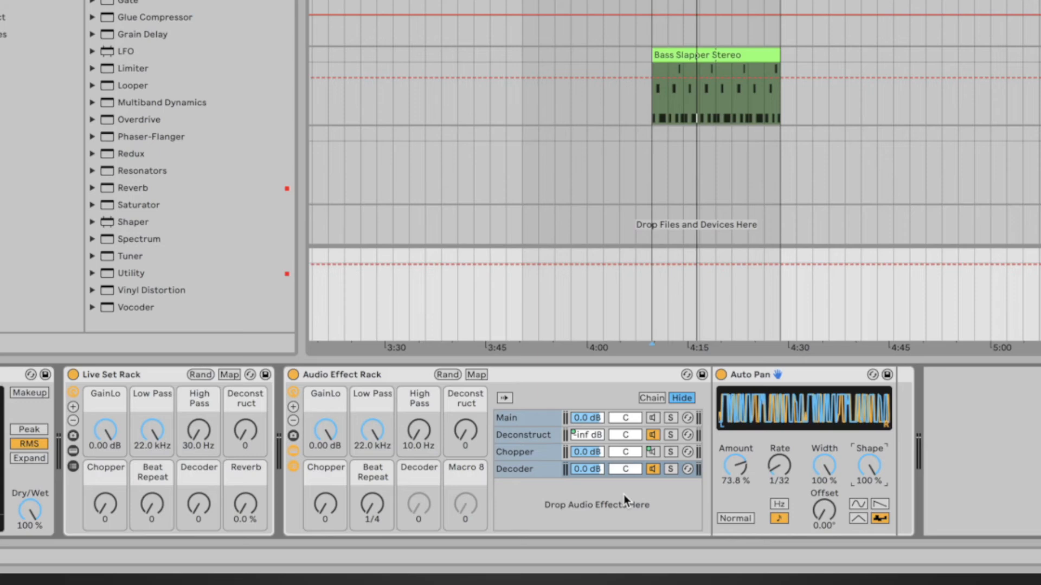
Add a Beat Repeat after Auto Pan with interval 1/16, offset 4/16, grid 1/32 and variation 2
drag(137, 0, 897, 448)
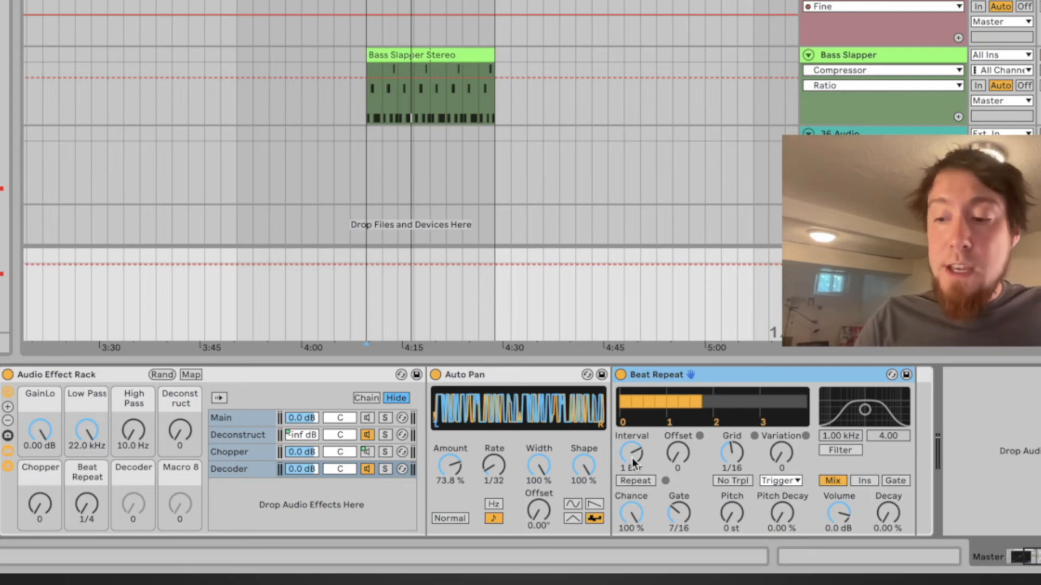
drag(631, 457, 631, 479)
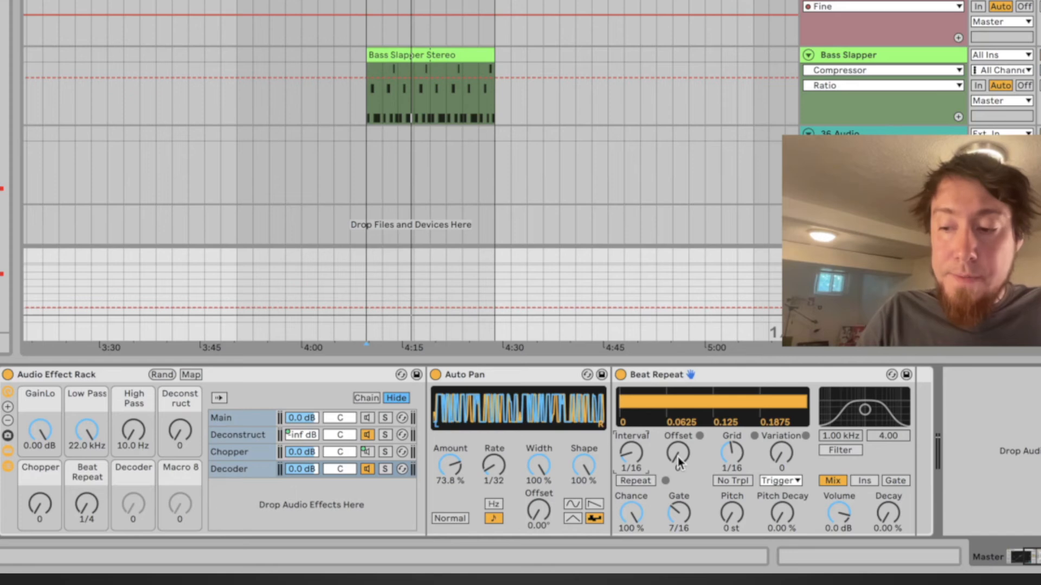
mouse_move(678, 457)
mouse_down()
mouse_move(677, 434)
mouse_move(678, 444)
mouse_up()
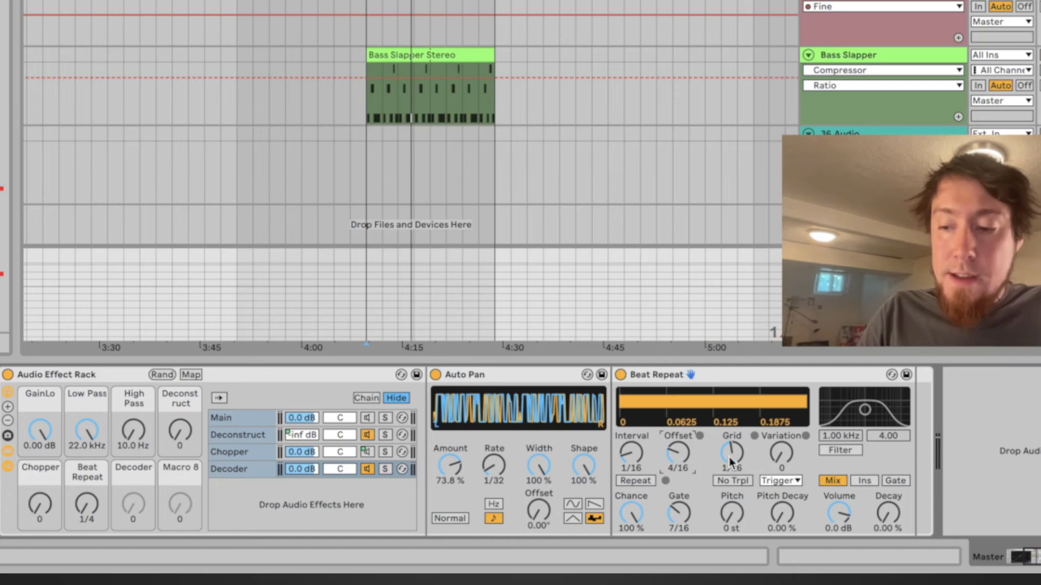
drag(730, 462, 789, 450)
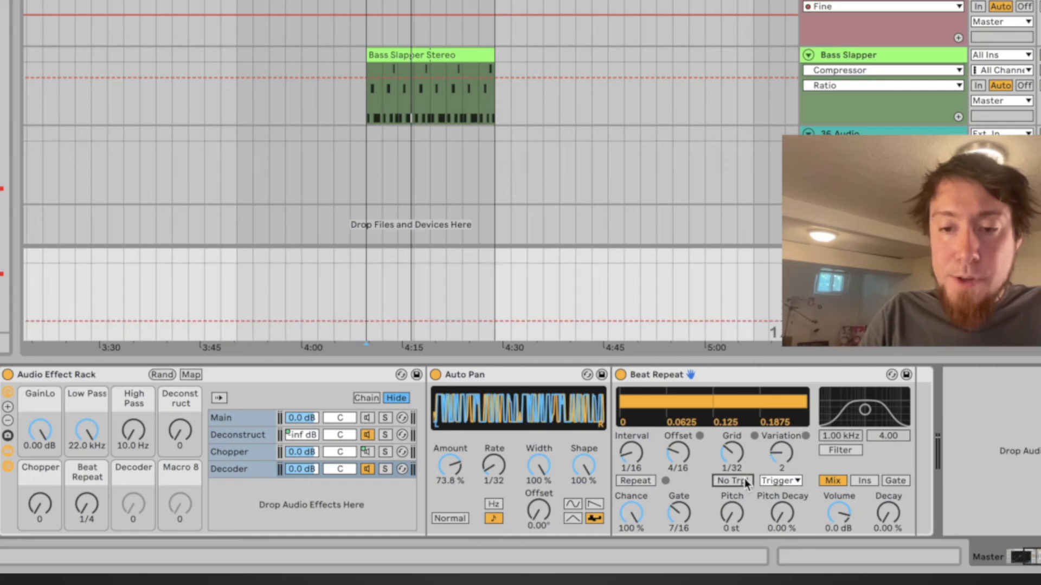
Enable No Trpl on Beat Repeat and set variation mode 1/16, chance 82.5 %, gate 11/16 and Ins output mode
click(744, 480)
click(795, 481)
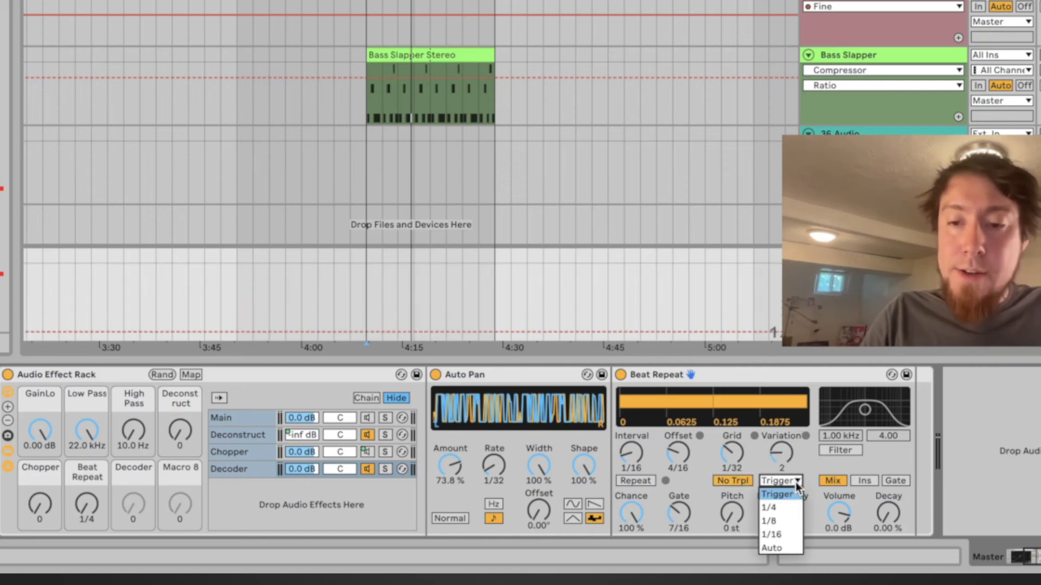
click(790, 534)
drag(630, 514, 630, 528)
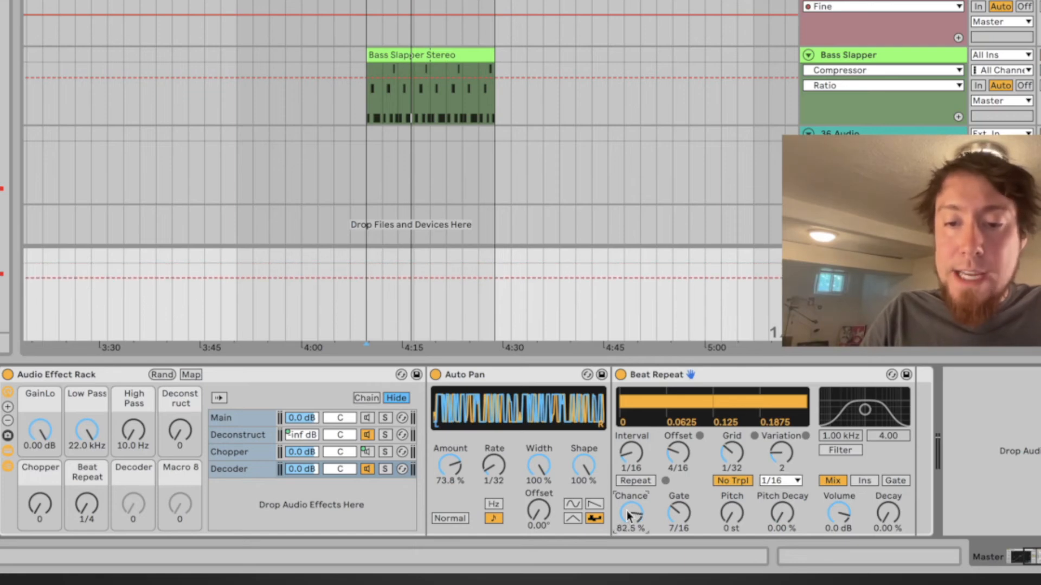
drag(674, 509, 674, 496)
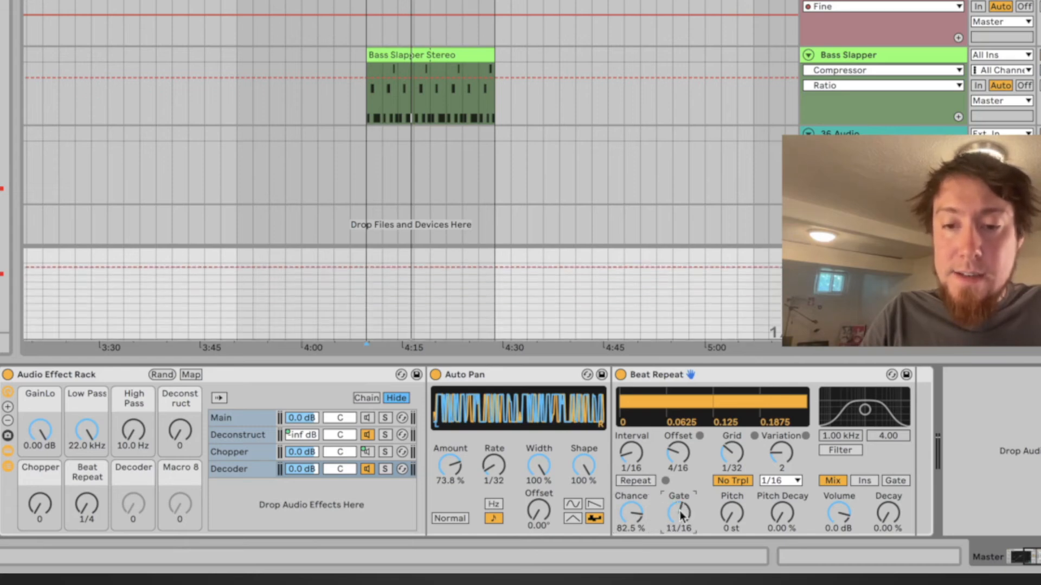
click(864, 480)
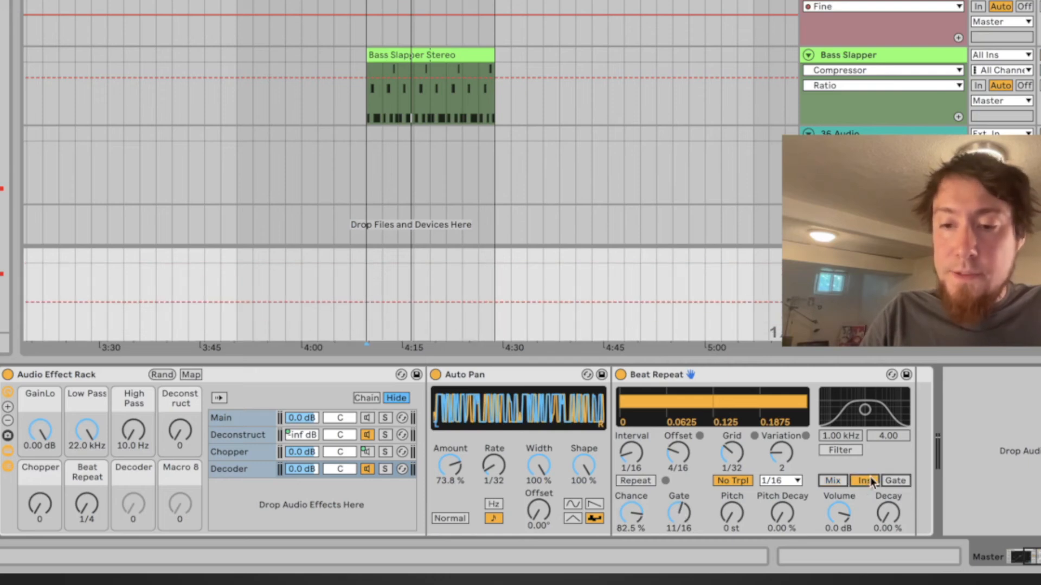
Enable Beat Repeat's filter at about 1.36 kHz with a width of 2.29, and audition the Decoder chain
click(841, 454)
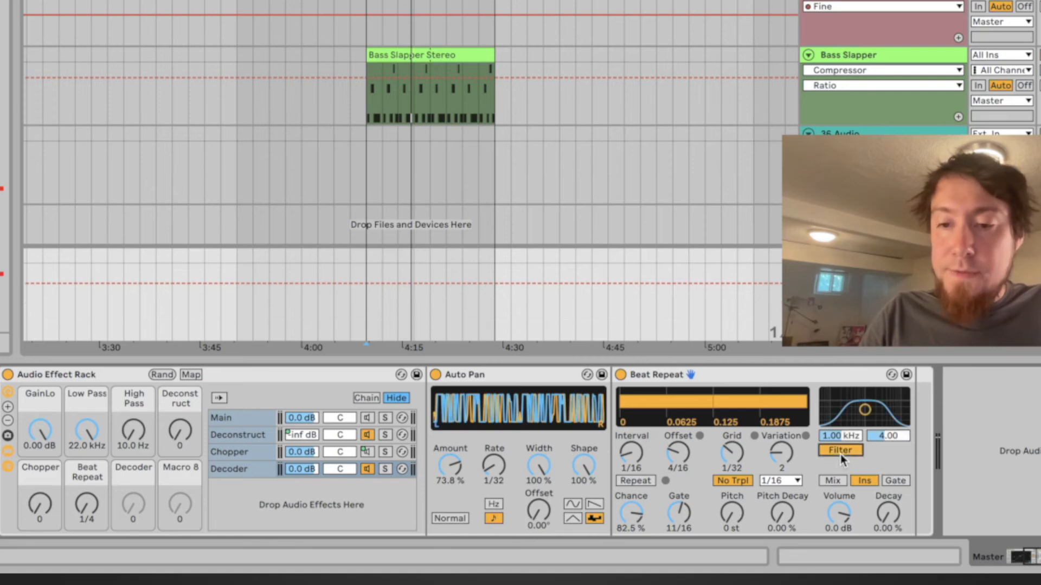
drag(865, 422, 879, 439)
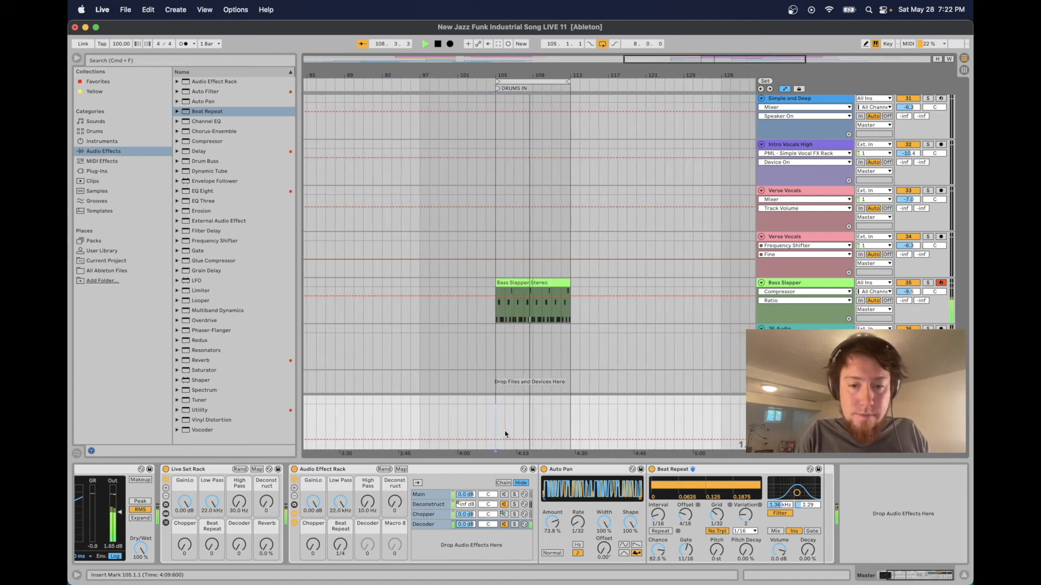
key(space)
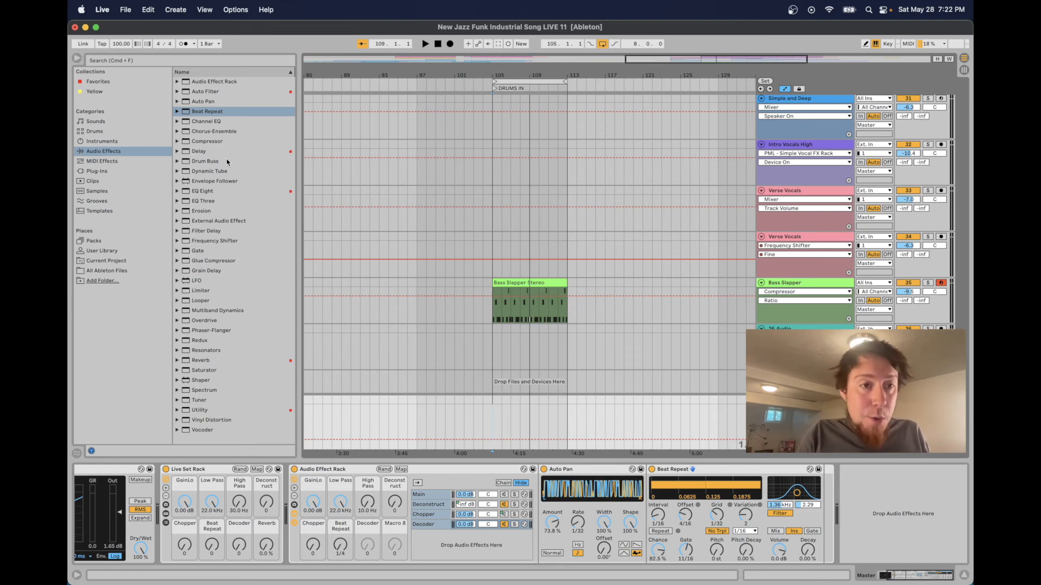
Add an EQ Eight after Beat Repeat and make band 1 a low cut at about 186 Hz
drag(211, 193, 825, 522)
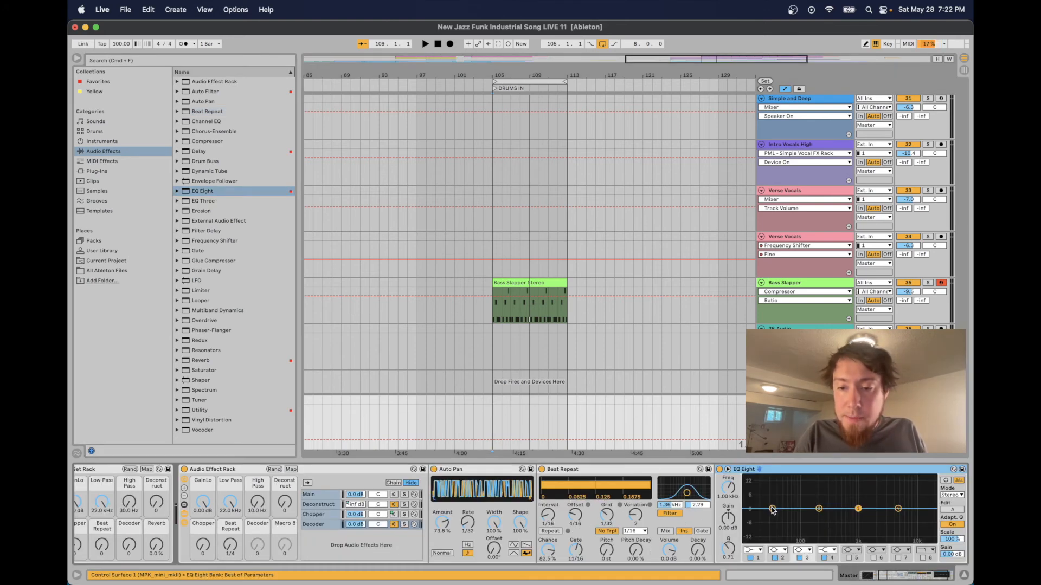
click(760, 551)
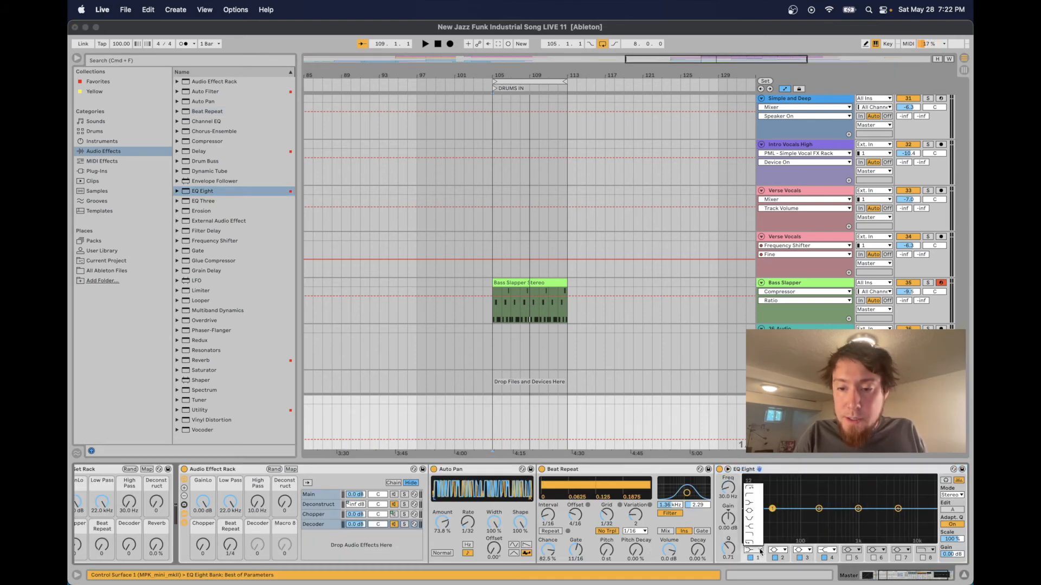
click(751, 497)
drag(773, 516, 817, 516)
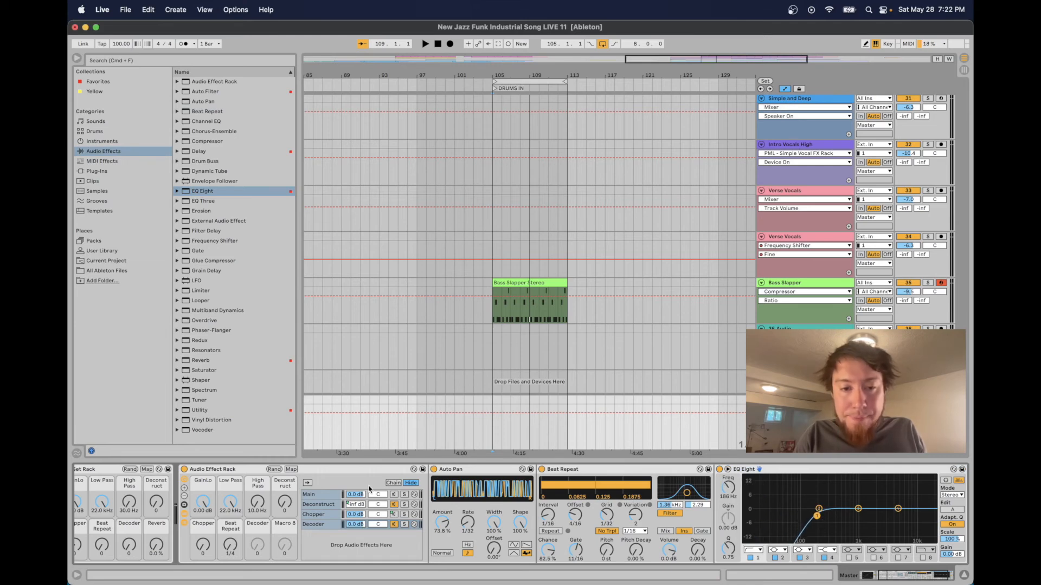
Map the Decoder chain's volume to the Decoder macro with its maximum set to -2.0 dB
click(336, 472)
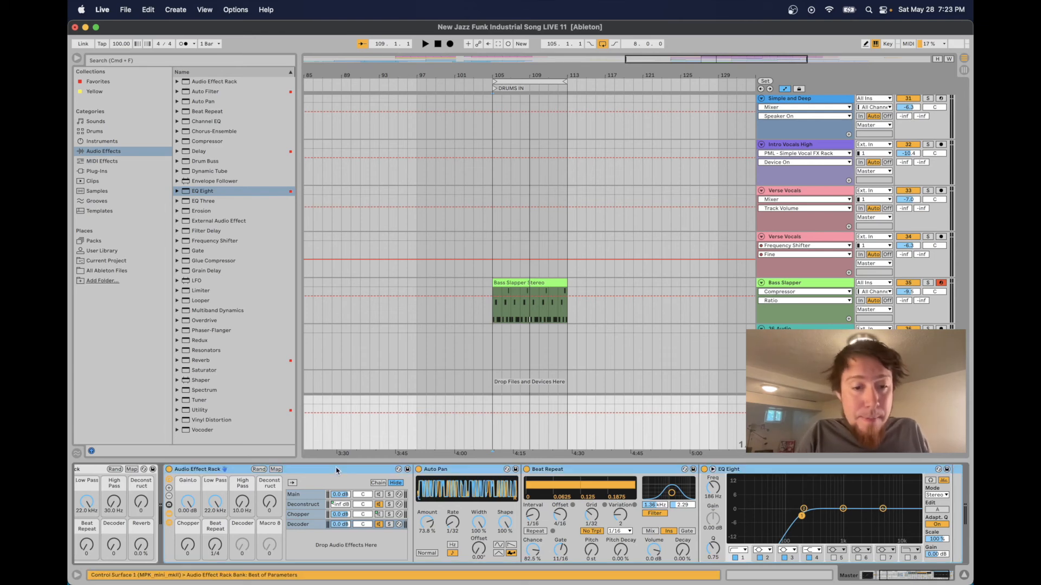
click(276, 469)
click(341, 525)
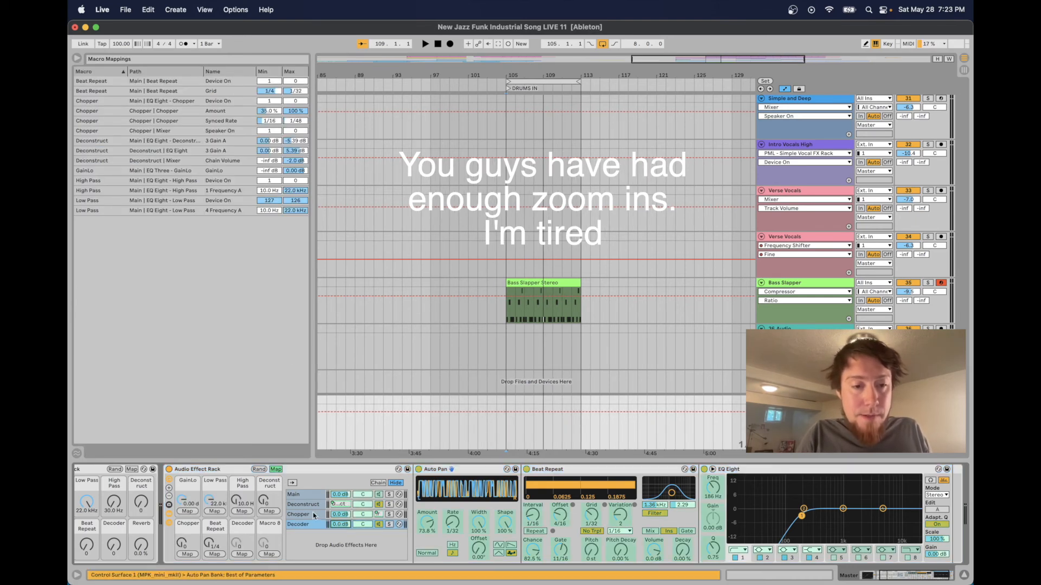
click(242, 554)
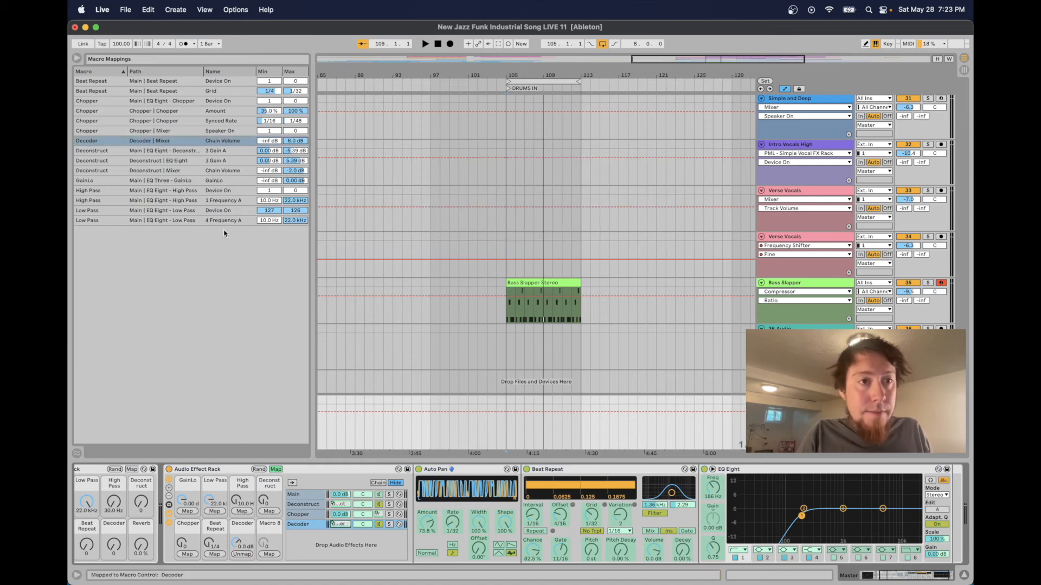
drag(290, 142, 296, 149)
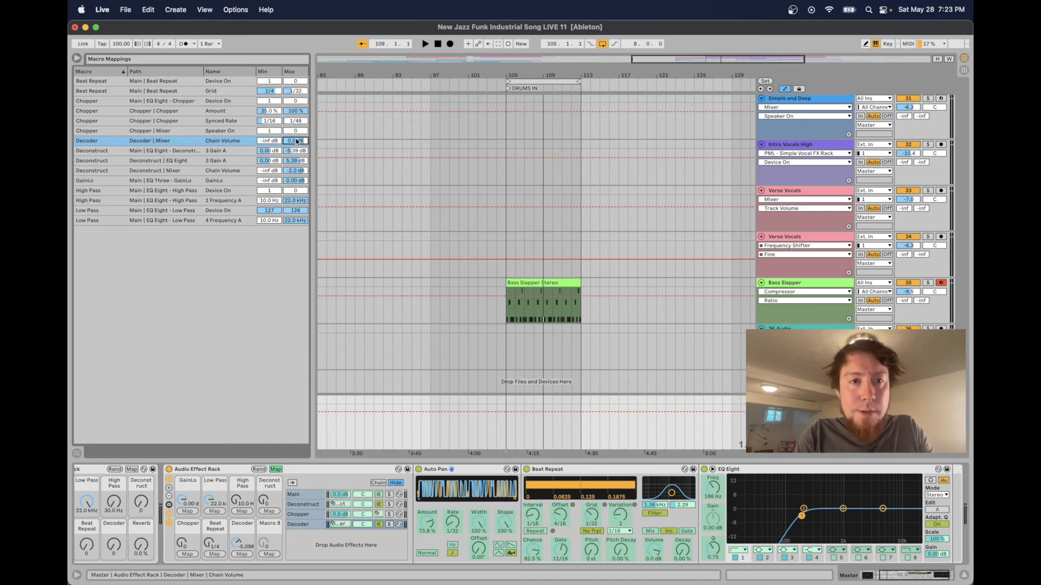
drag(296, 142, 295, 146)
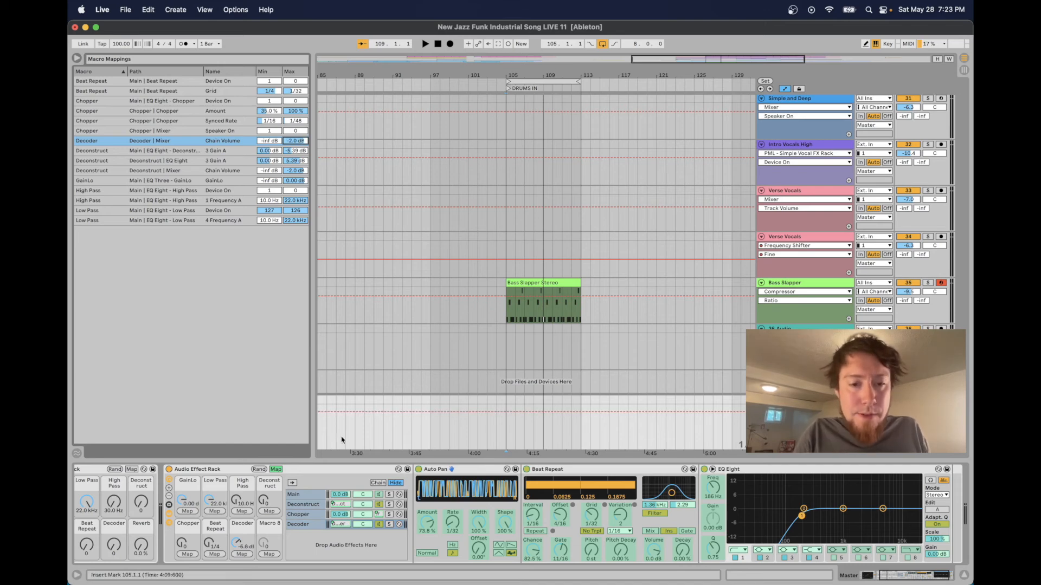
click(276, 470)
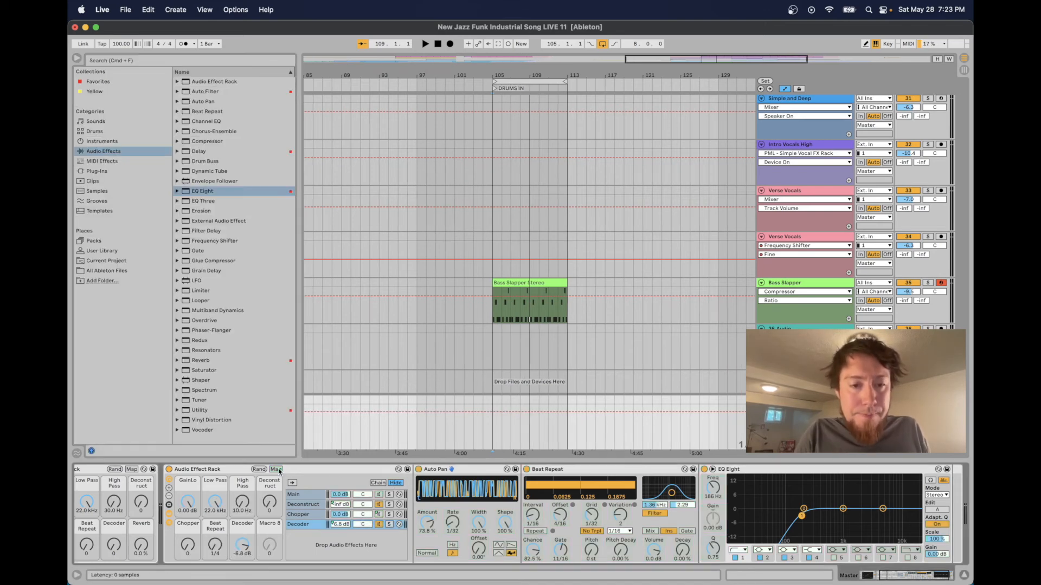
Collapse the Main chain's Beat Repeat and add a Utility at the end of that chain
click(306, 495)
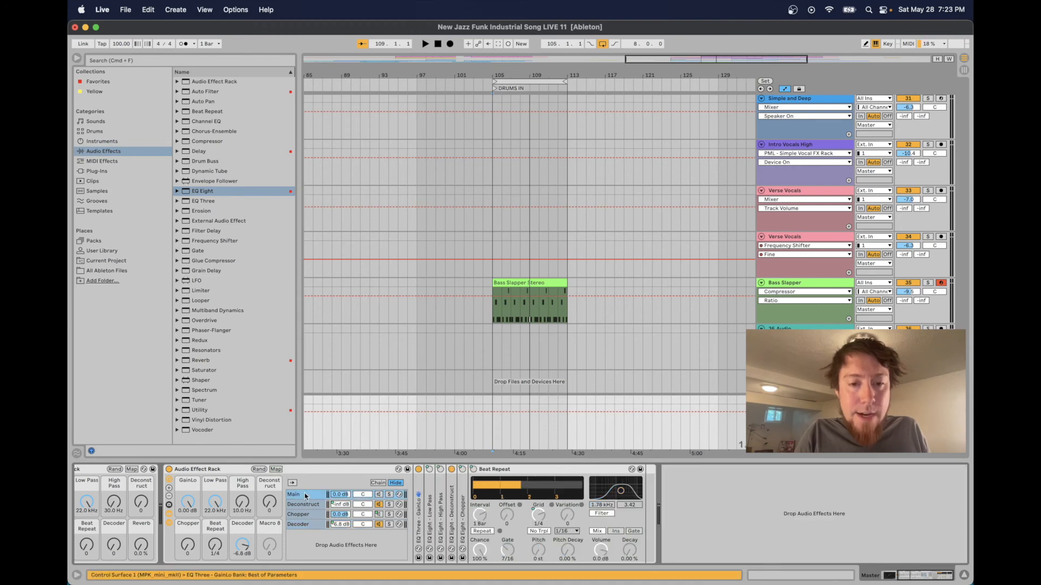
double_click(491, 470)
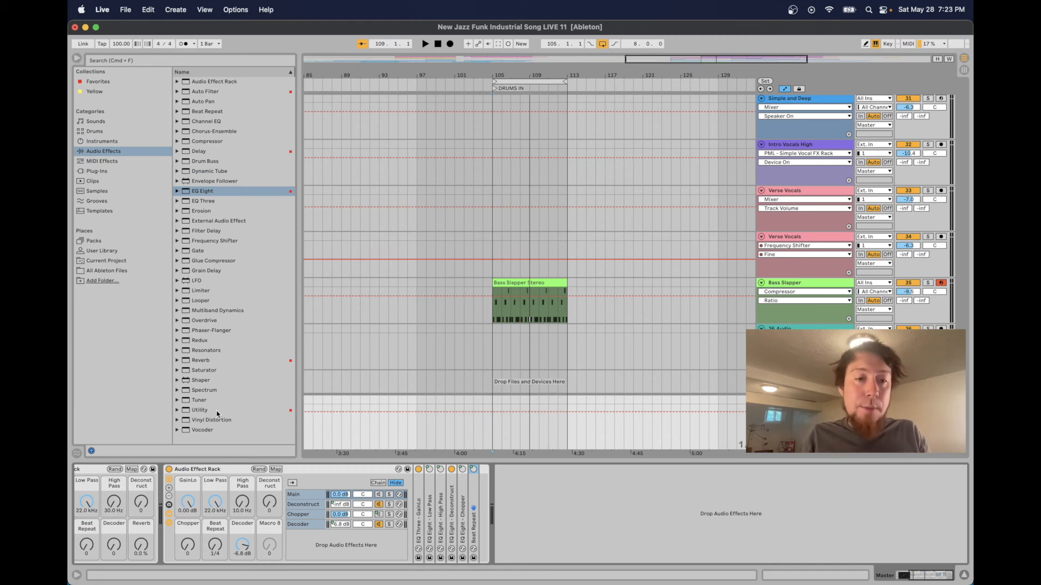
drag(200, 410, 480, 493)
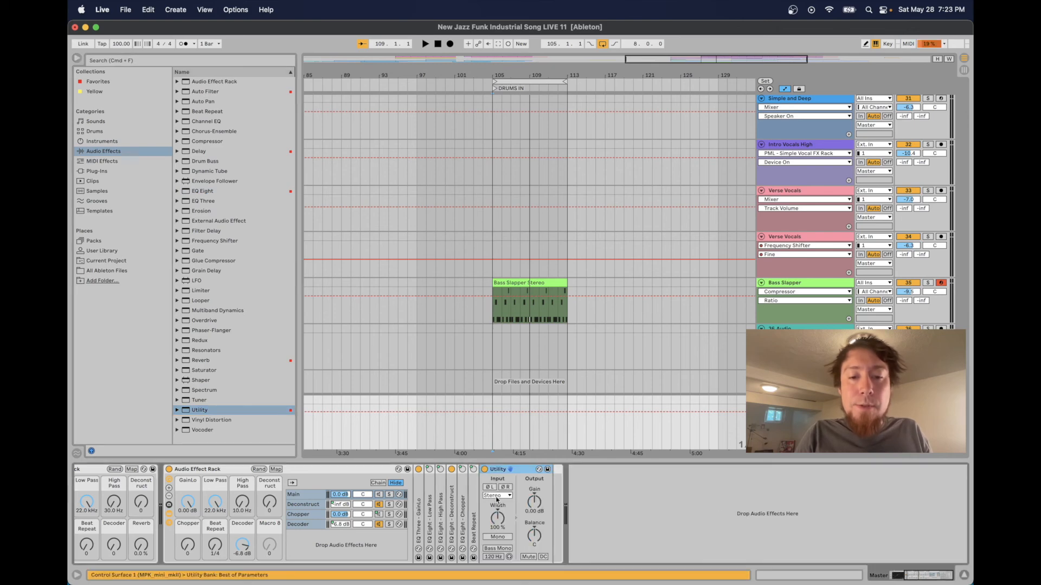
Map the Main chain's Utility gain to the Decoder macro, with minimum 0 dB and maximum about -6 dB
click(535, 502)
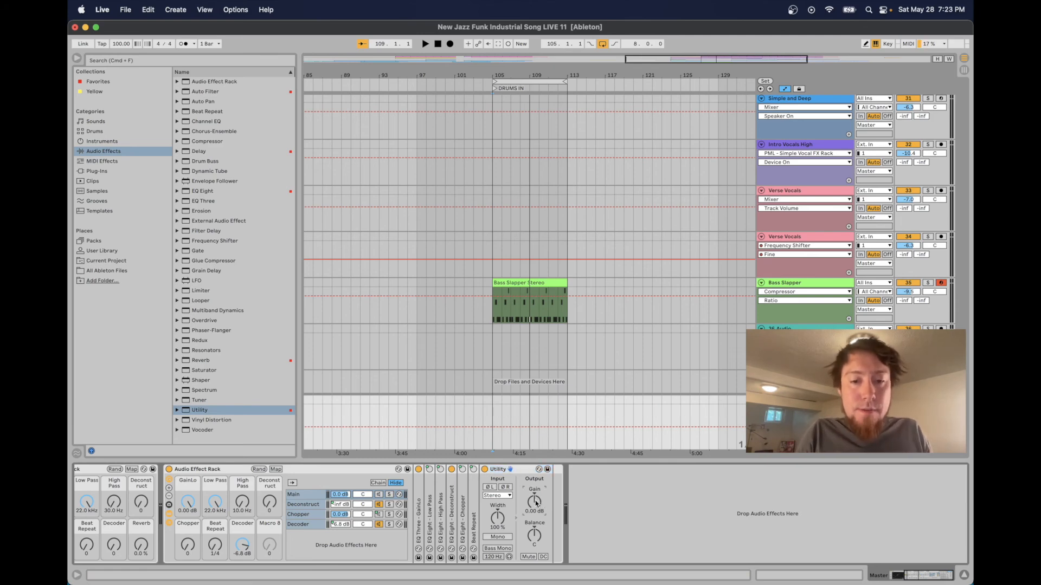
click(276, 470)
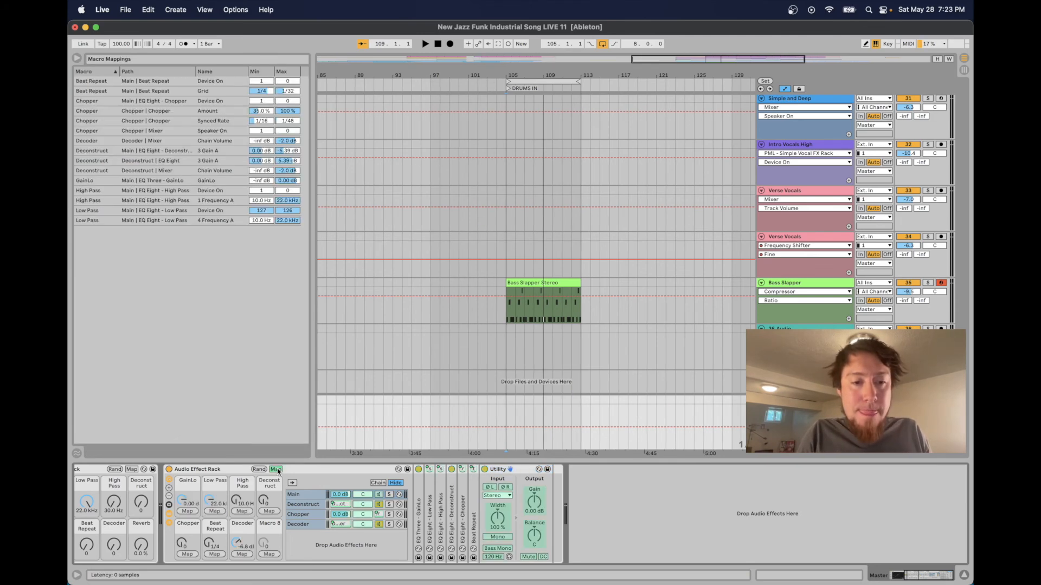
click(247, 555)
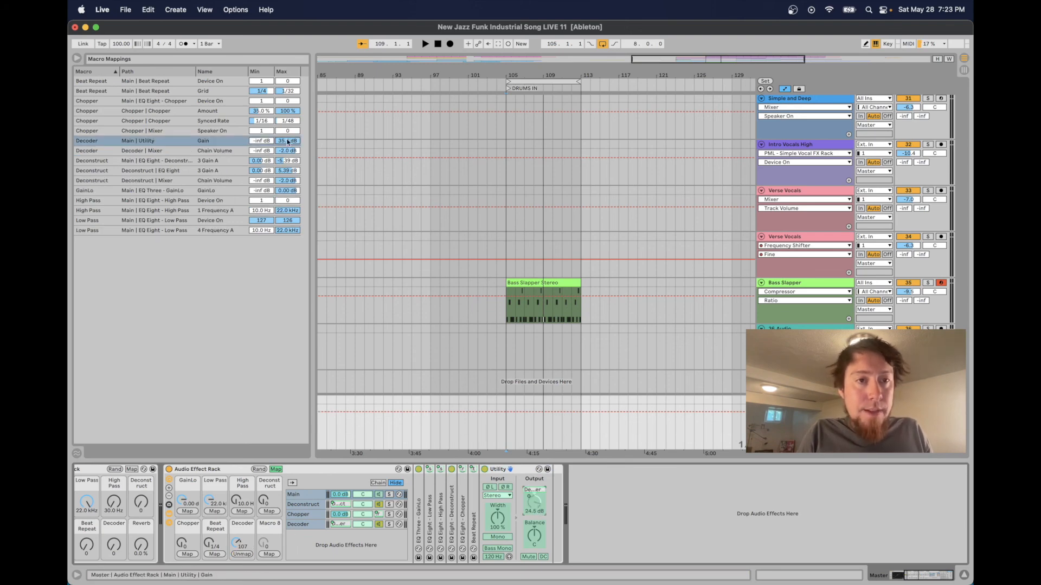
click(260, 142)
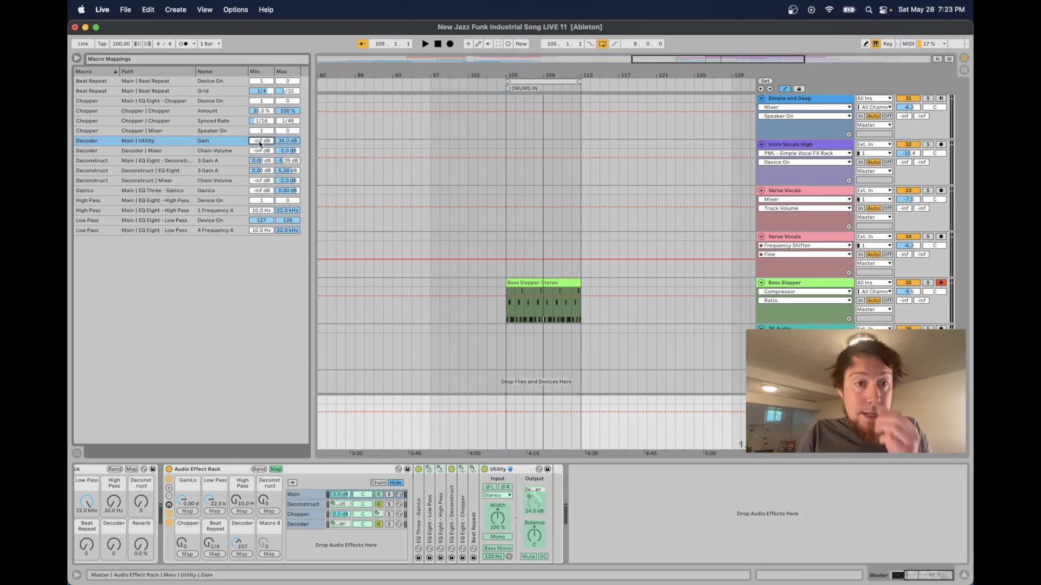
text(0)
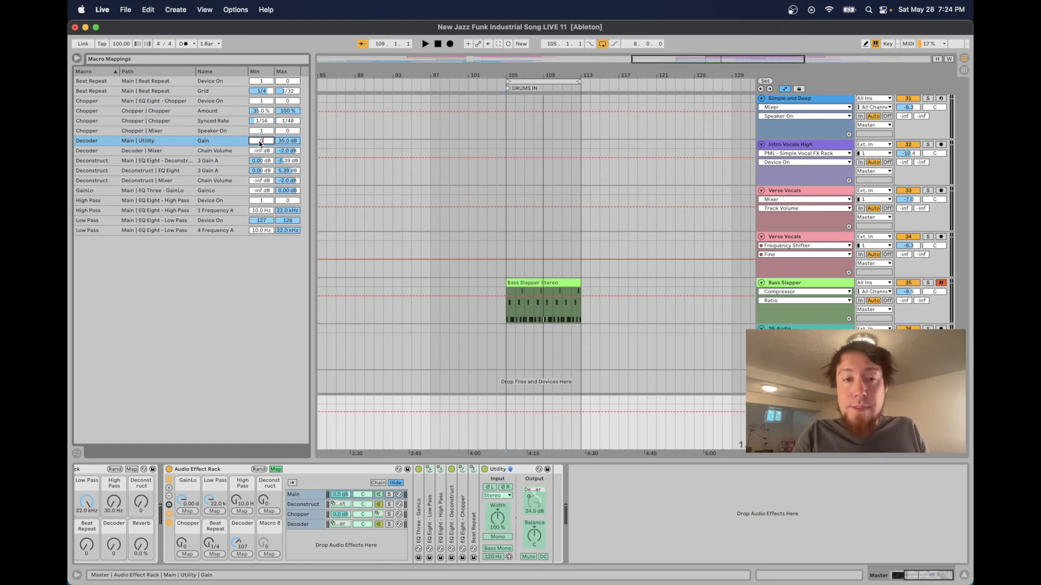
click(283, 143)
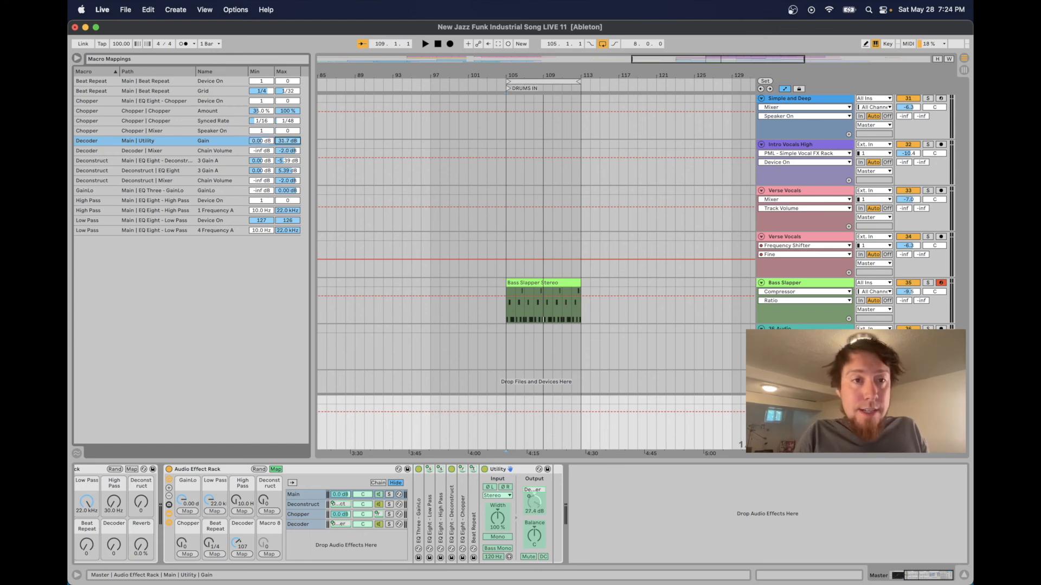
drag(283, 143, 283, 154)
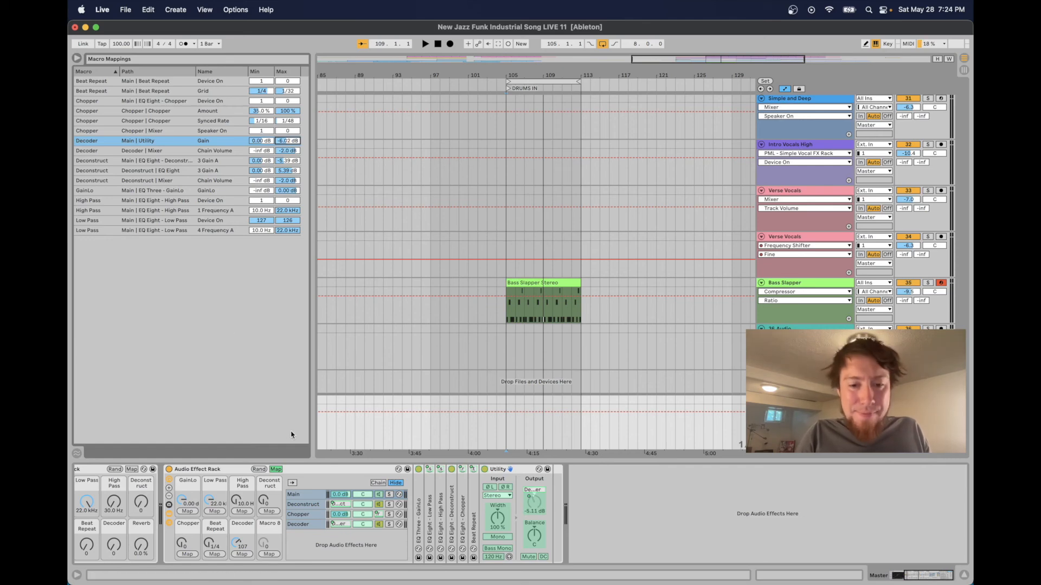
click(276, 469)
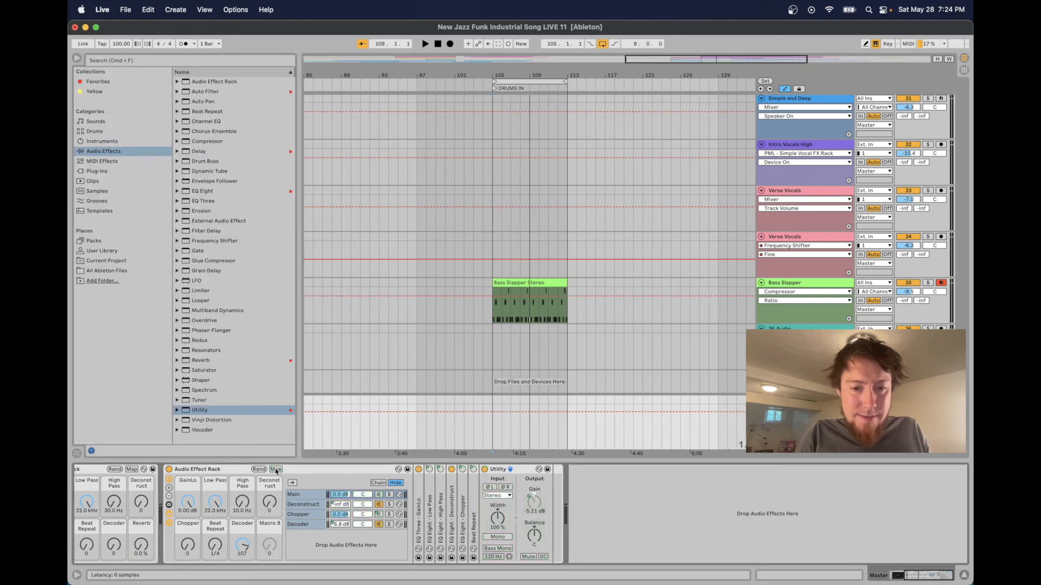
Turn the Decoder macro down to 0 and show the Decoder chain's devices
drag(242, 545, 242, 580)
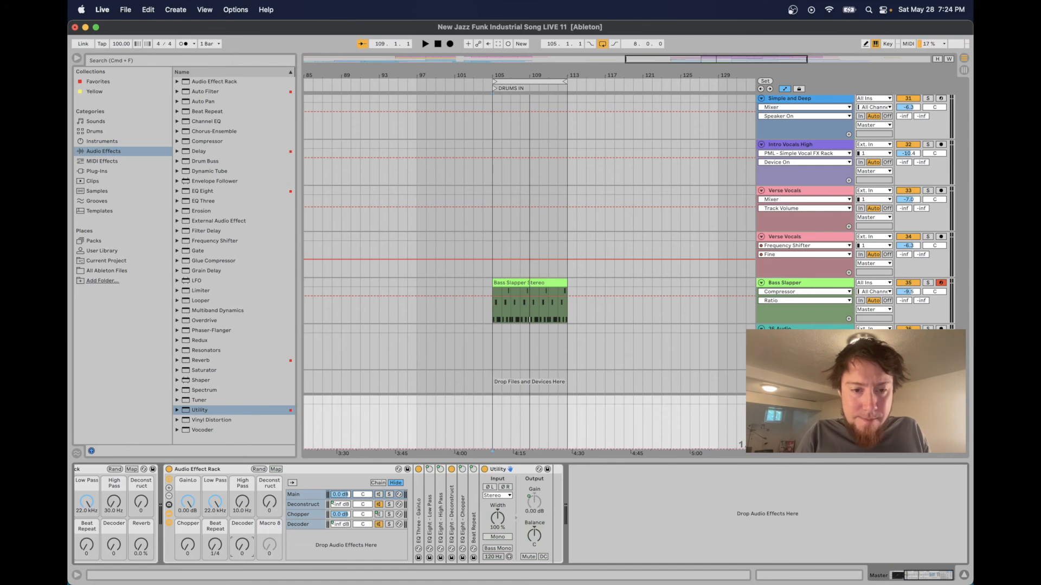
click(294, 526)
drag(243, 545, 242, 575)
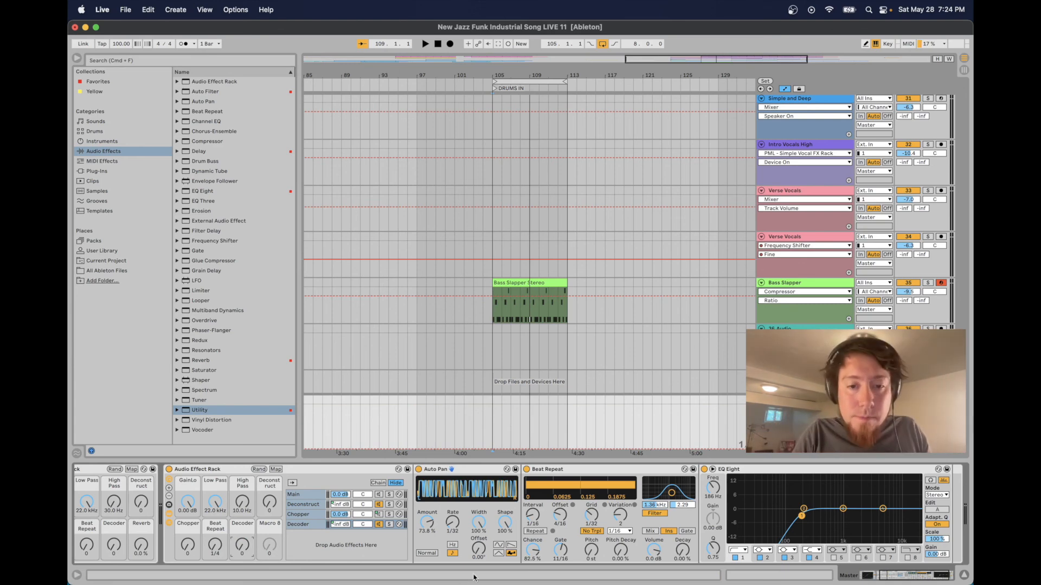
Turn the Main chain back on and start playback from bar 105
click(494, 428)
key(space)
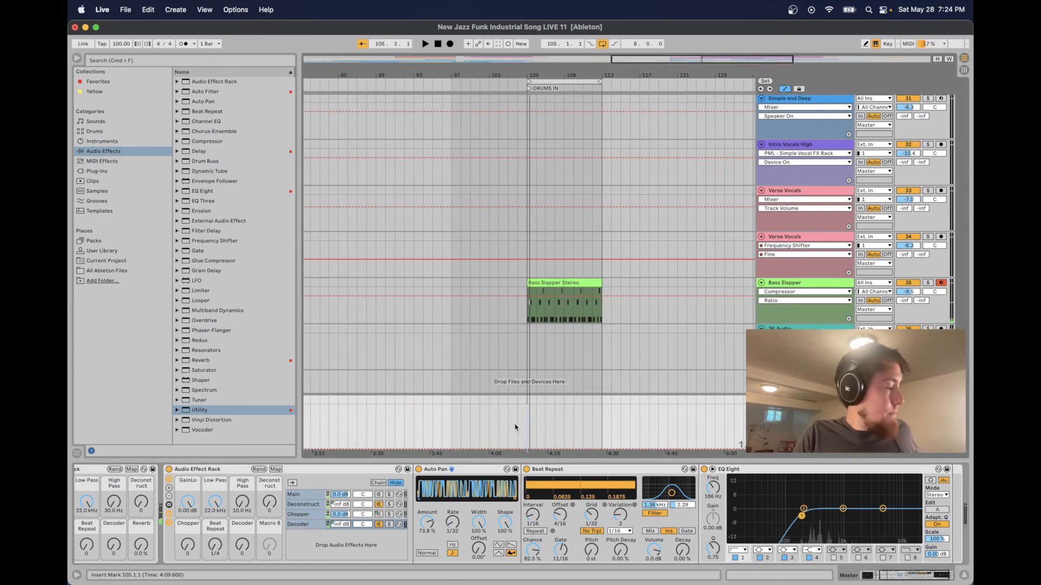
click(312, 495)
click(379, 494)
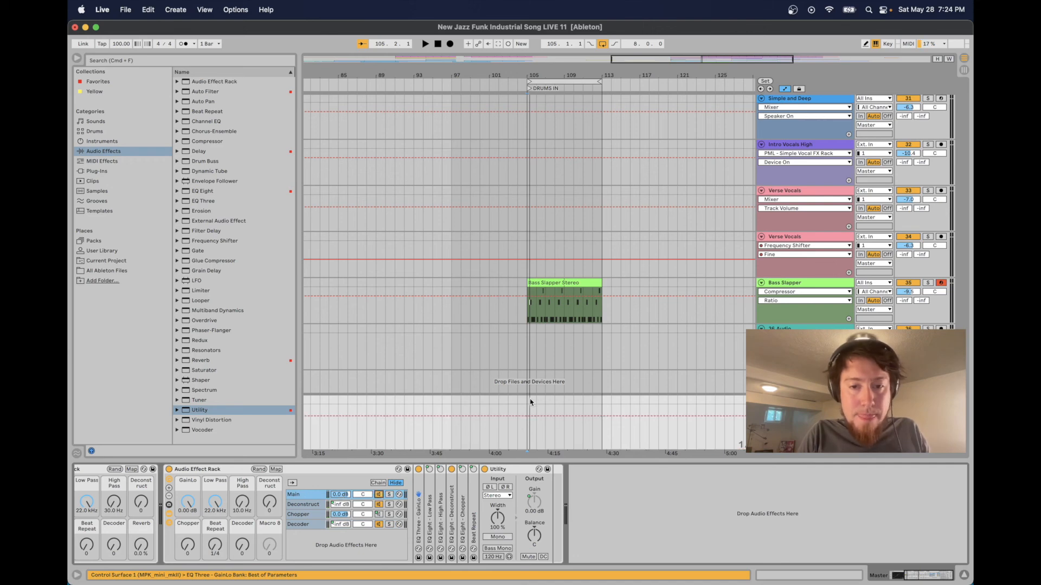
key(space)
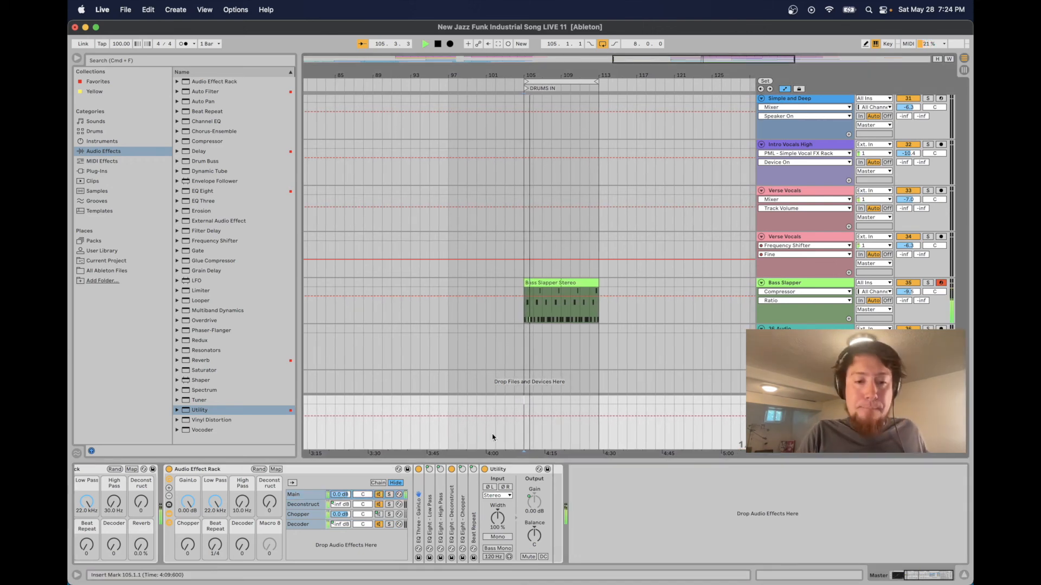
Audition the Decoder macro during playback by sweeping it up to 127 and back to 0, and stop playback
click(311, 523)
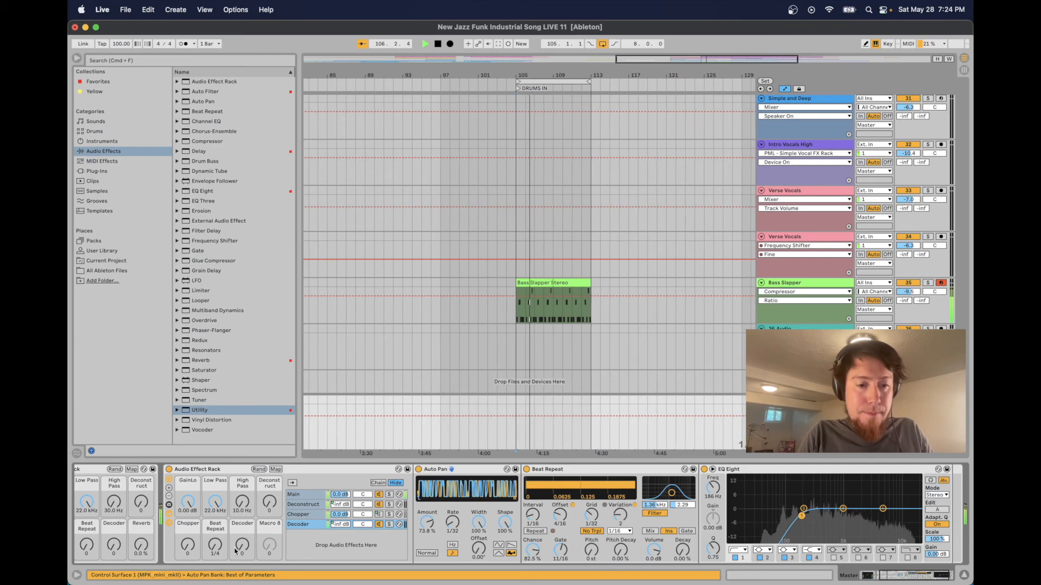
drag(240, 547, 241, 470)
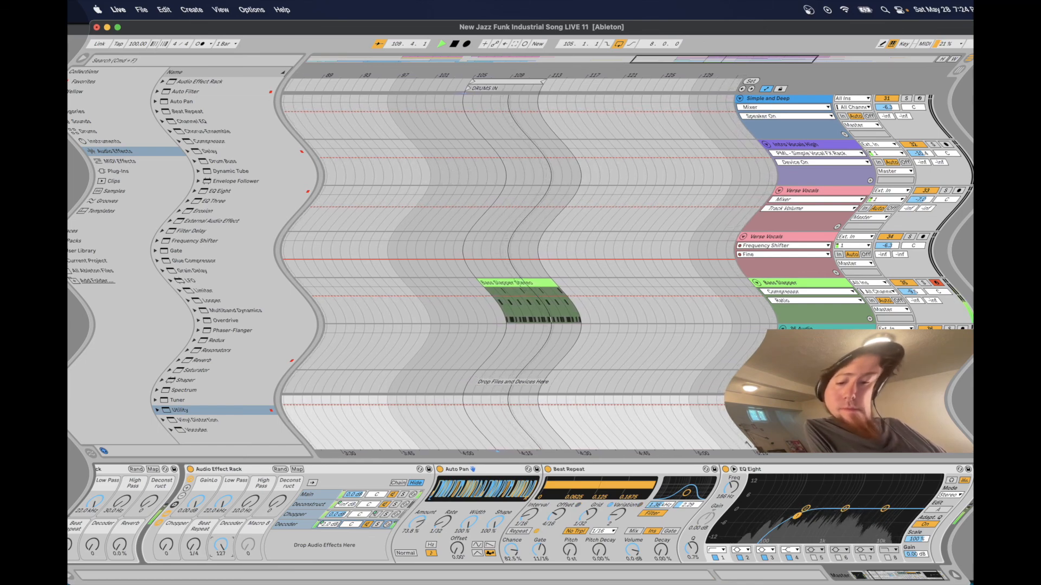
drag(221, 545, 228, 583)
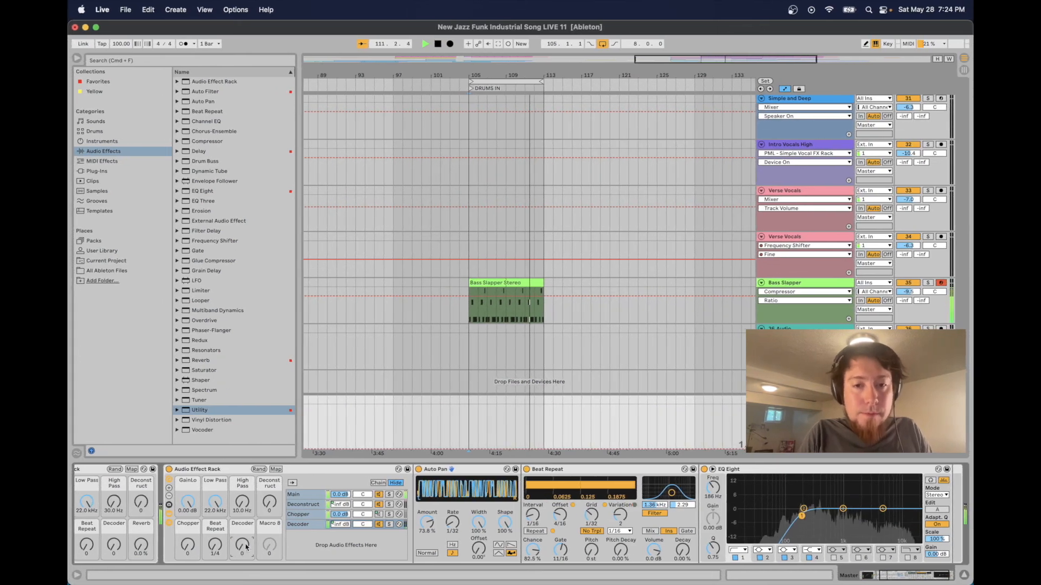
key(space)
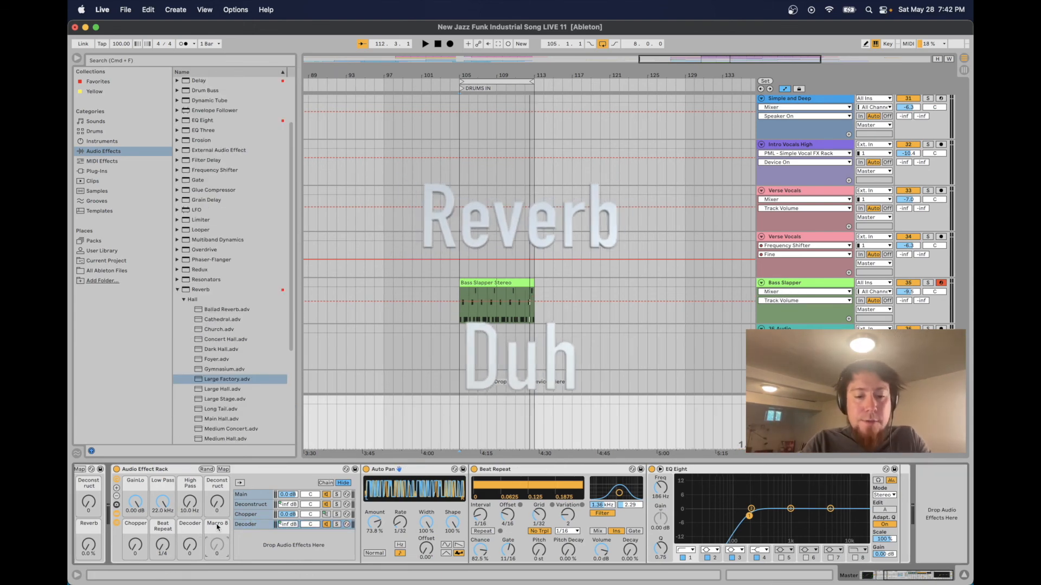
Rename Macro 8 of the Audio Effect Rack as Reverb
key(super+r)
text(Reverb)
key(Return)
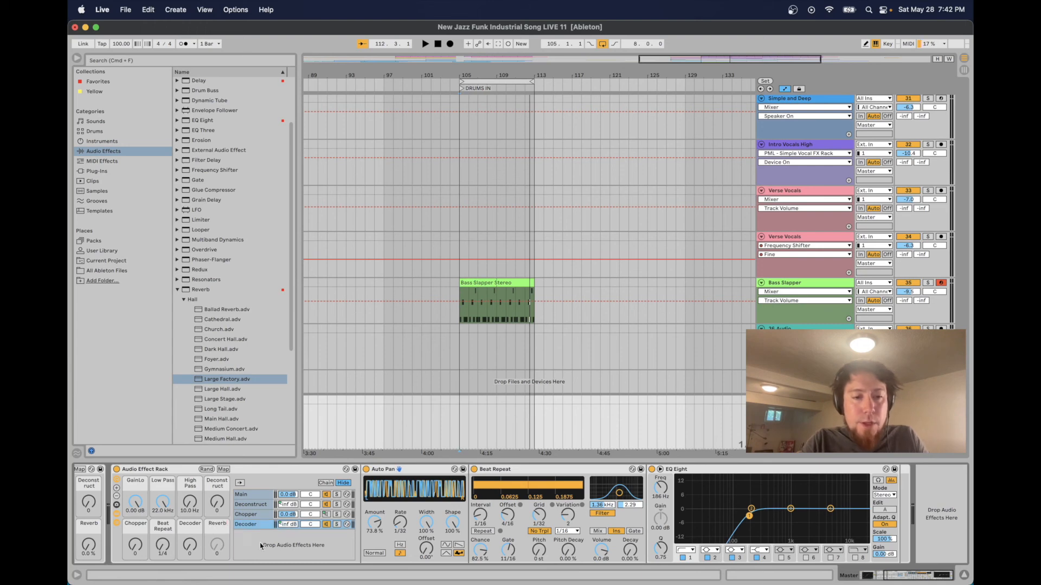
Add the Large Factory reverb preset after Utility at the end of the Main chain
scroll(261, 546, left, 10)
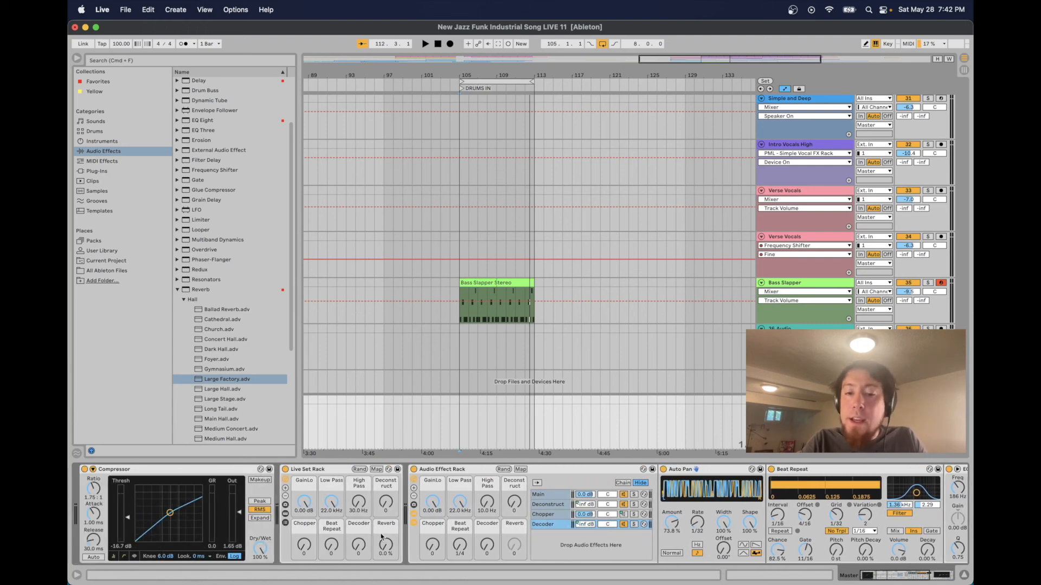
scroll(433, 533, right, 5)
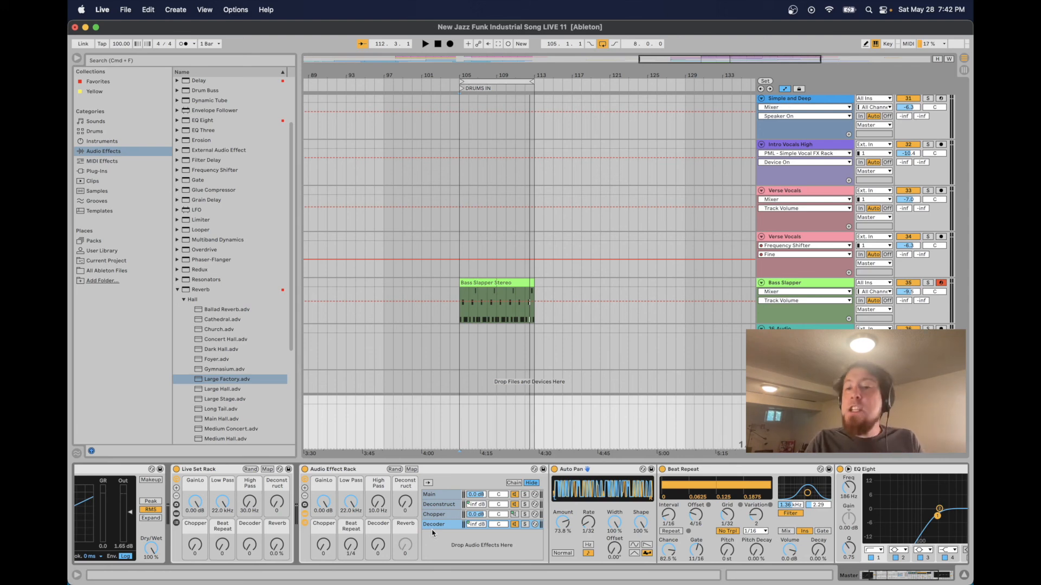
click(441, 496)
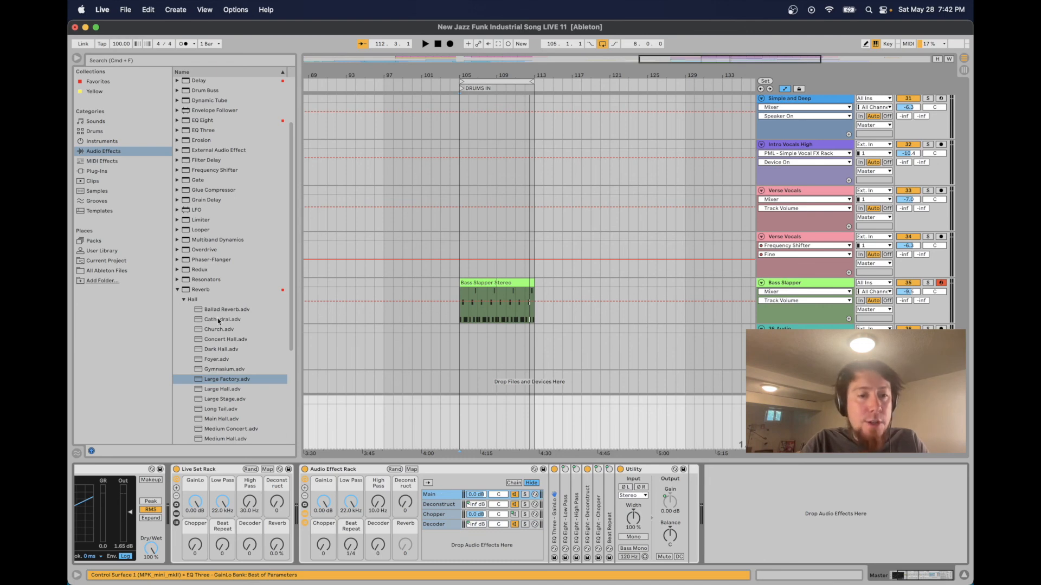
click(191, 292)
click(219, 348)
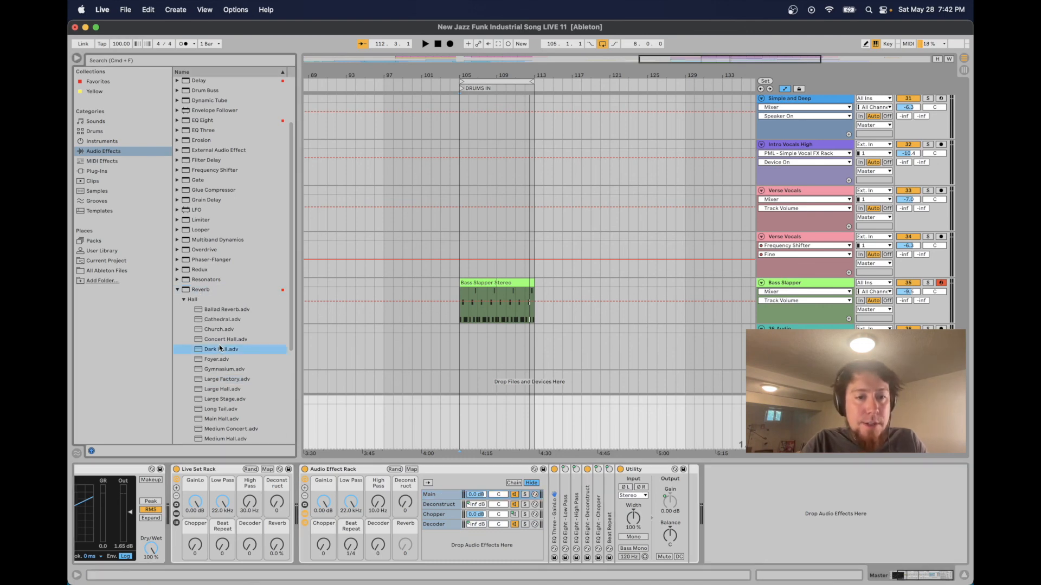
click(235, 379)
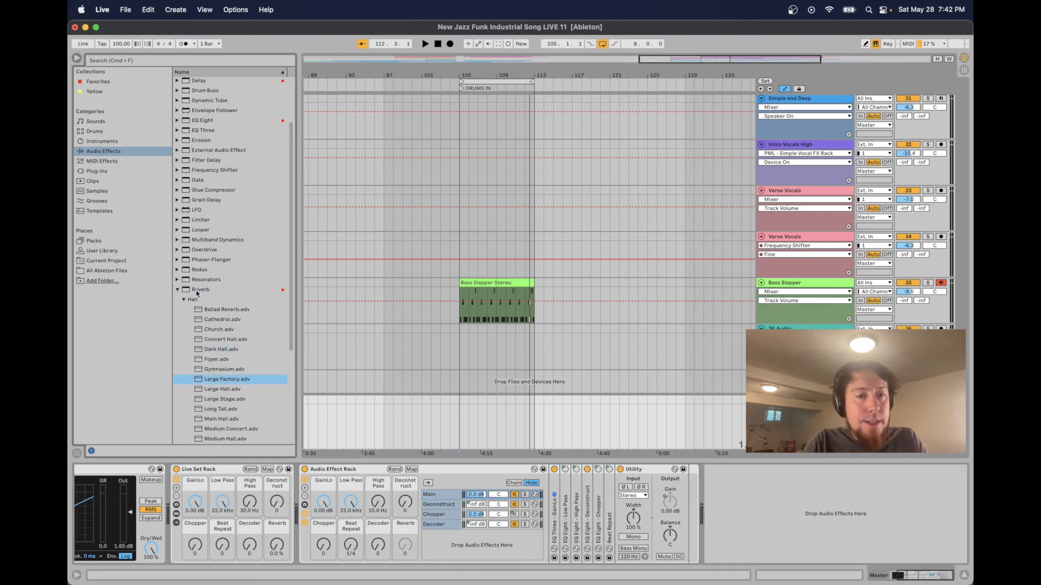
mouse_move(215, 374)
mouse_down()
mouse_move(645, 529)
mouse_move(689, 521)
mouse_up()
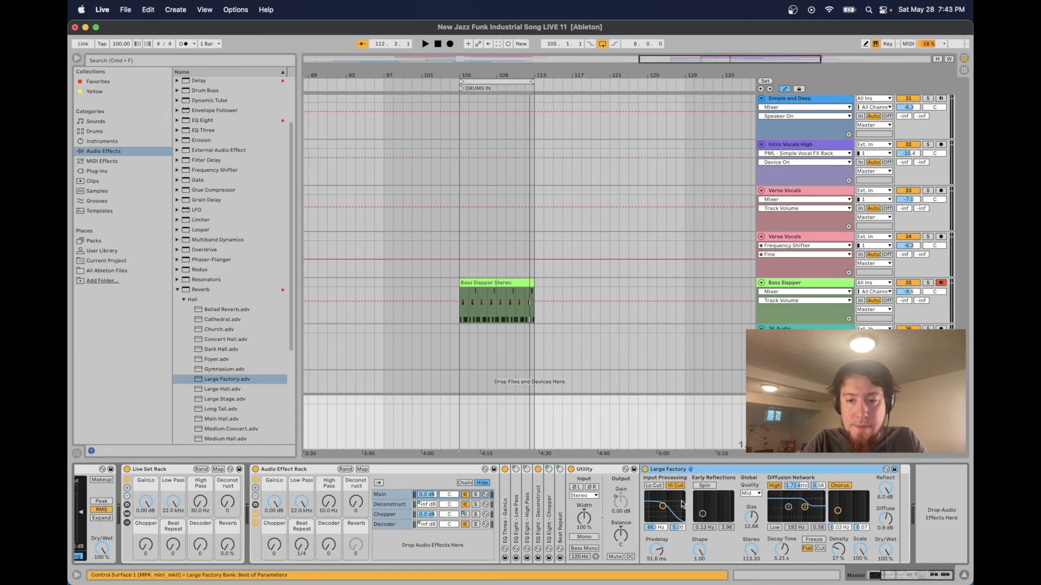
Enable the reverb's Lo Cut with the input filter at about 1.36 kHz, and map its Dry/Wet to the Reverb macro
click(657, 487)
drag(662, 505, 666, 502)
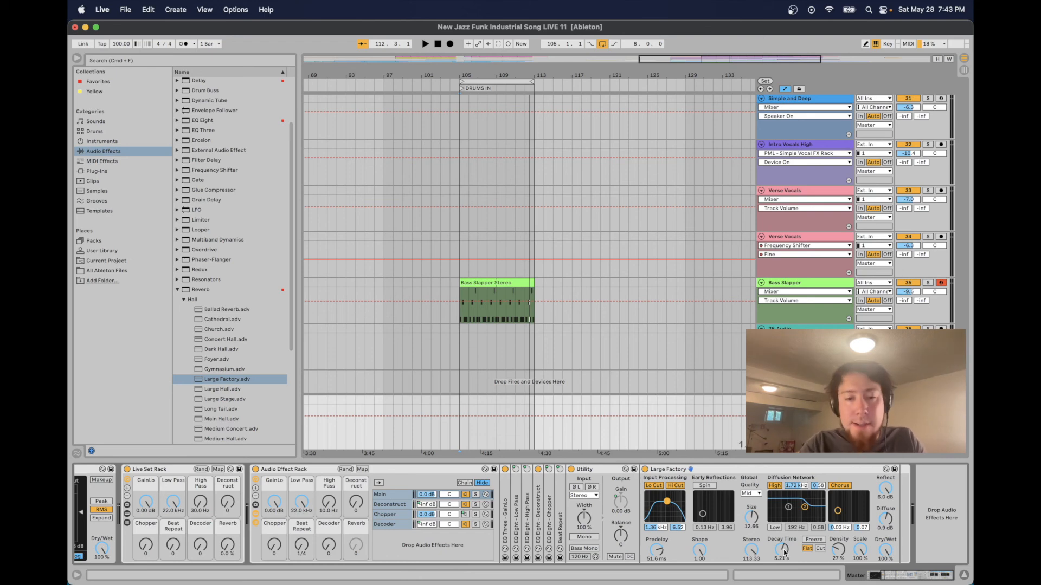
click(361, 469)
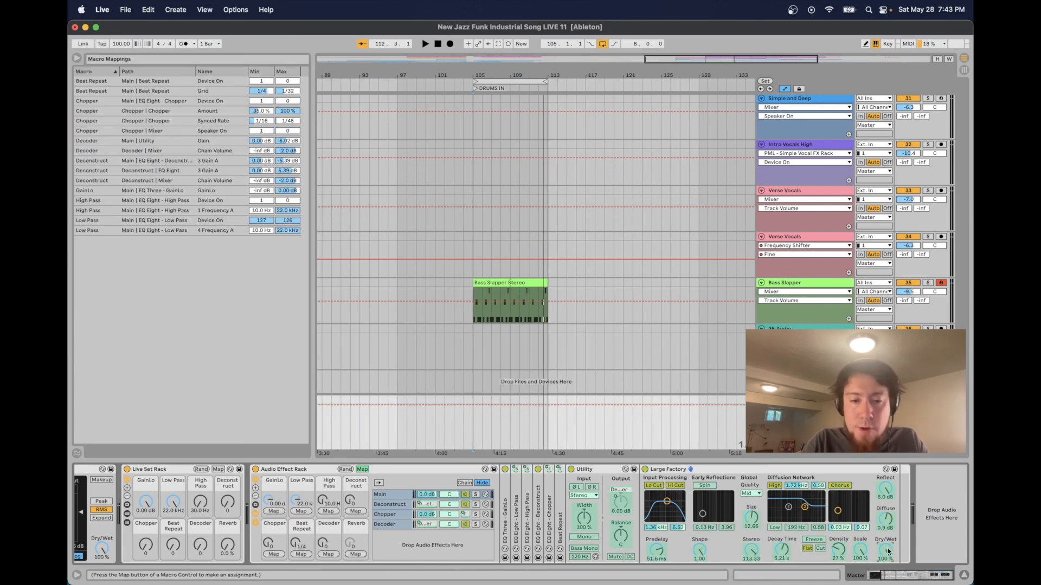
click(354, 554)
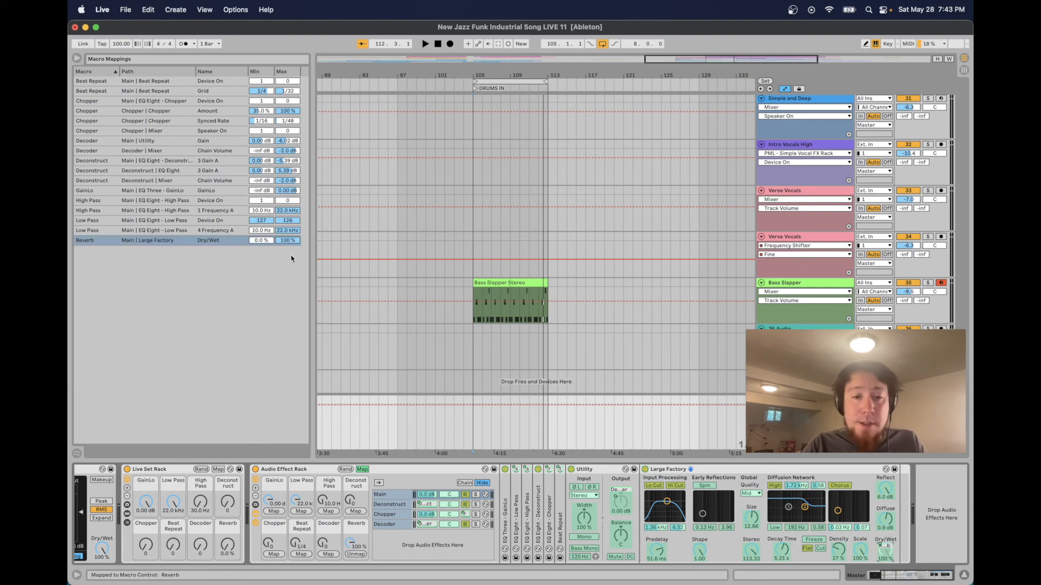
click(362, 469)
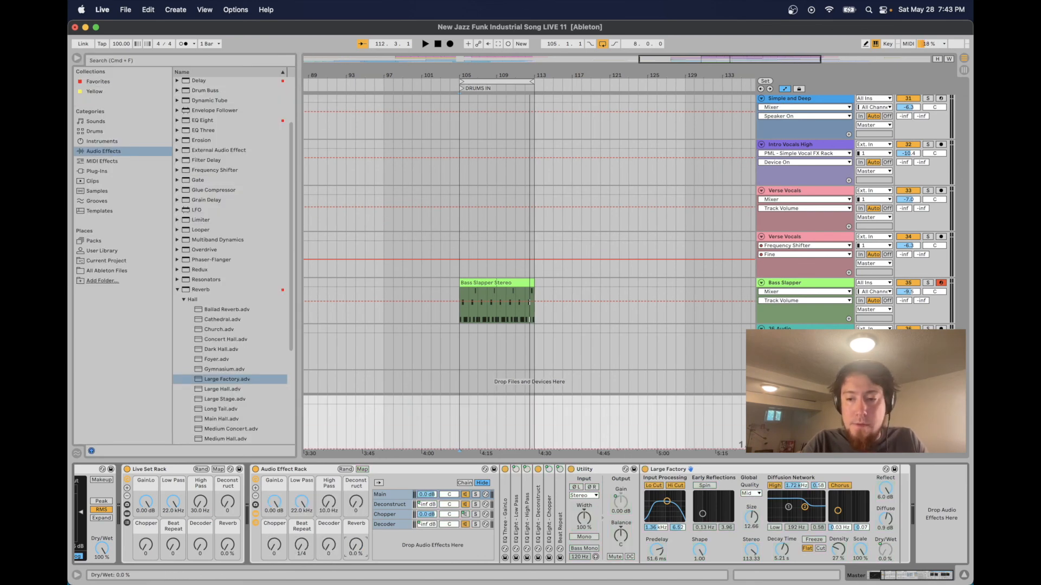
Audition the Reverb macro during playback by raising it from 0 to 100 %, and stop playback
drag(356, 545, 356, 583)
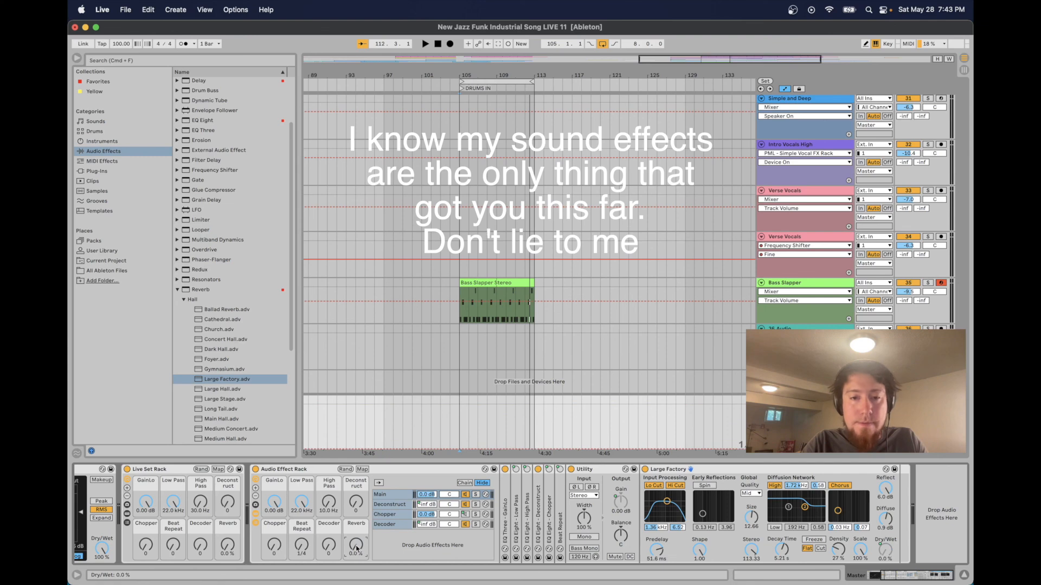
key(space)
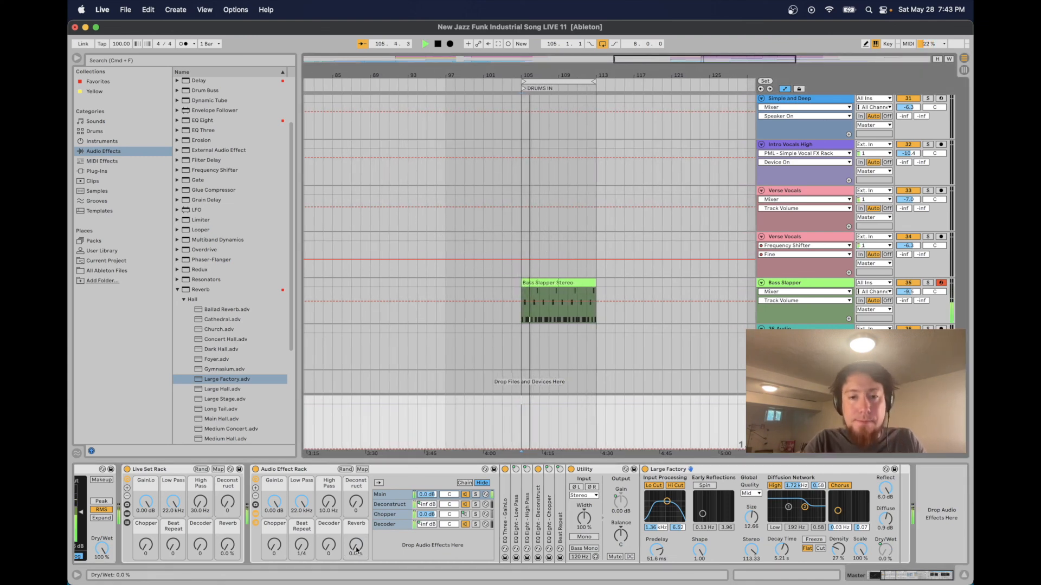
drag(356, 545, 356, 503)
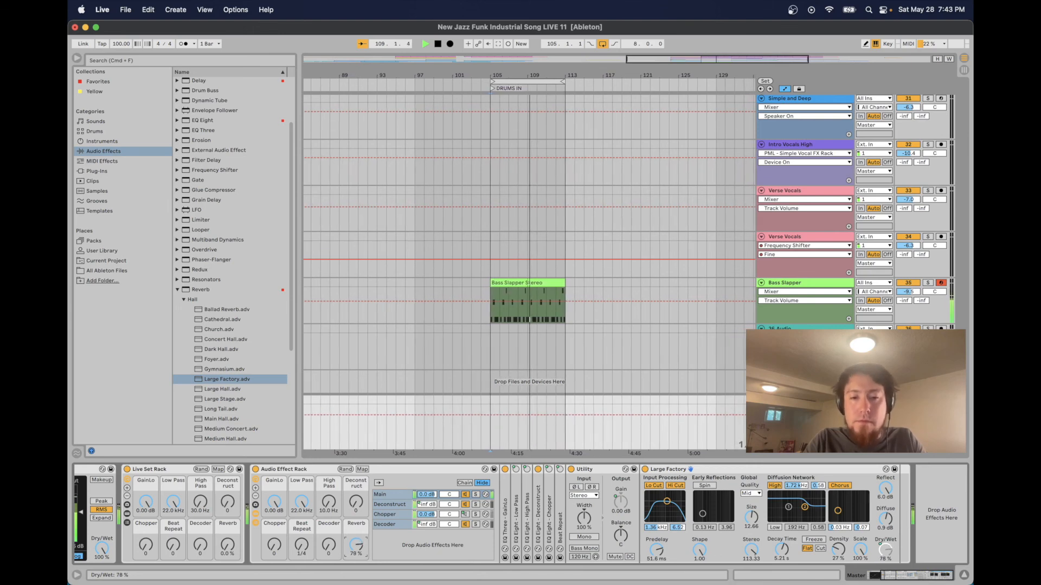
drag(355, 489, 356, 486)
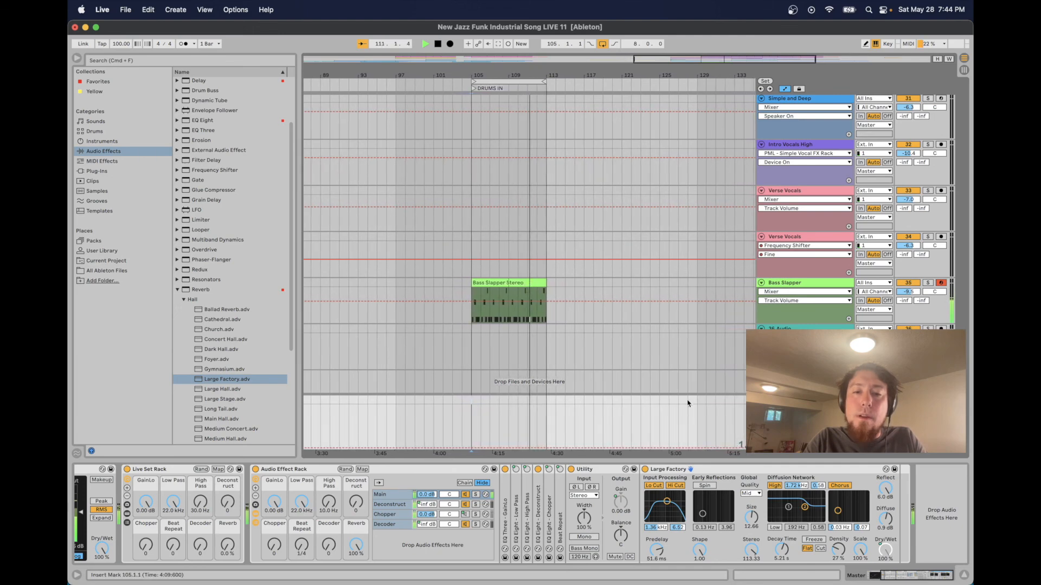
key(space)
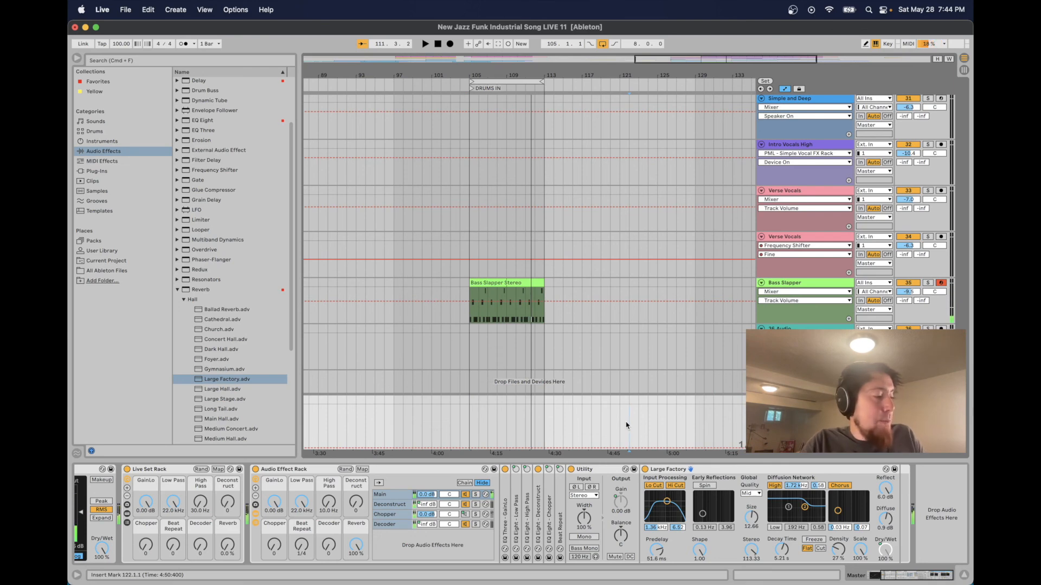